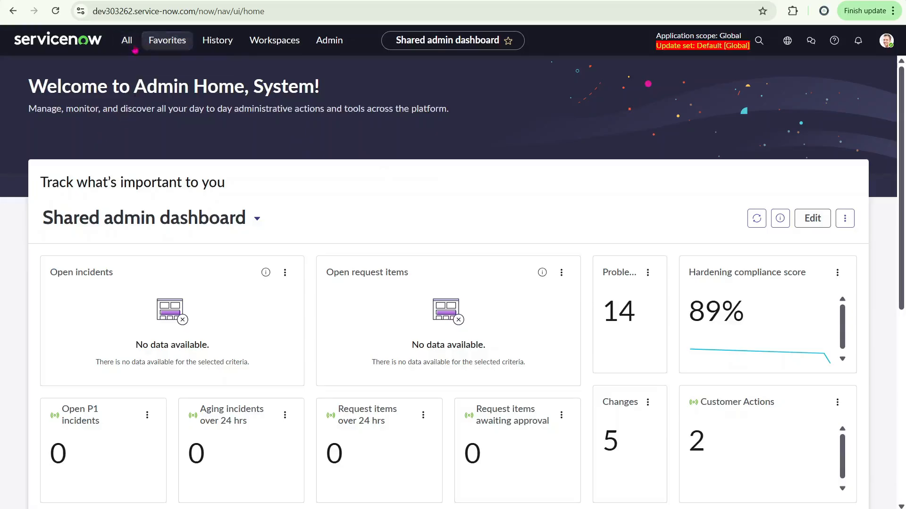
Find the New Tire Requests module by filtering the application navigator for "new" and open its record list
left_click(128, 42)
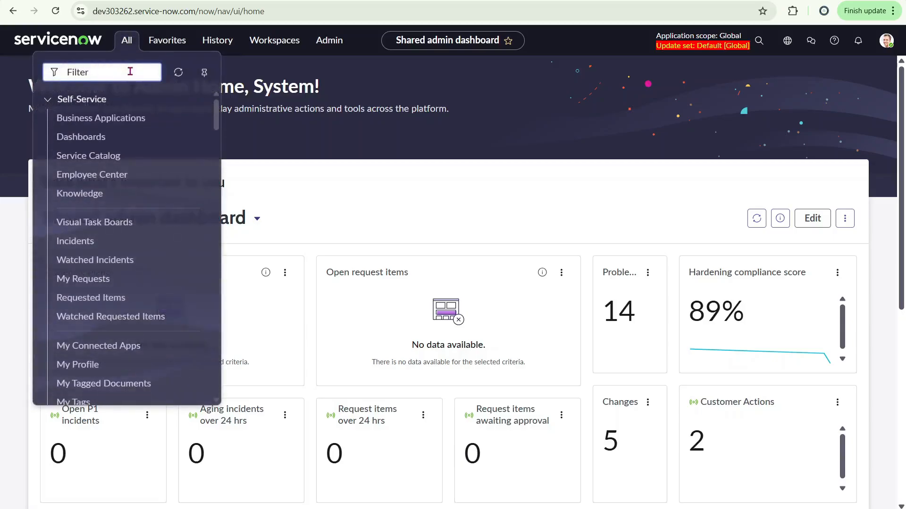
type("new")
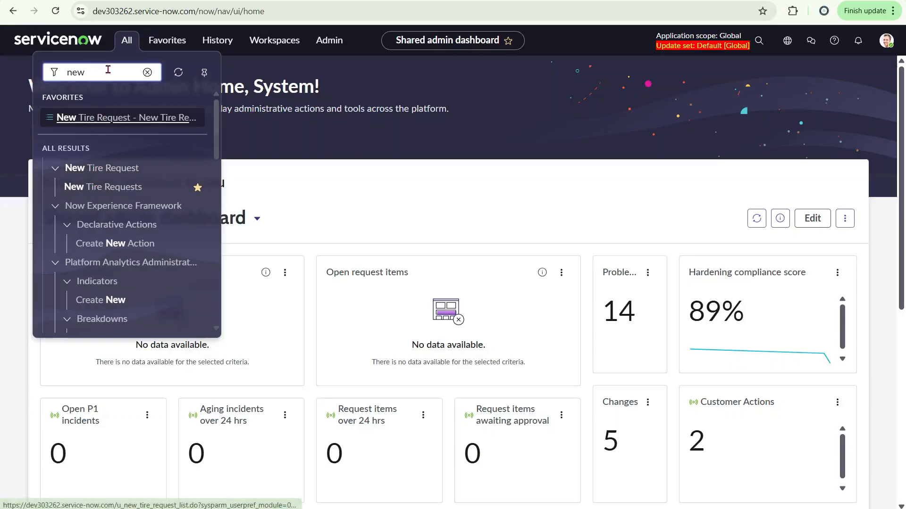
left_click(97, 188)
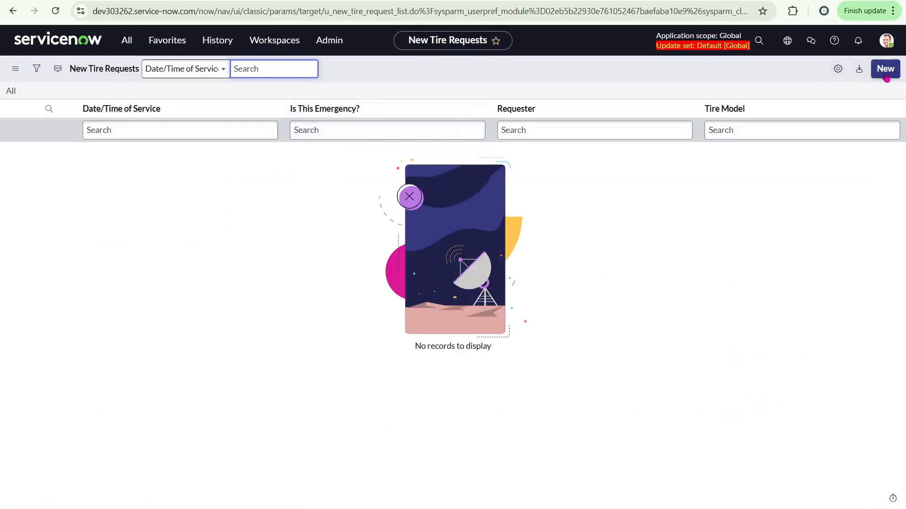
Open the table definition behind the New Tire Requests list and examine its column labels, types, references and default values
right_click(348, 108)
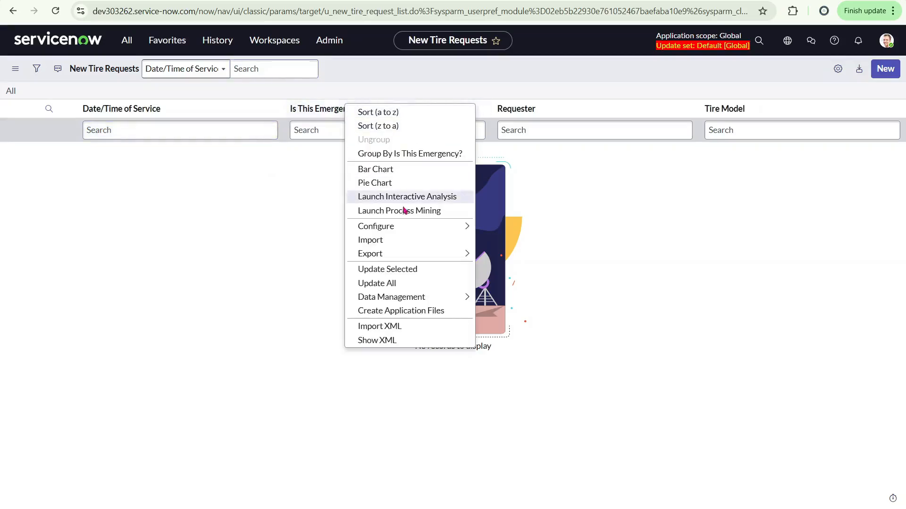
mouse_move(398, 227)
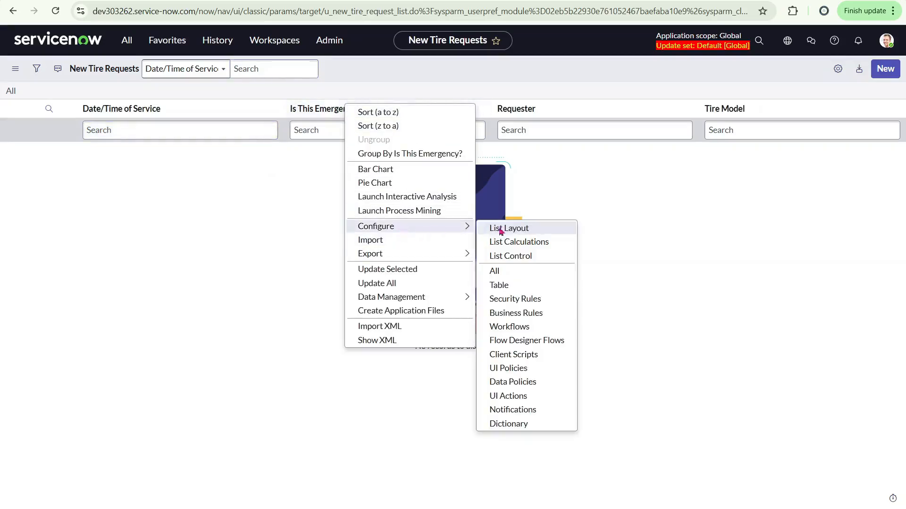
left_click(494, 285)
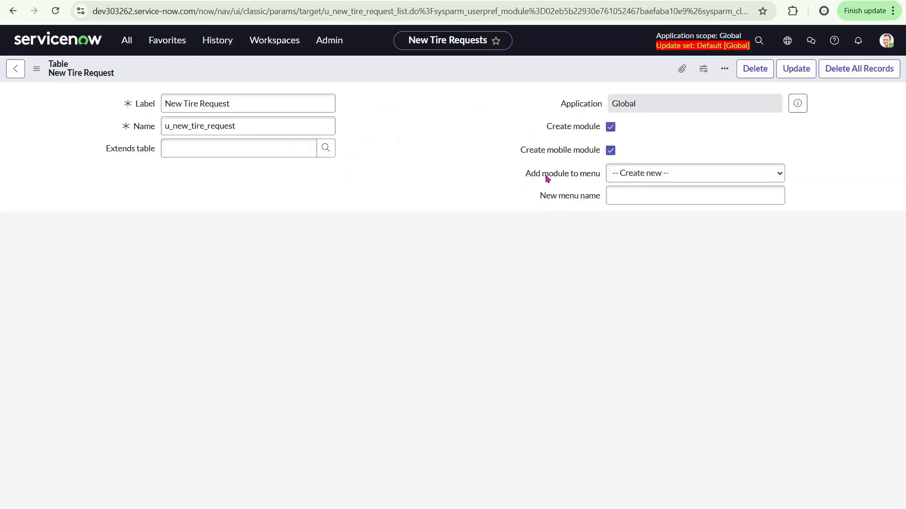
scroll(97, 233, "down", 1)
scroll(96, 232, "down", 5)
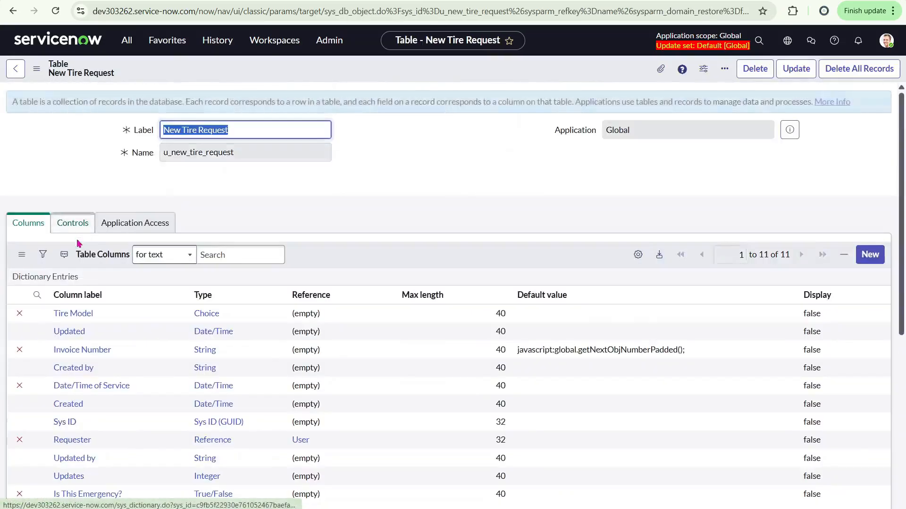
scroll(28, 142, "down", 4)
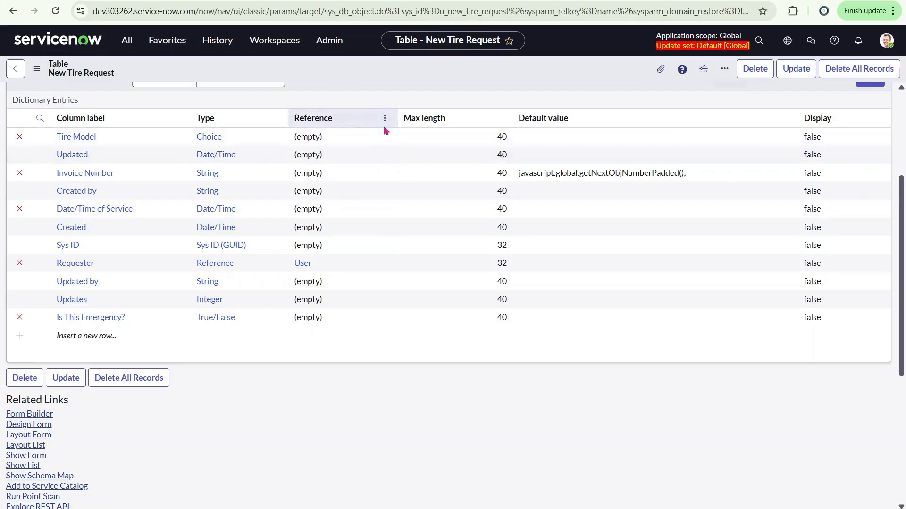
scroll(120, 320, "up", 1)
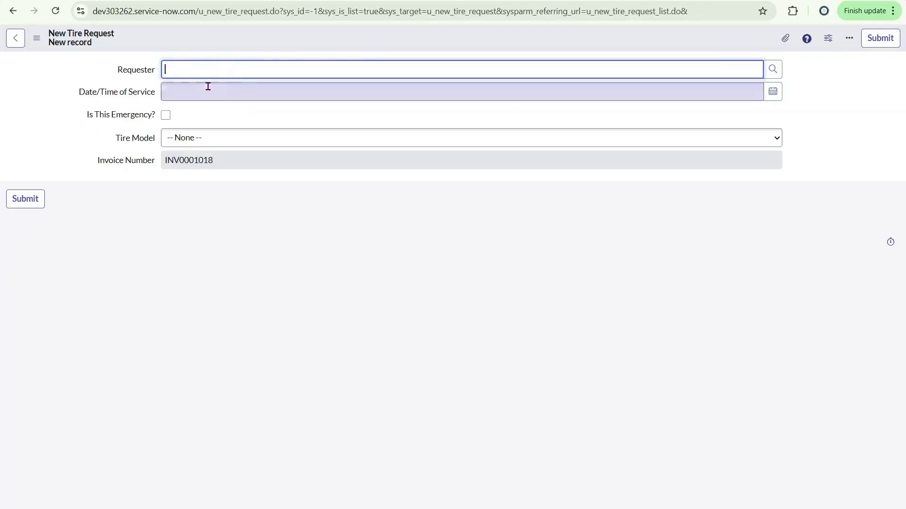
Look up the Requester options on a new tire request, examine the source table name and user count, and close the lookup
left_click(773, 70)
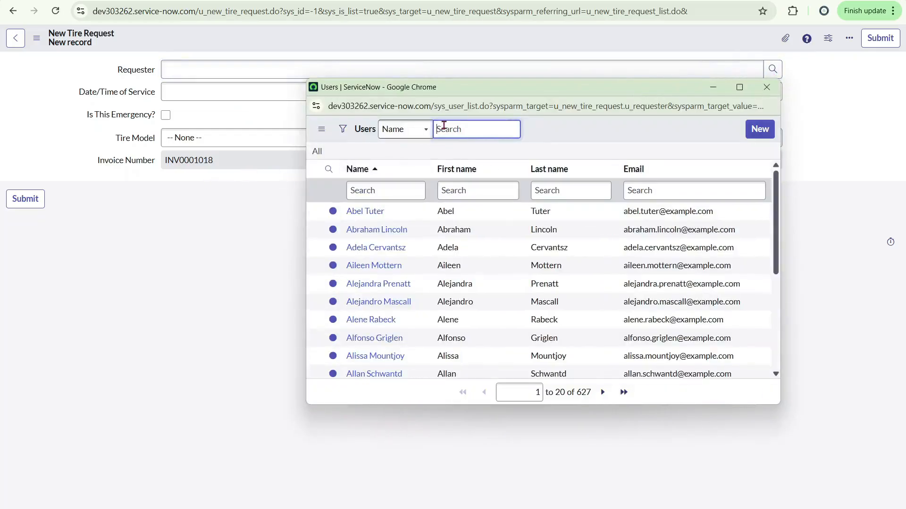
left_click(436, 106)
left_click_drag(436, 107, 466, 108)
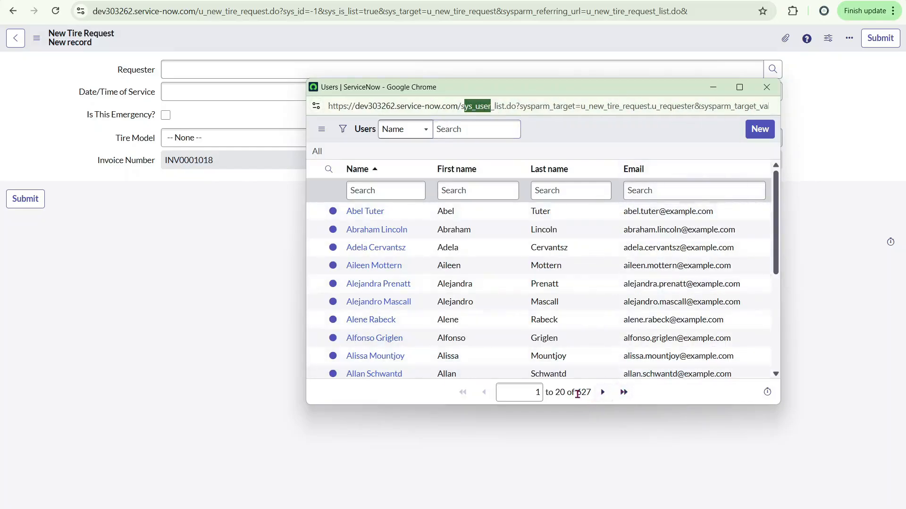
left_click_drag(577, 394, 593, 399)
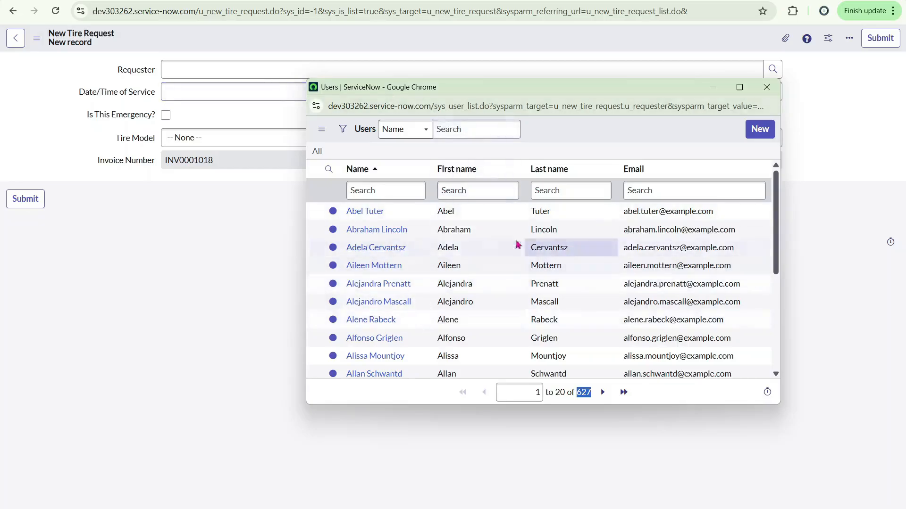
left_click(766, 87)
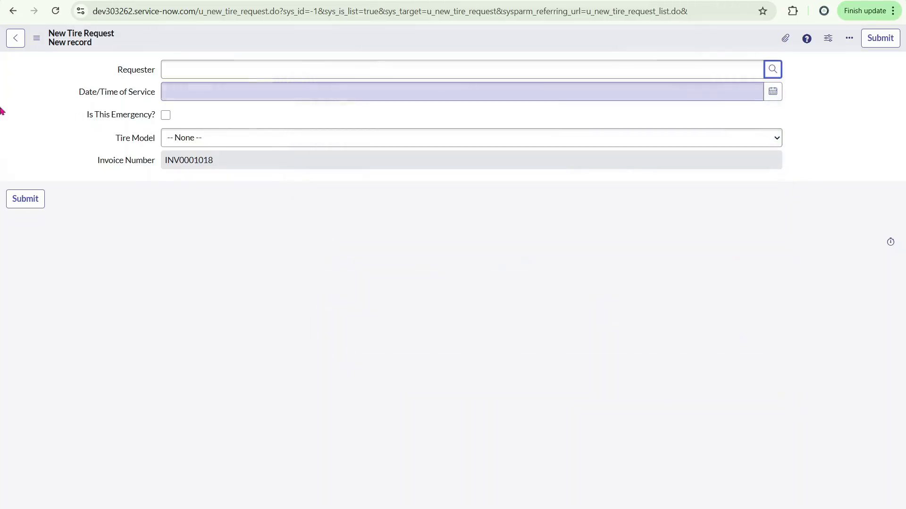
left_click(771, 98)
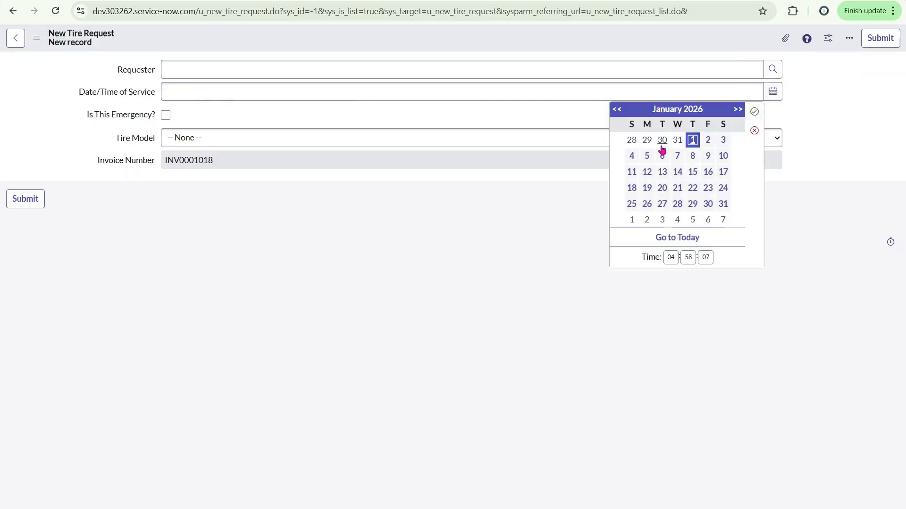
left_click(738, 109)
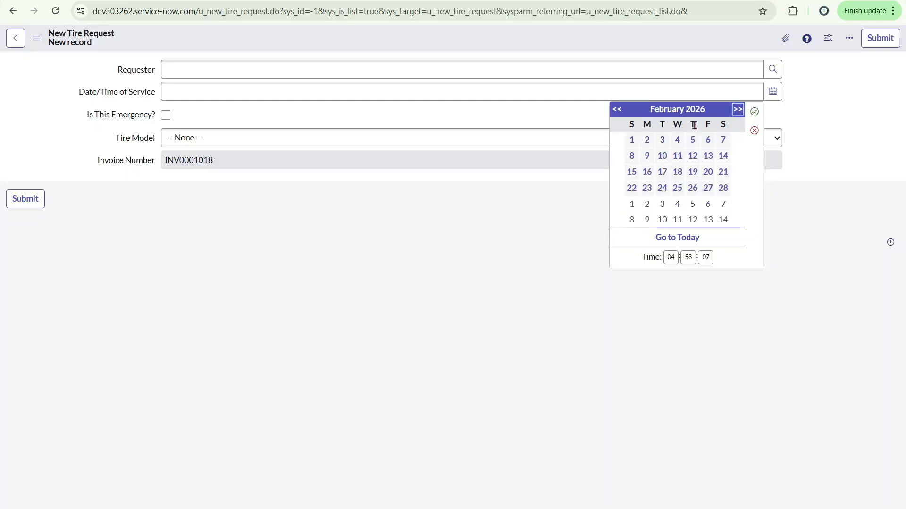
left_click(677, 219)
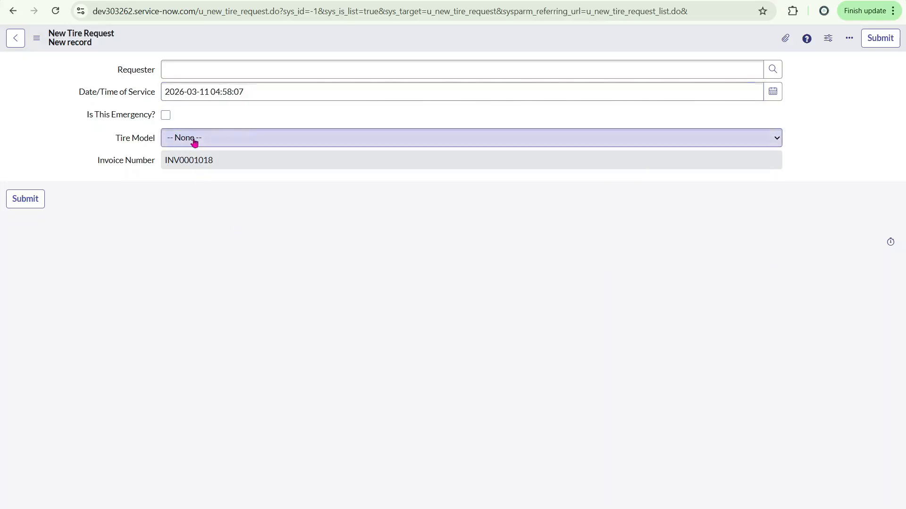
left_click(470, 139)
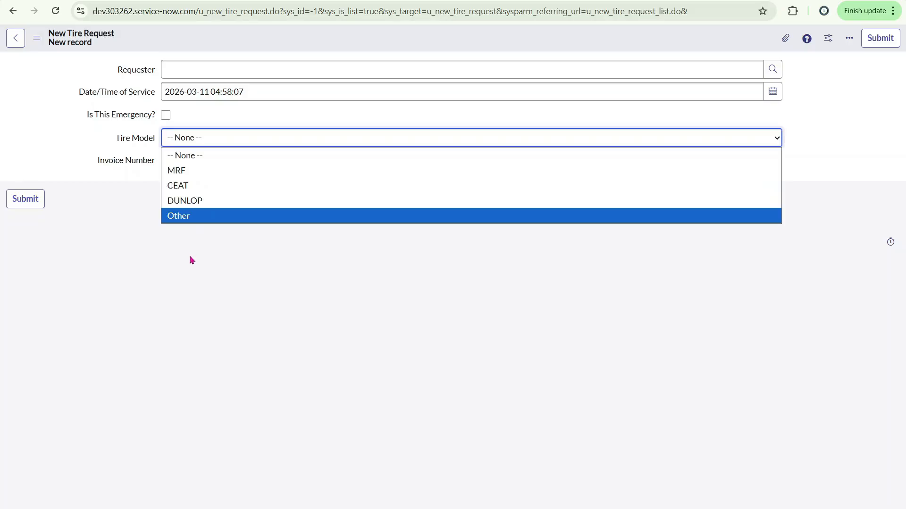
left_click(123, 202)
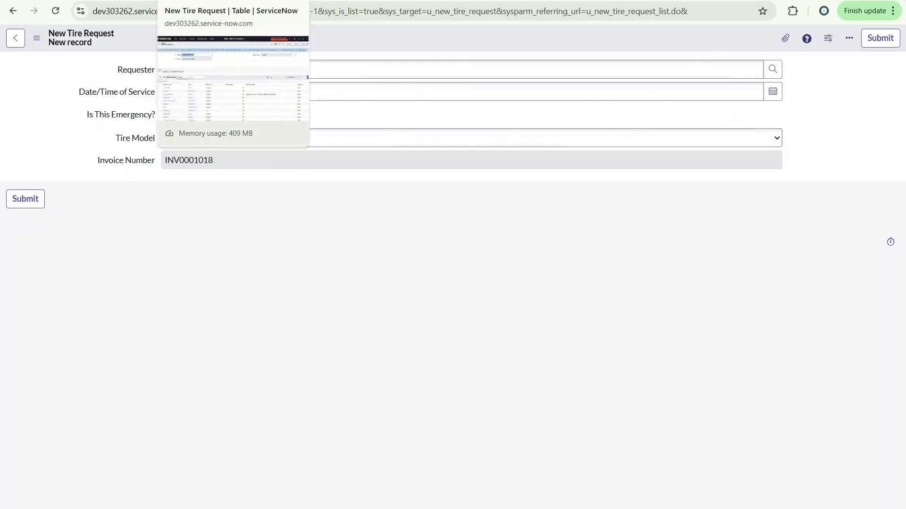
Return to the New Tire Request table definition and start a new column of type Reference
left_click(203, 1)
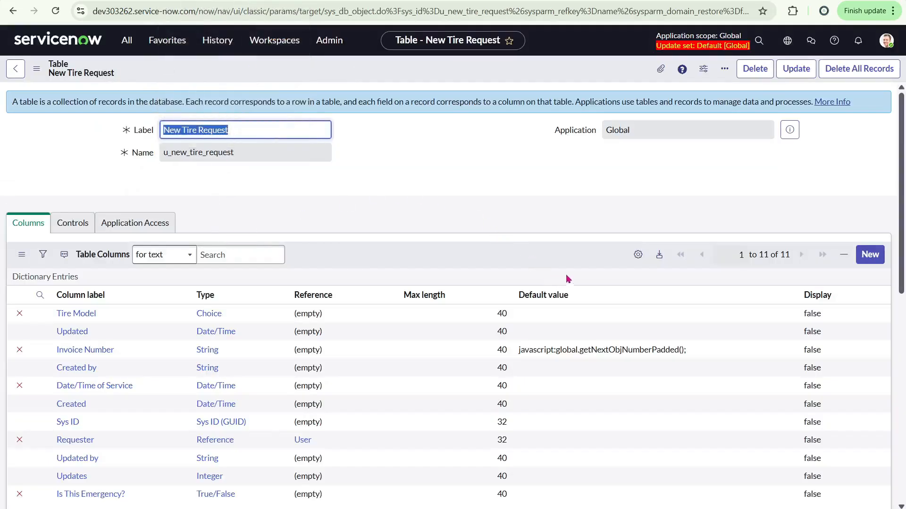
scroll(568, 279, "down", 3)
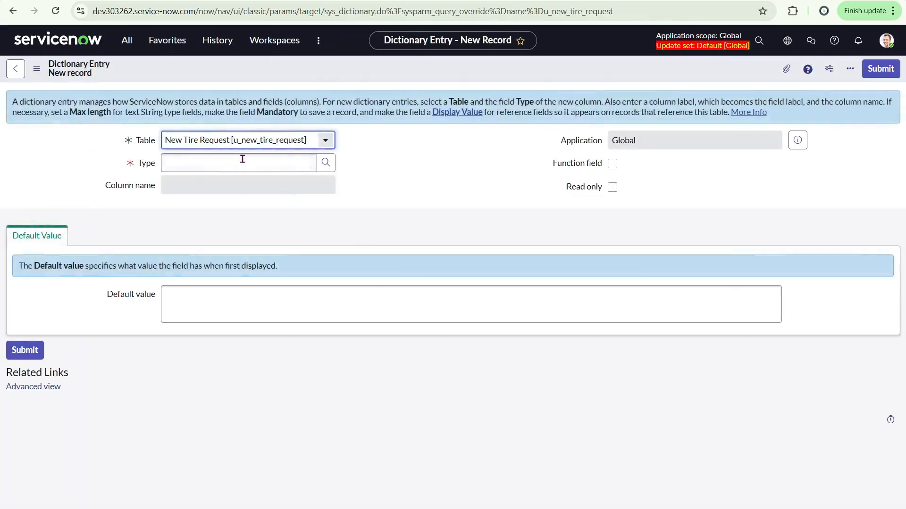
left_click(238, 164)
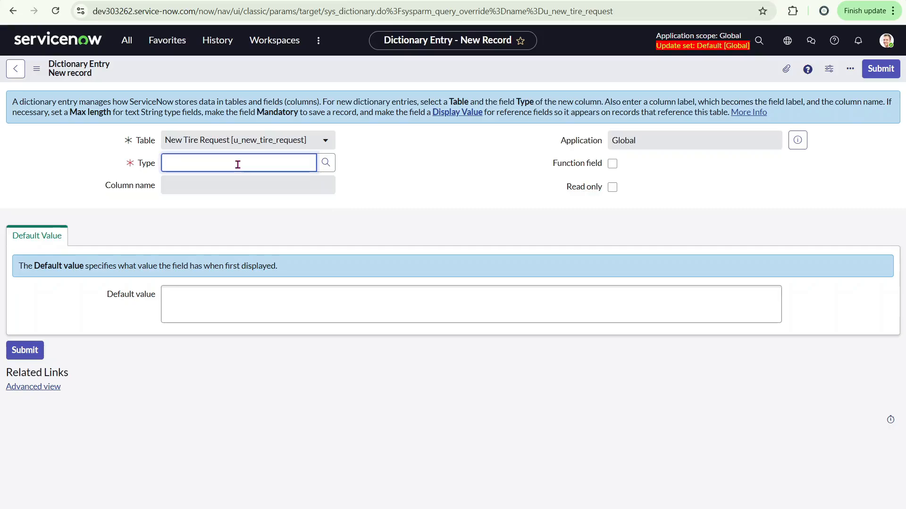
type("refe")
key("Tab")
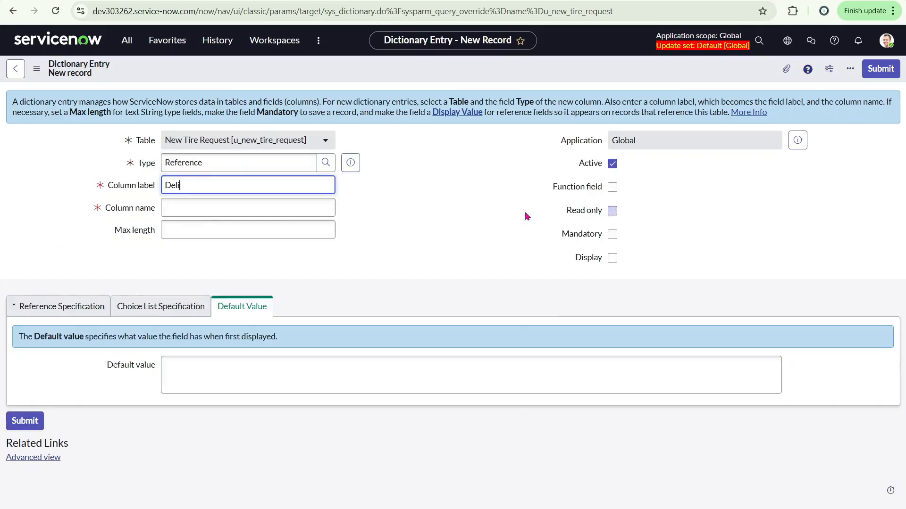
Label the new column Delivery Address and have its column name generated from the label
type("Delivery ")
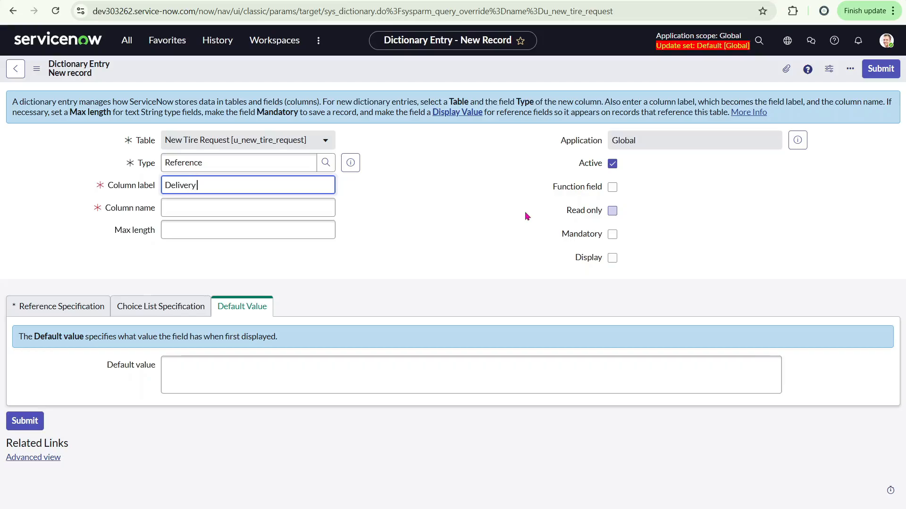
type("Address")
left_click(202, 207)
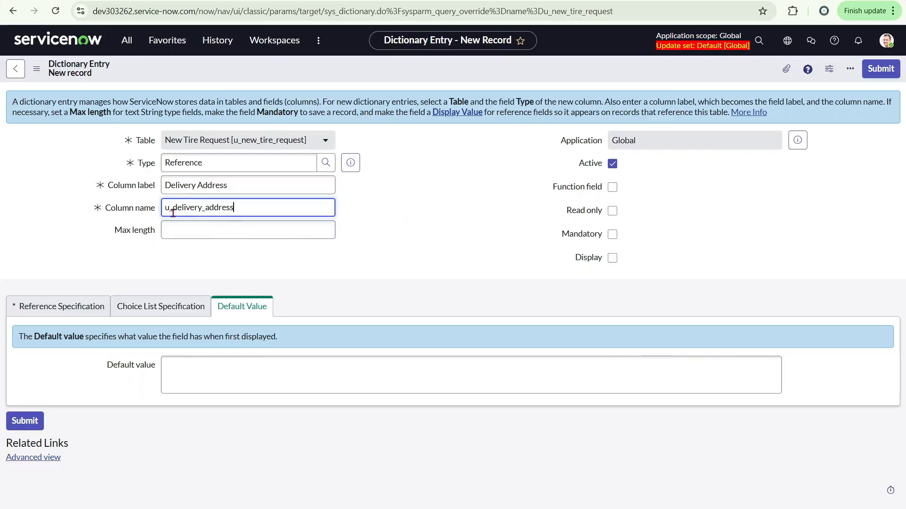
left_click_drag(173, 213, 155, 165)
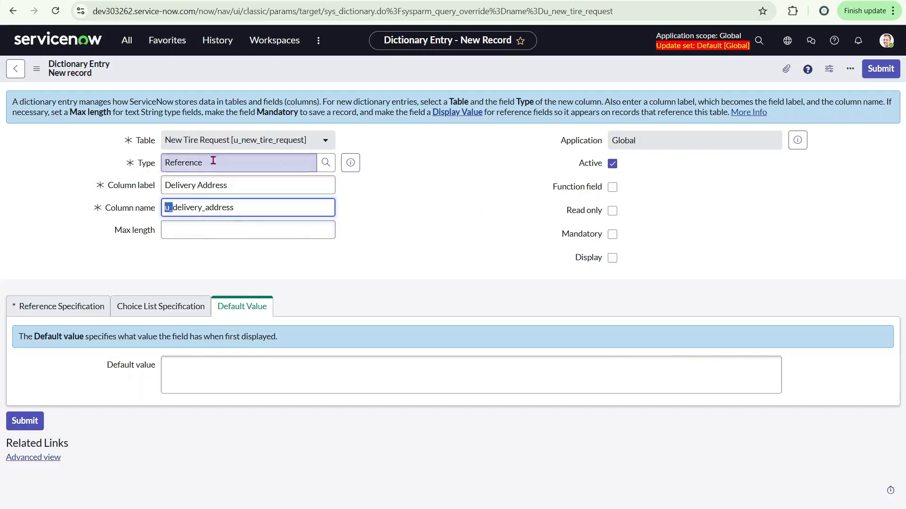
Set Location as the table referenced by the Delivery Address column and save the dictionary entry
left_click(18, 314)
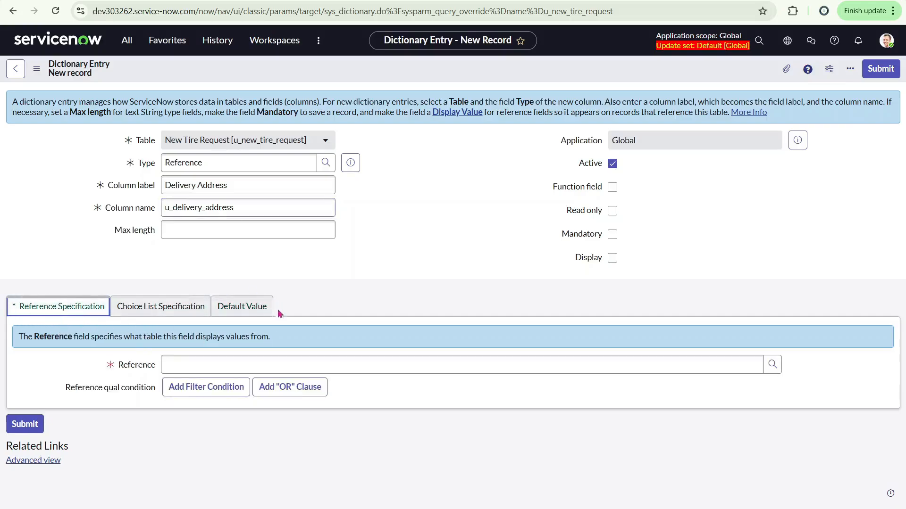
left_click(417, 361)
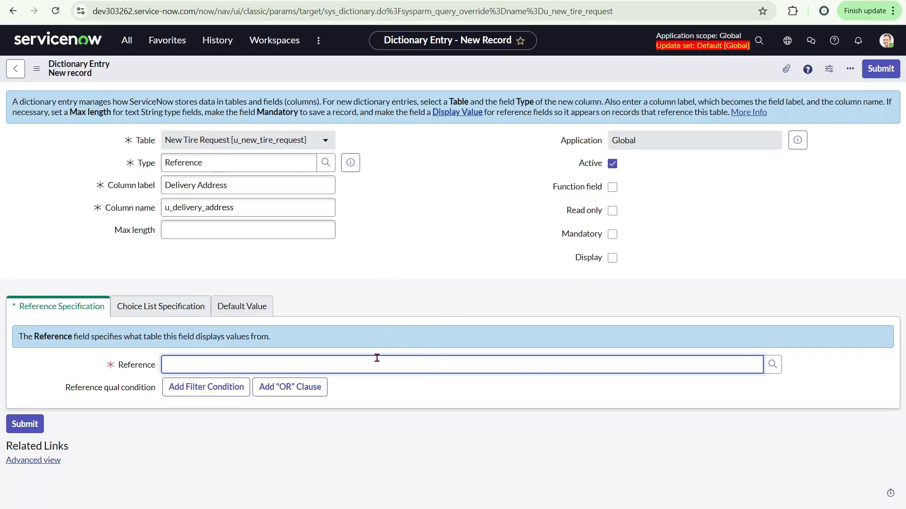
type("location")
left_click(395, 394)
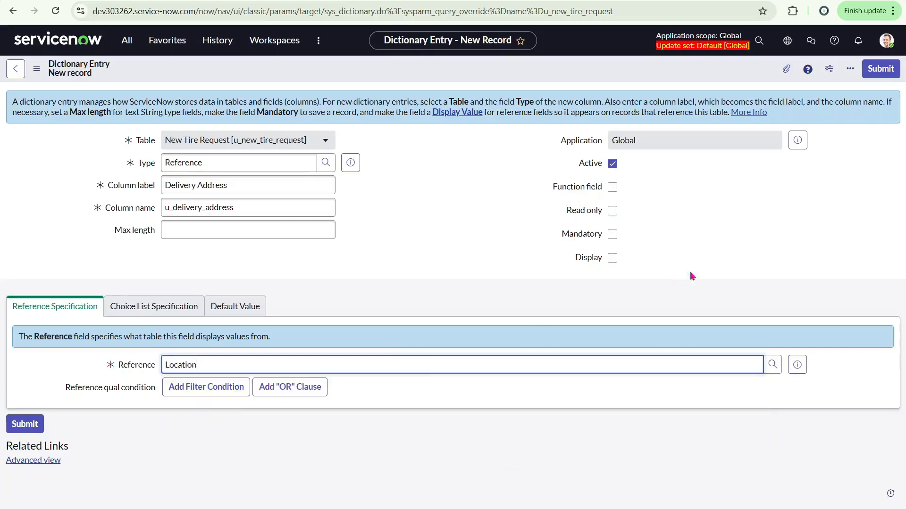
right_click(426, 65)
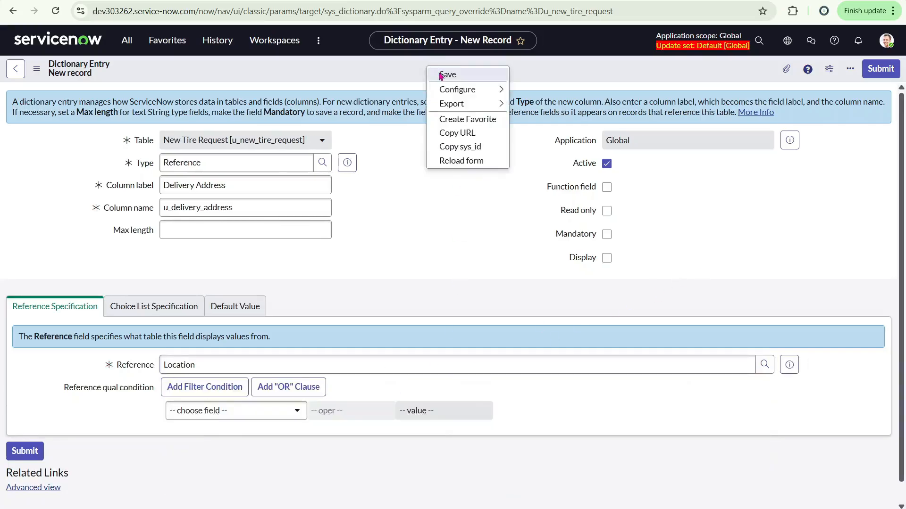
left_click(443, 75)
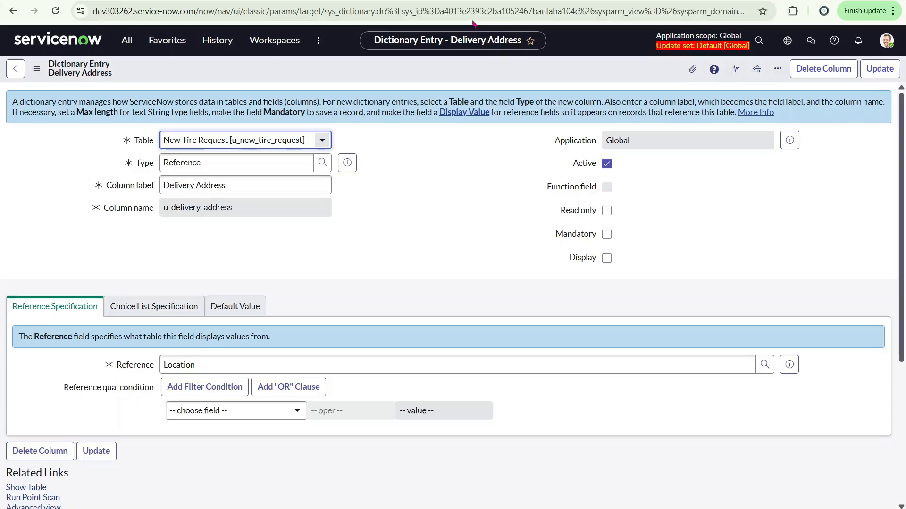
Open a blank dictionary entry by replacing the record ID and parameters in the page address with sys_id=-1
left_click(423, 13)
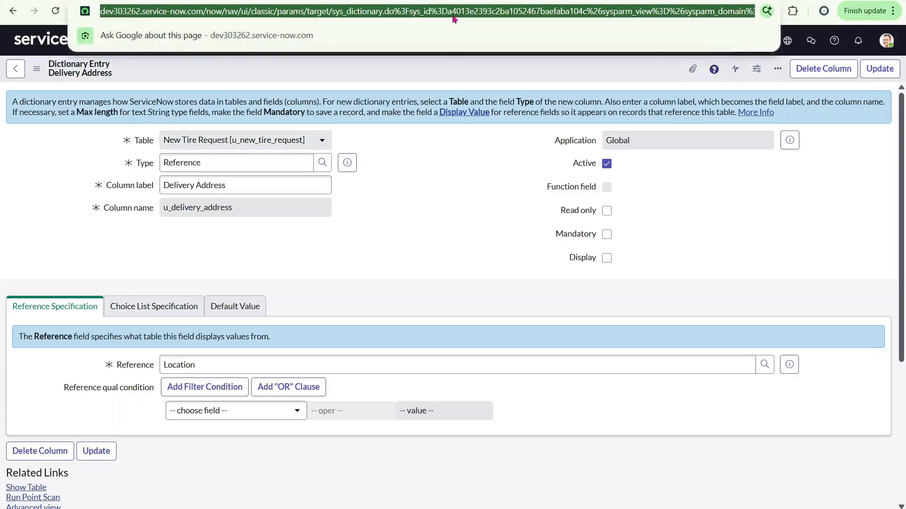
left_click(430, 119)
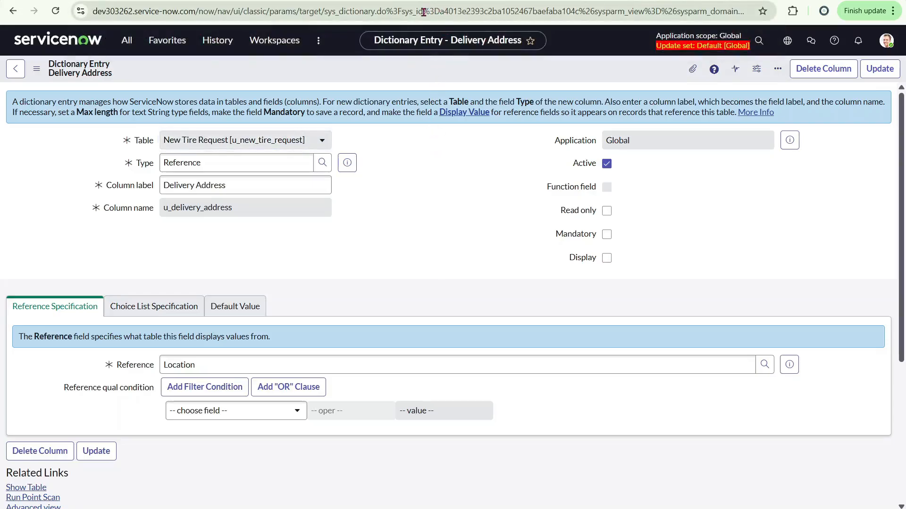
left_click_drag(423, 11, 859, 10)
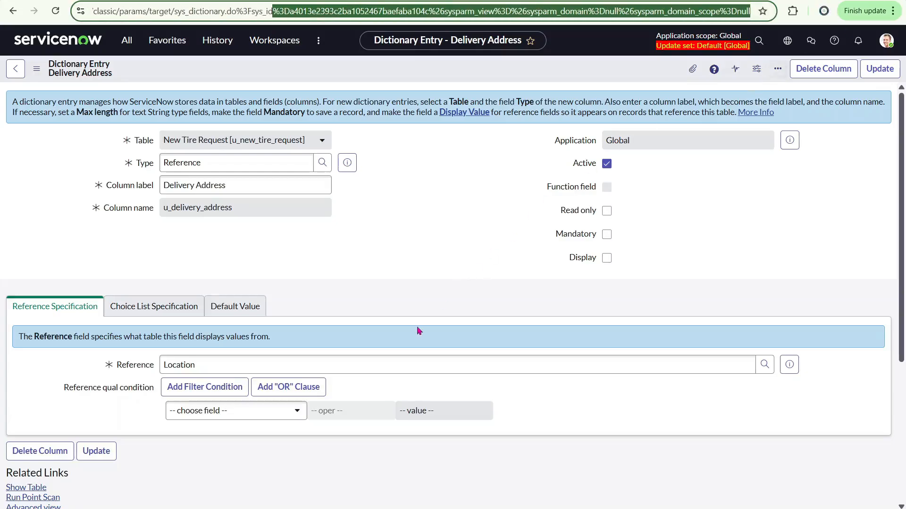
type("=")
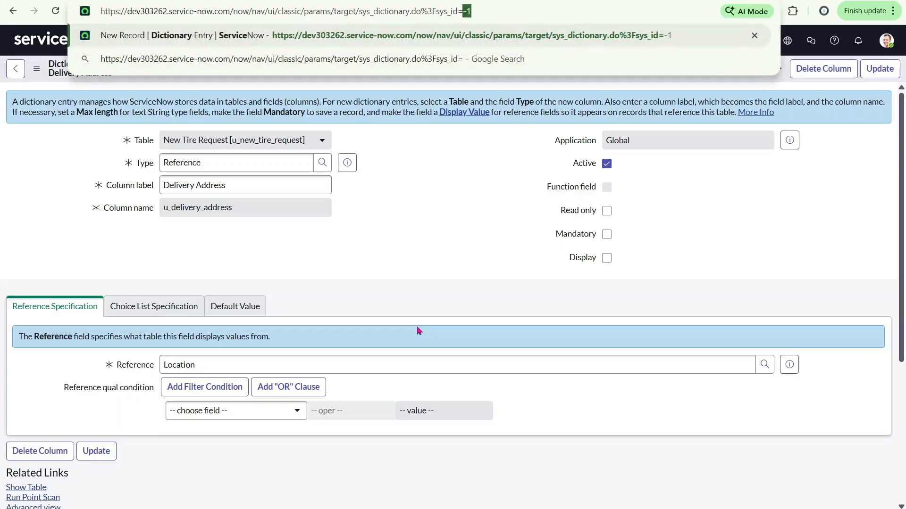
type("-1")
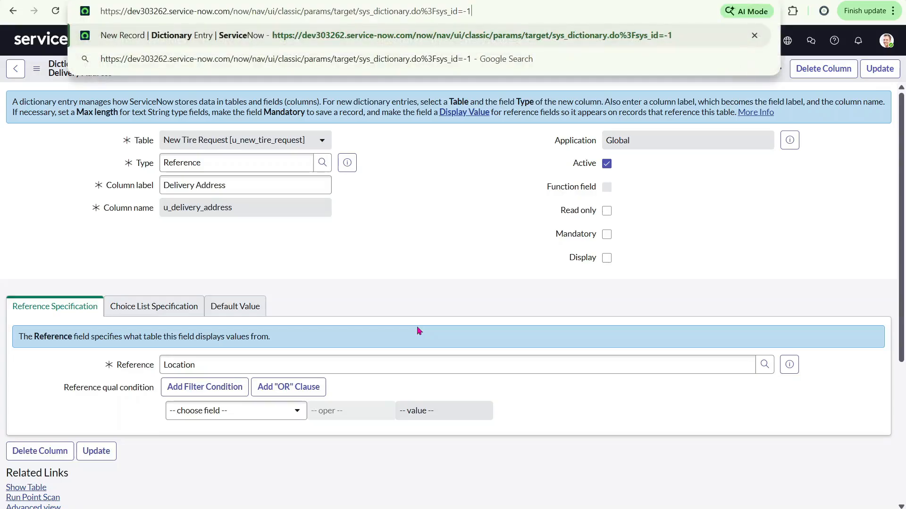
key("Return")
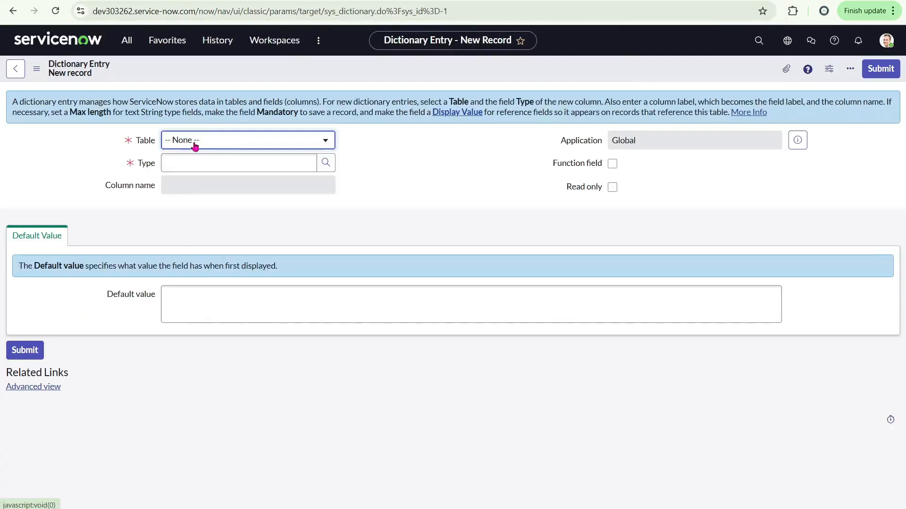
Assign the new dictionary entry to the New Tire Request [u_new_tire_request] table and set its type to Currency
left_click(195, 144)
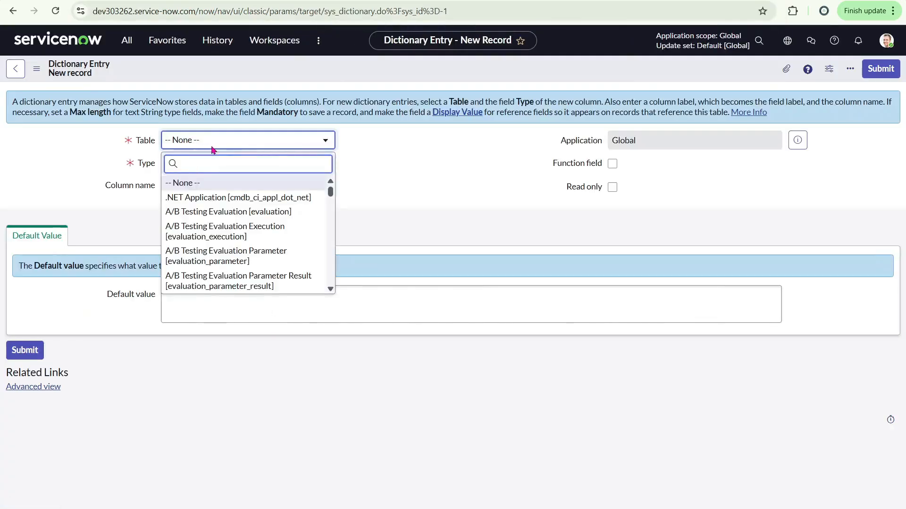
type("new")
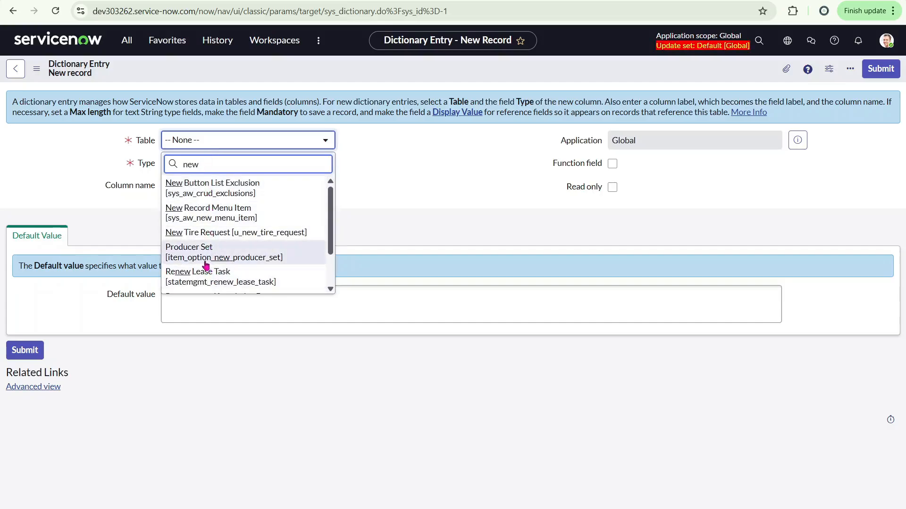
left_click(205, 232)
left_click(195, 161)
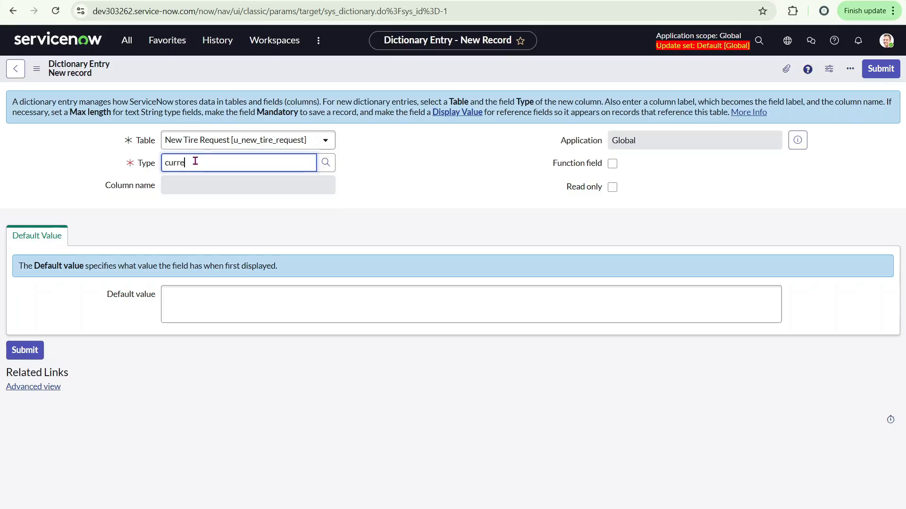
left_click(192, 178)
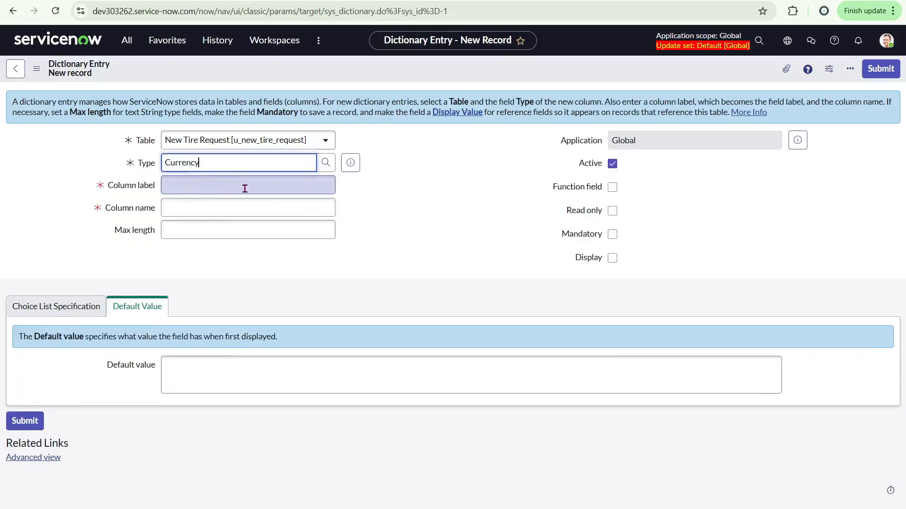
Label the currency column Invoice Amount, have its column name generated from the label, and save the entry
left_click(245, 189)
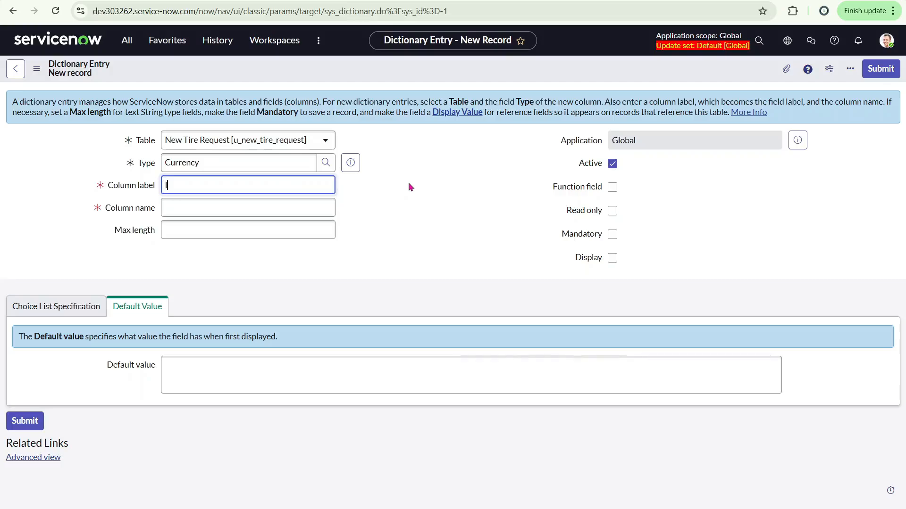
type("voice Amount")
double_click(234, 208)
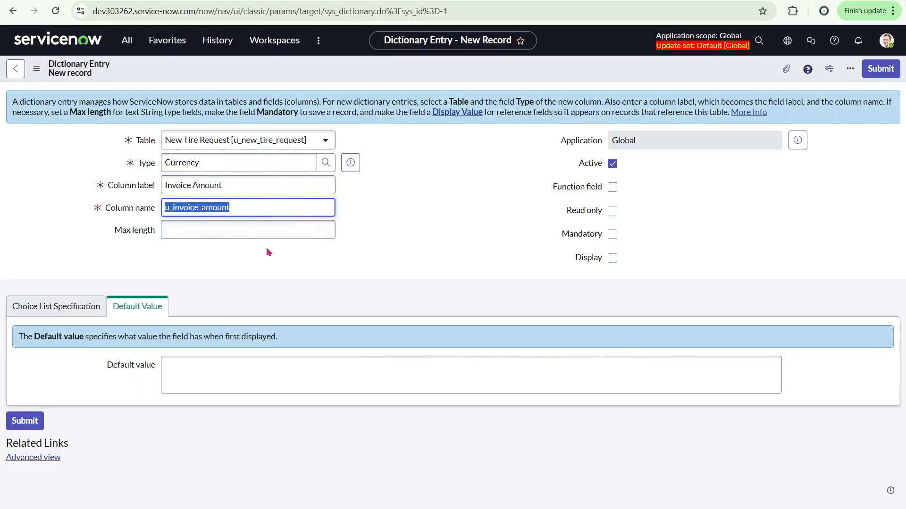
right_click(343, 69)
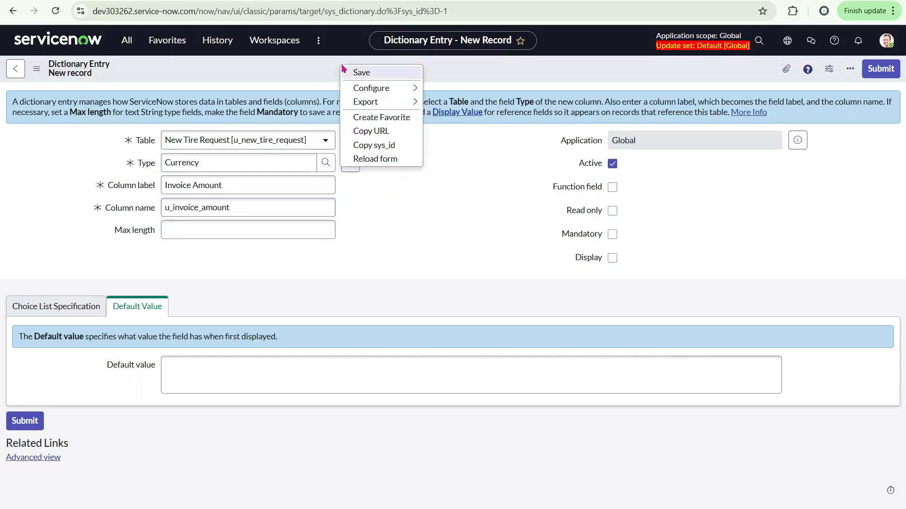
left_click(361, 72)
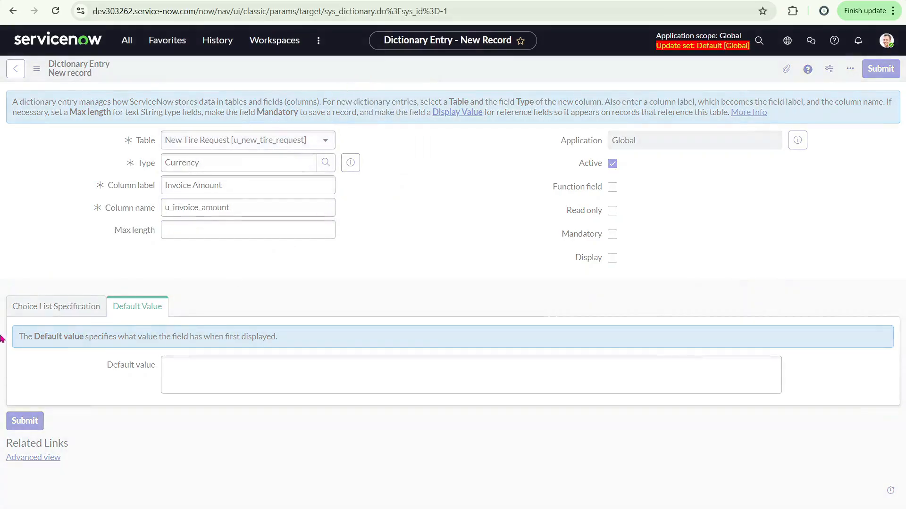
Start another blank dictionary entry from the saved Invoice Amount record by ending its page address with sys_id=-1
left_click(436, 15)
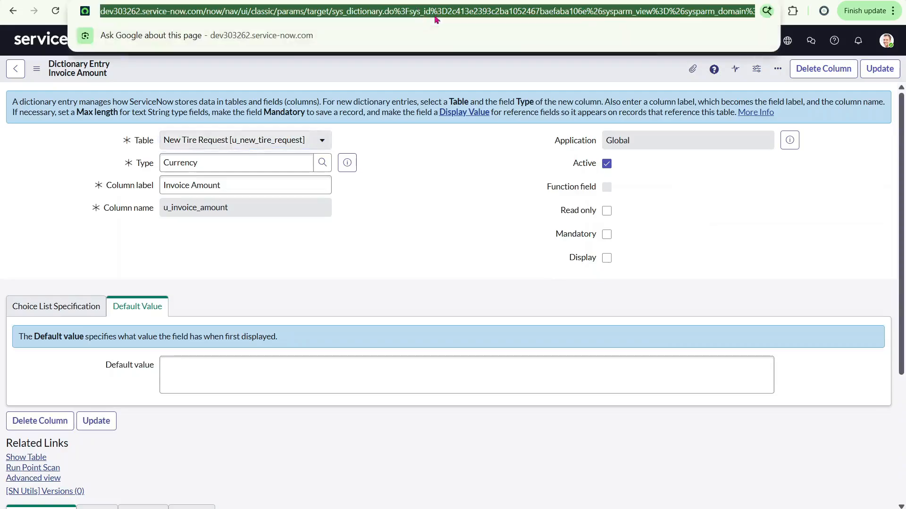
left_click(461, 14)
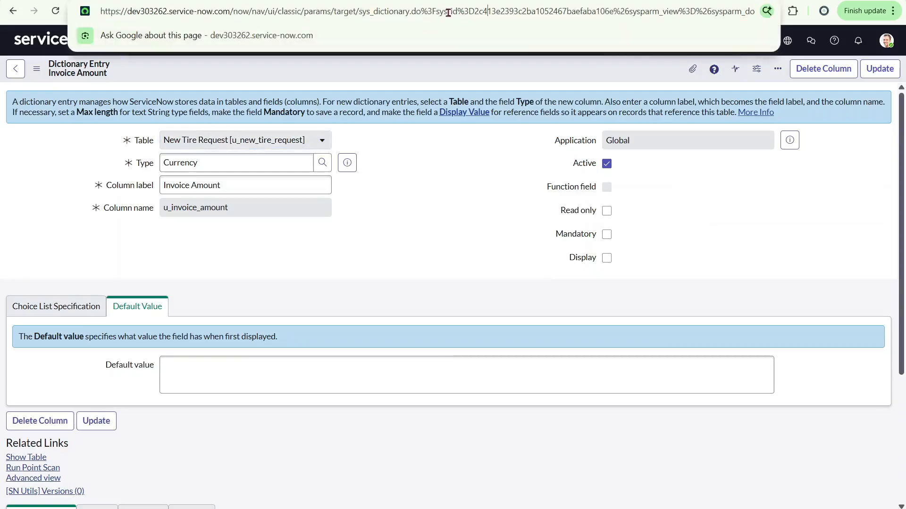
key("shift+End")
type("=-1")
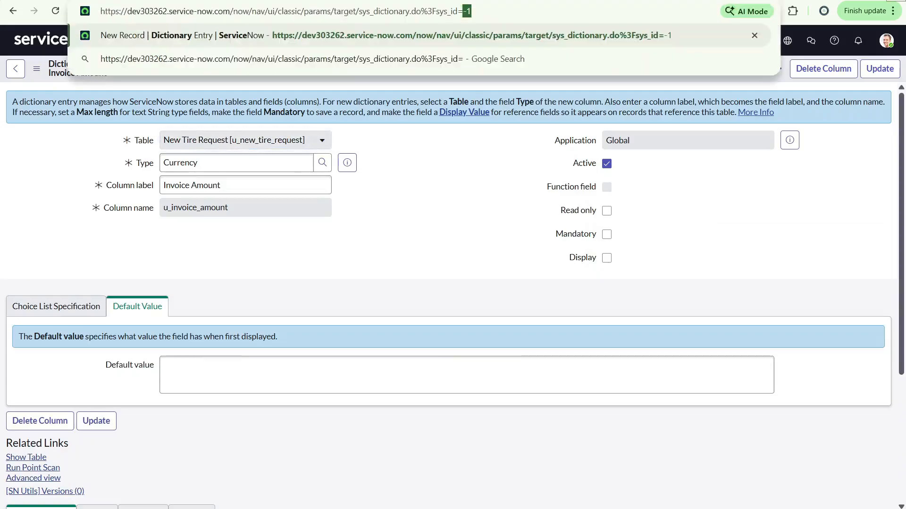
key("Return")
Choose New Tire Request [u_new_tire_request] as the new entry's table and String as its type
left_click(228, 143)
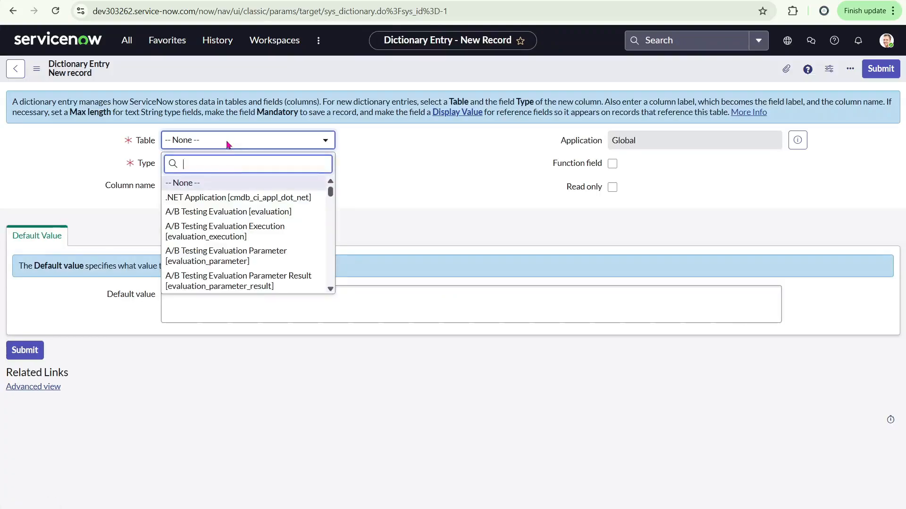
type("new")
left_click(224, 234)
left_click(197, 162)
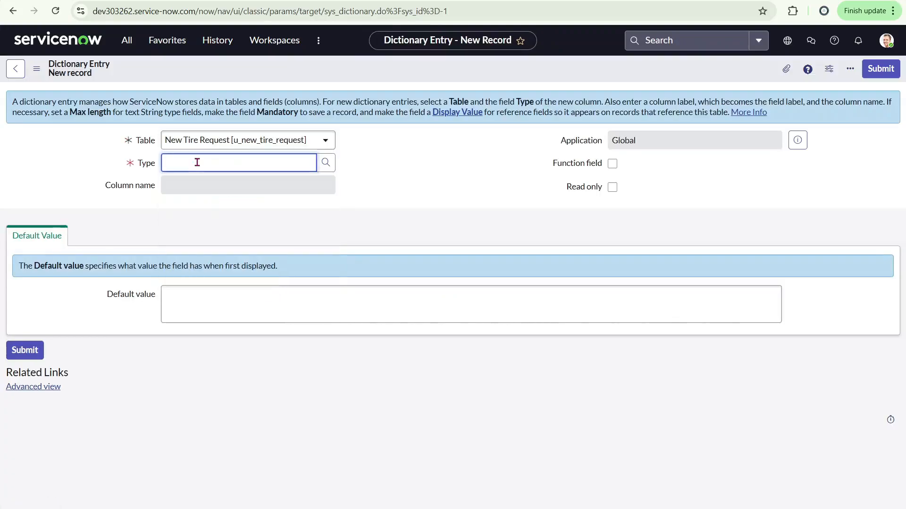
type("strin")
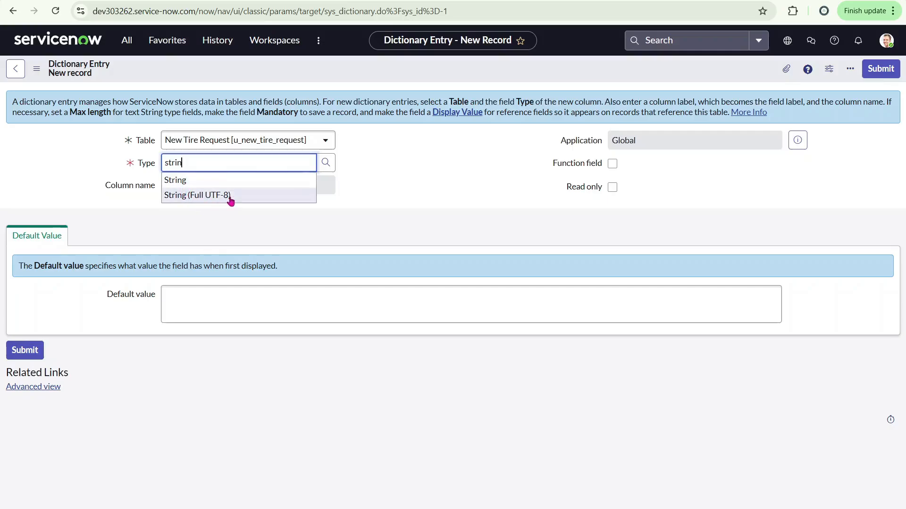
left_click(193, 183)
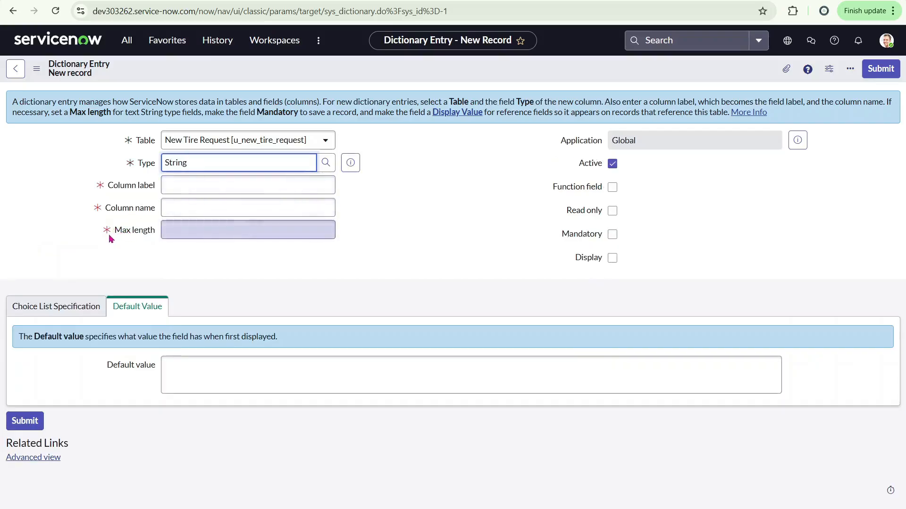
Change the new column's type to String (Full UTF-8)
double_click(206, 165)
type("s")
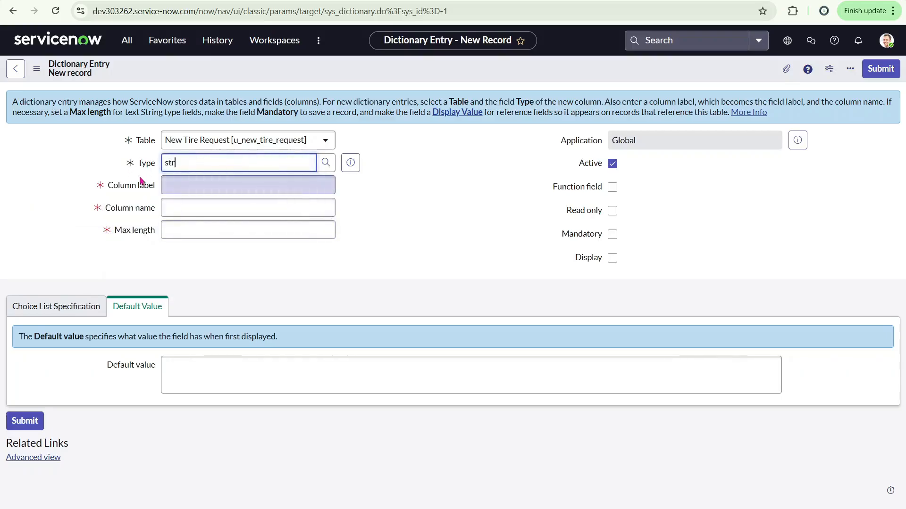
type("tr")
left_click(178, 196)
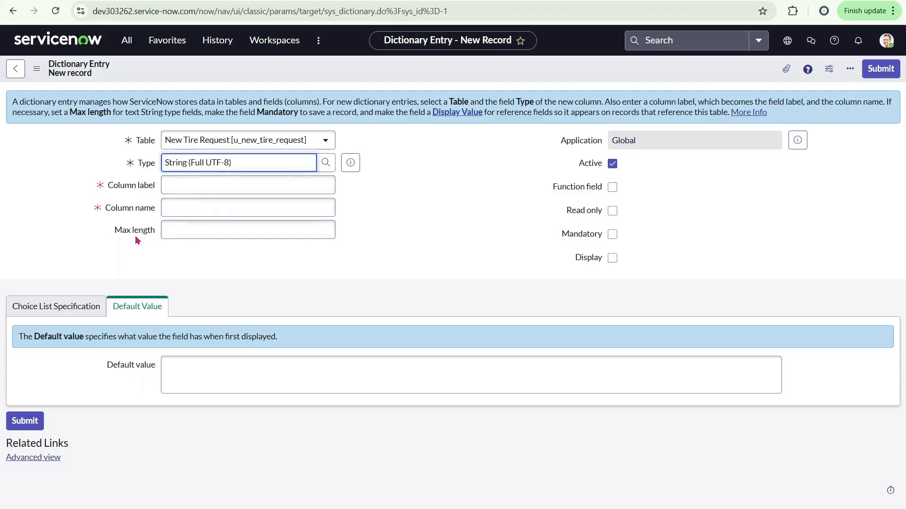
Save the column as Brief Service Description with a column name generated from the label and a max length of 500
left_click(212, 189)
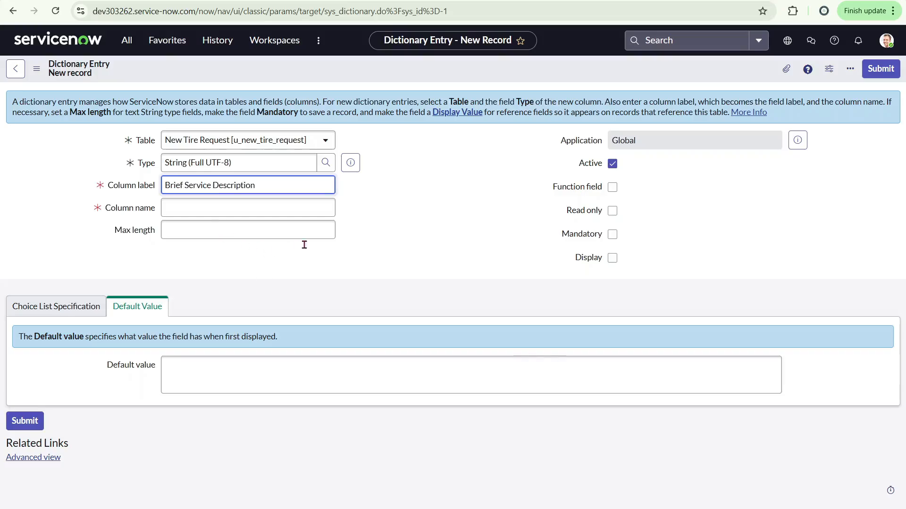
key("Tab")
left_click(270, 235)
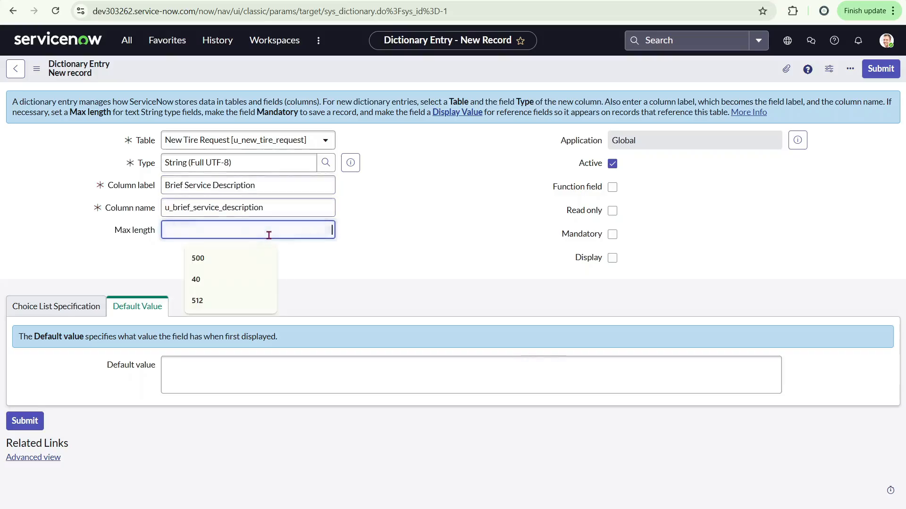
left_click(238, 257)
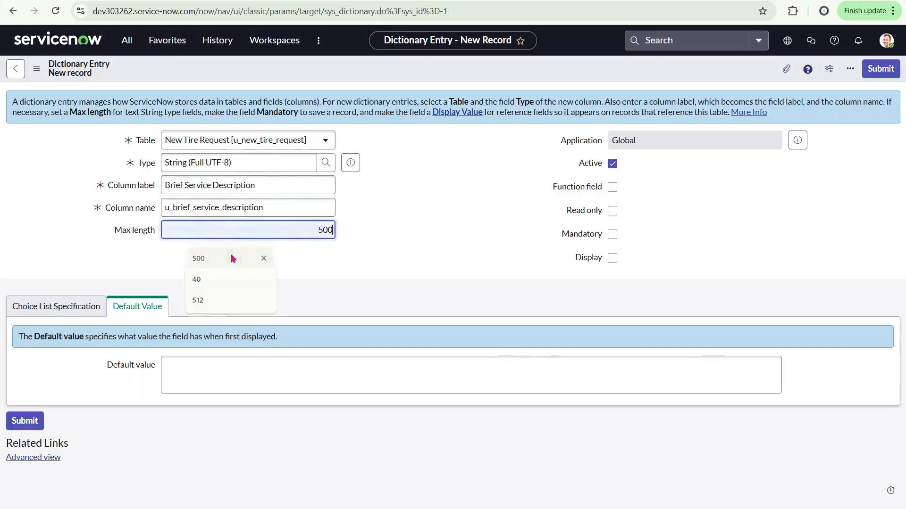
right_click(409, 69)
left_click(420, 73)
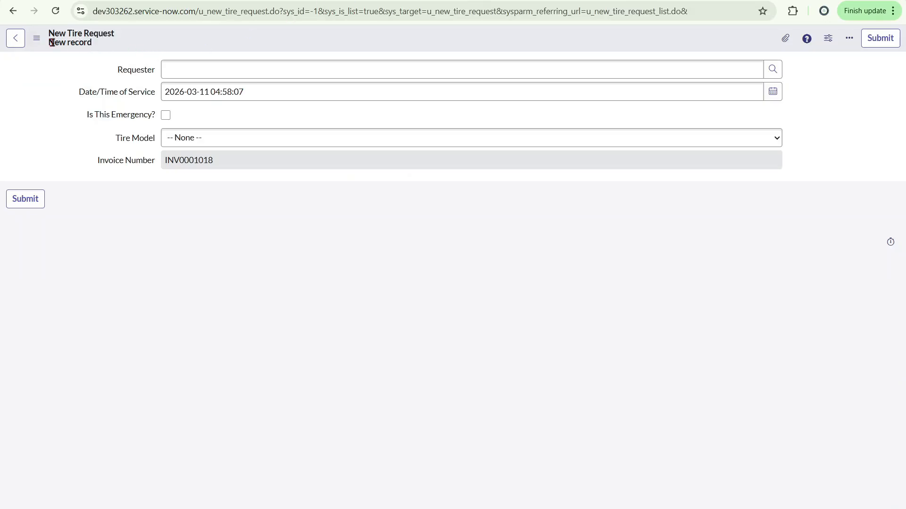
Reload the new tire request form and browse the locations offered for Delivery Address without choosing one
left_click(55, 11)
left_click(506, 90)
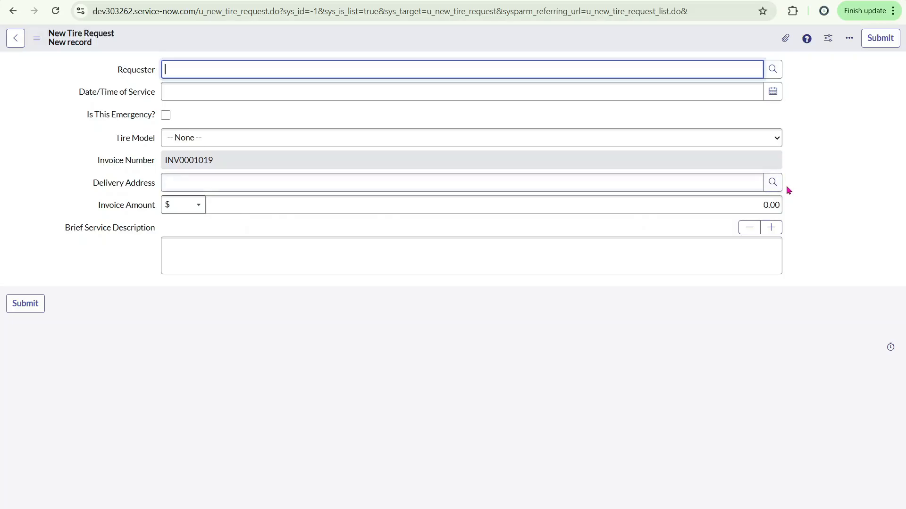
left_click(772, 182)
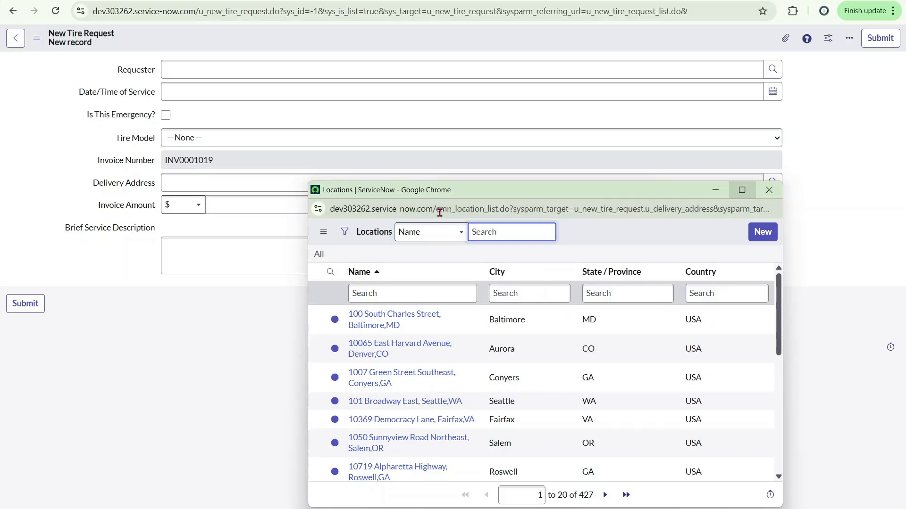
scroll(468, 415, "down", 5)
scroll(467, 415, "down", 2)
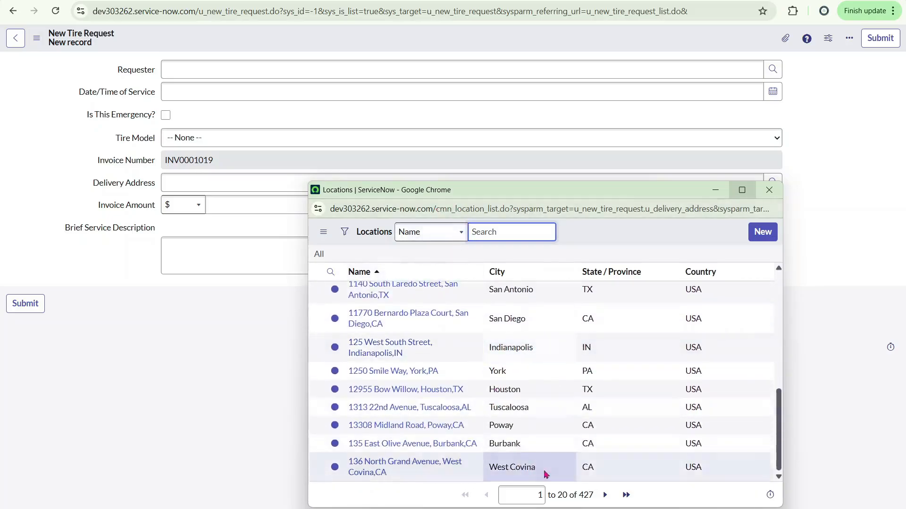
left_click(769, 189)
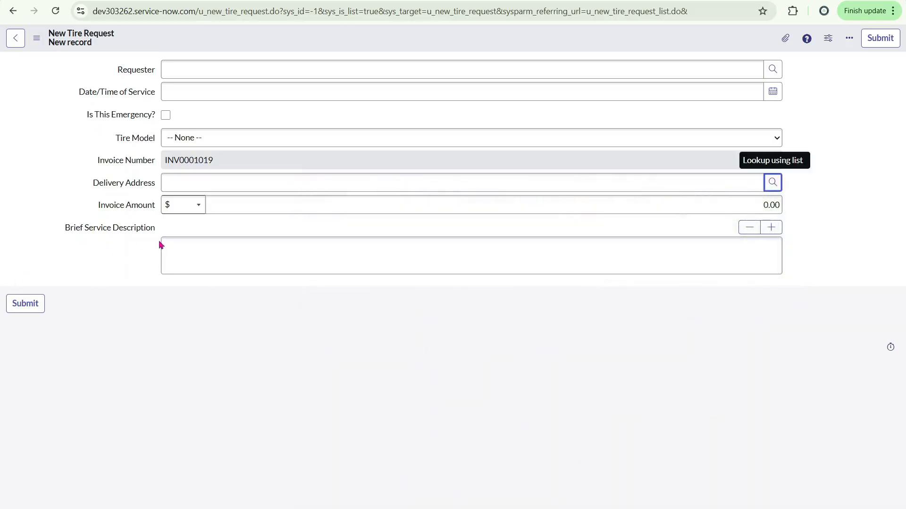
Try enlarging the Brief Service Description text box on the form and shrink it back to its original height
left_click(772, 229)
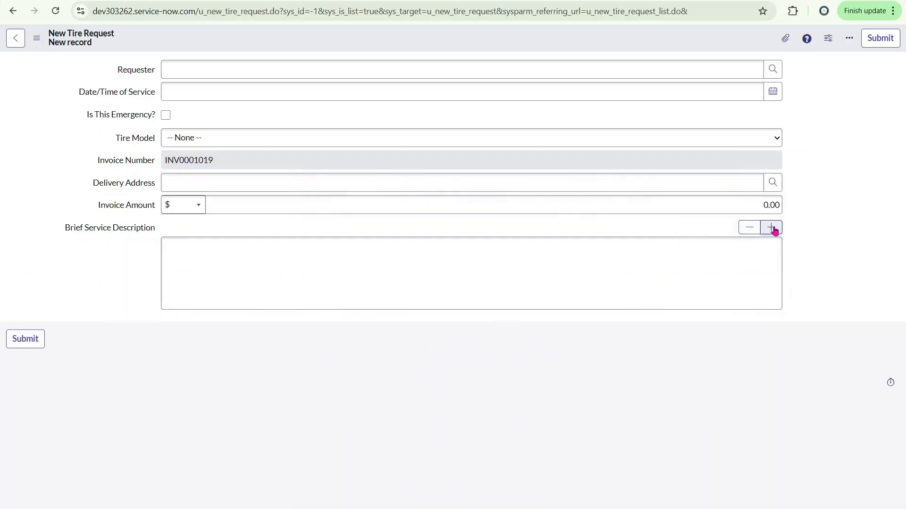
left_click(773, 229)
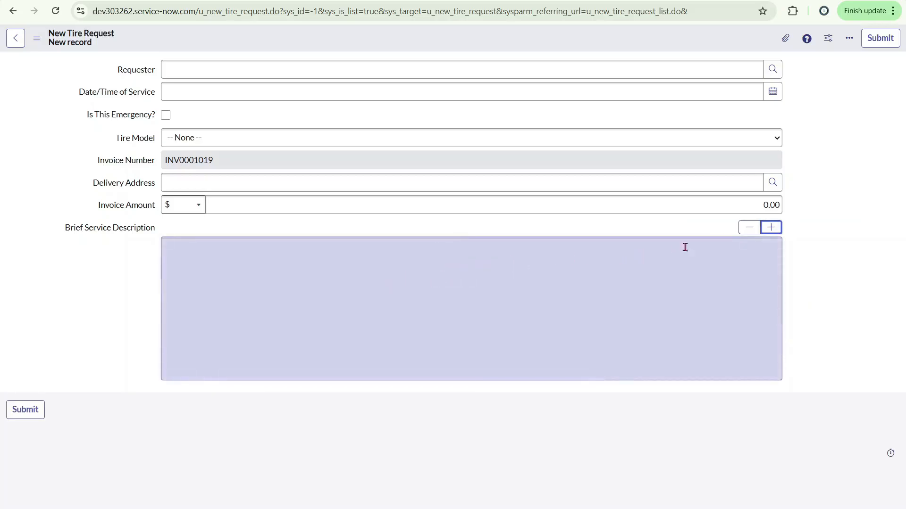
left_click(749, 231)
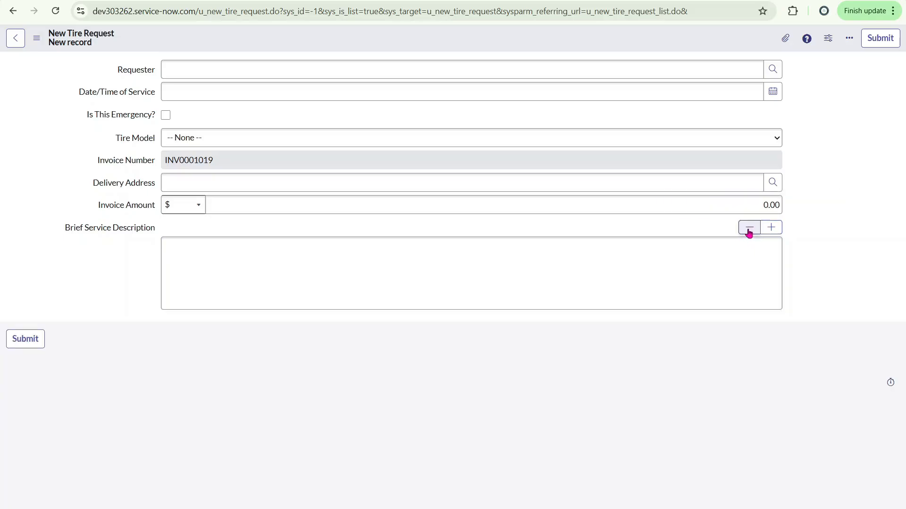
left_click(749, 231)
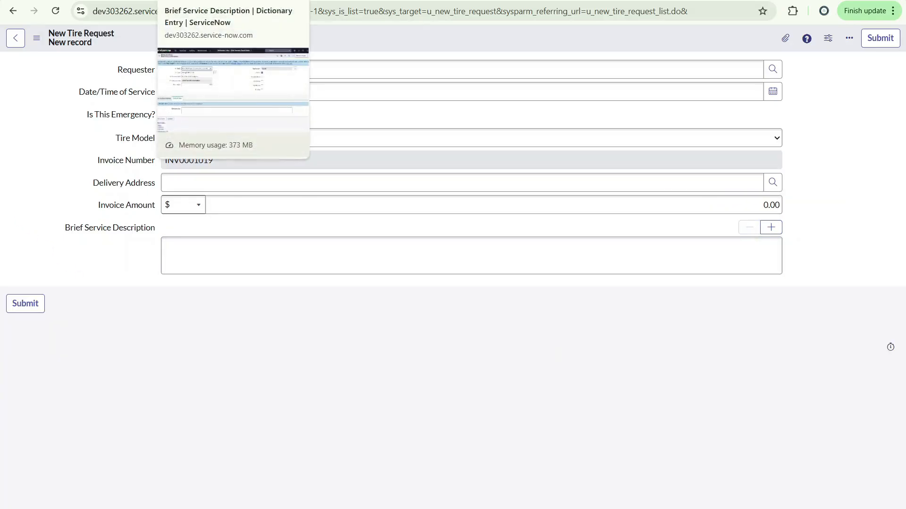
Start a blank dictionary entry by changing the record ID in the address to -1, and assign it to the New Tire Request table
left_click(213, 1)
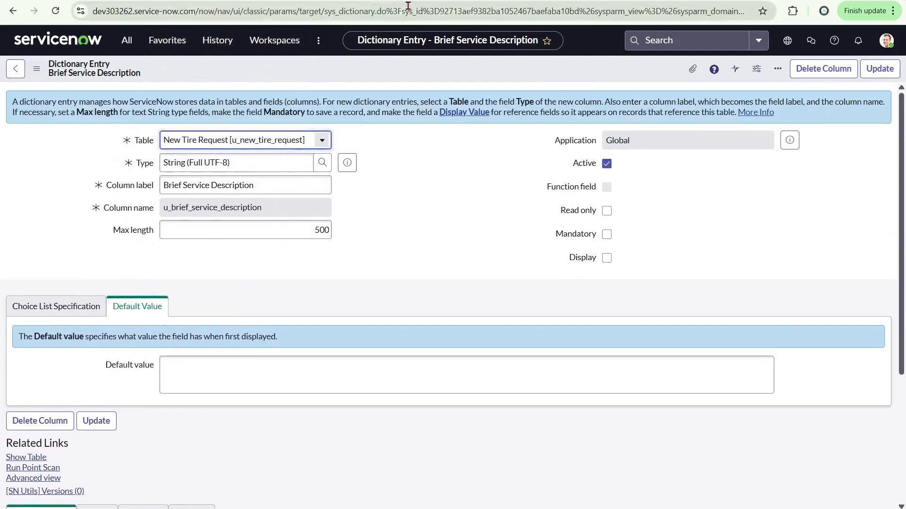
left_click_drag(420, 11, 705, 11)
type("=-1")
key("Return")
left_click(236, 142)
type("new")
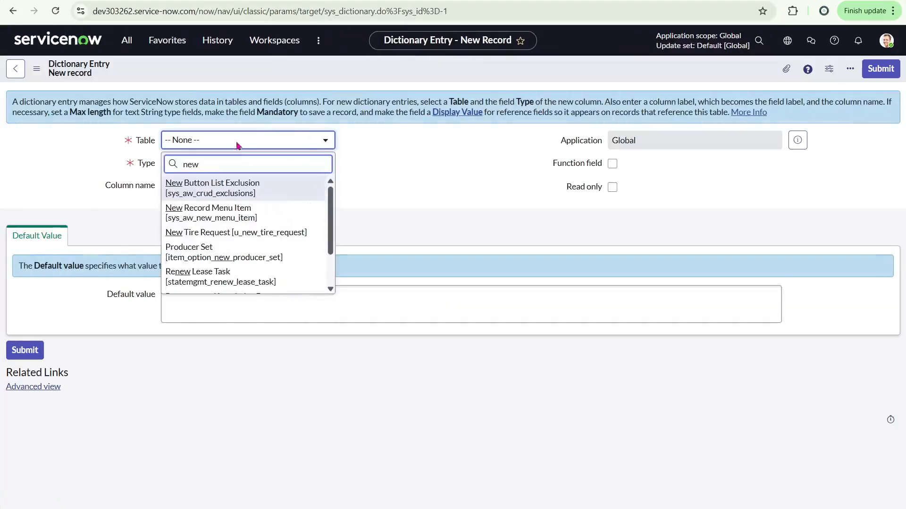
left_click(237, 232)
Set the new column's type to File Attachment, label it Upload Vehicle Registration Card and save it
left_click(223, 162)
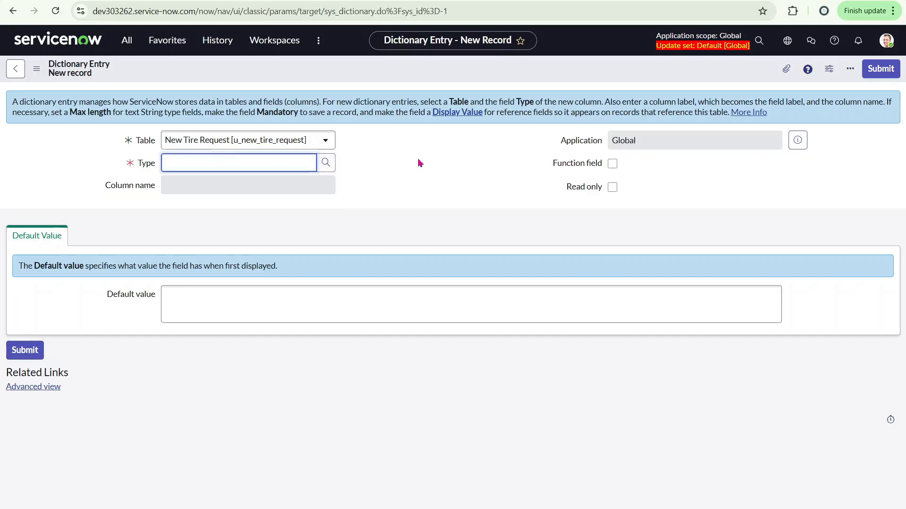
type("file")
key("Tab")
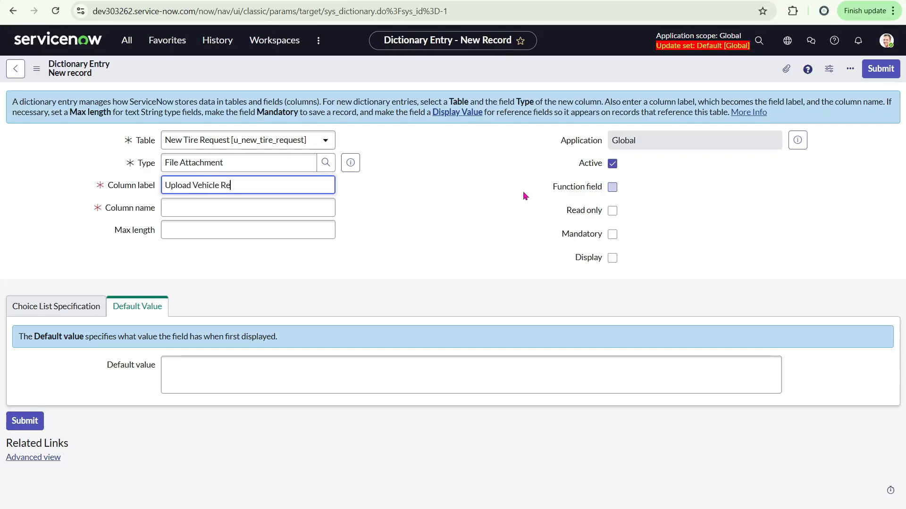
type("tion Card")
right_click(389, 62)
left_click(404, 71)
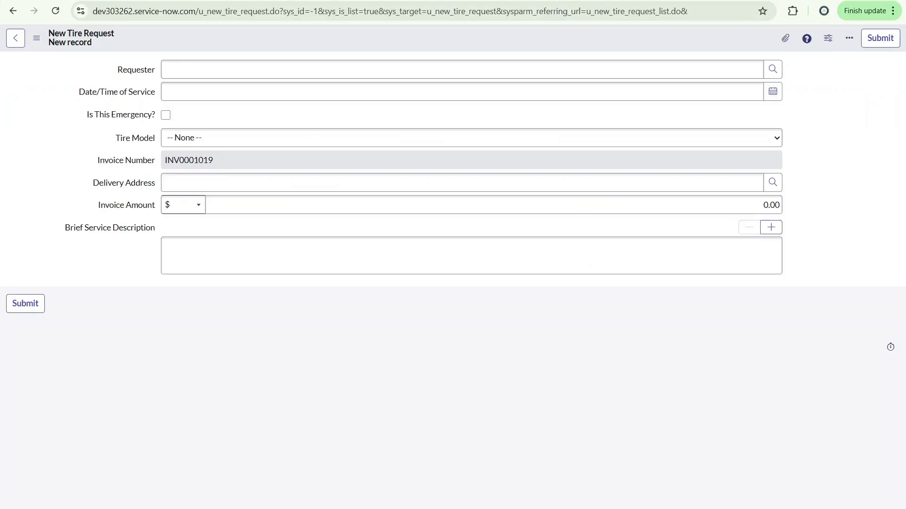
Reload the new tire request form and open the Upload Vehicle Registration Card file prompt, cancelling without choosing a file
left_click(55, 10)
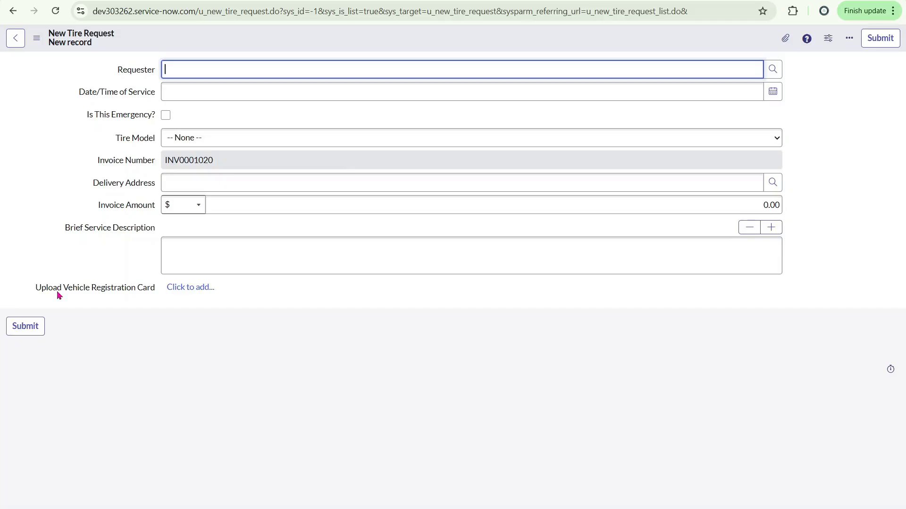
left_click(195, 292)
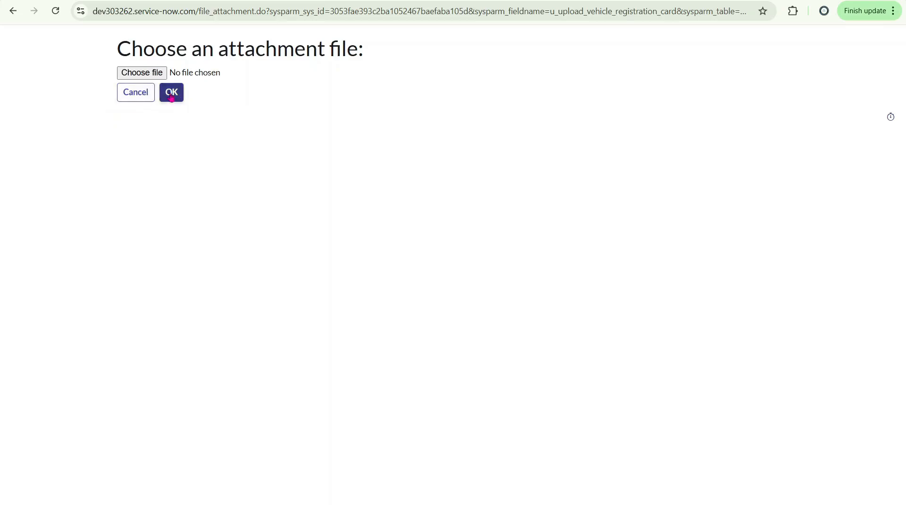
left_click(137, 96)
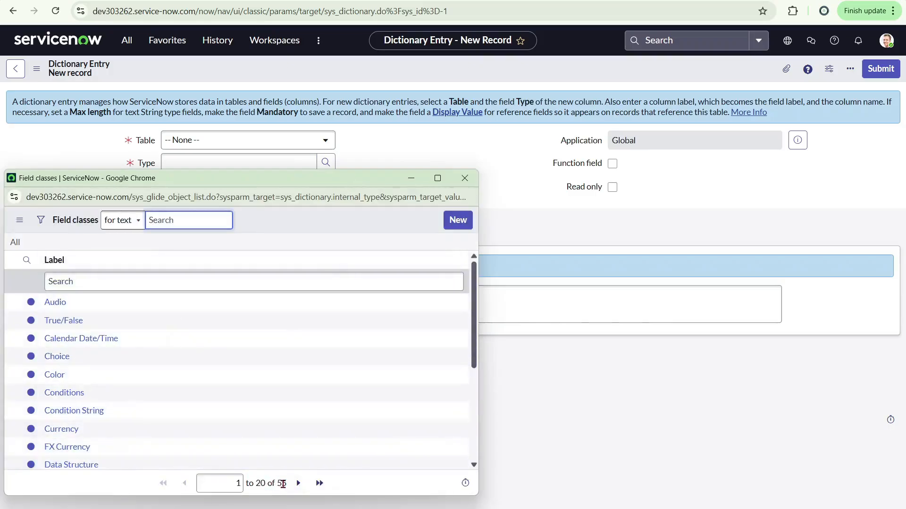
Browse all pages of the field type lookup for a new dictionary entry and close it without choosing a type
scroll(247, 406, "down", 4)
left_click(298, 483)
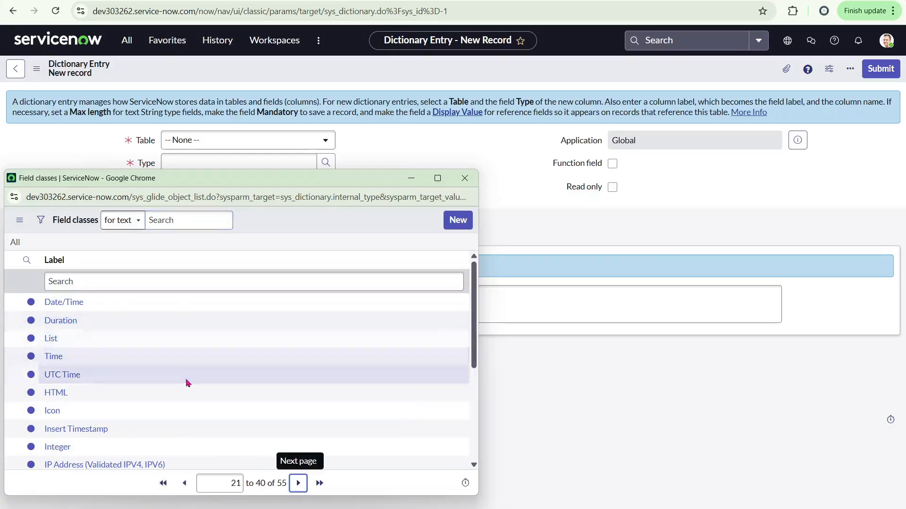
left_click_drag(283, 184, 366, 108)
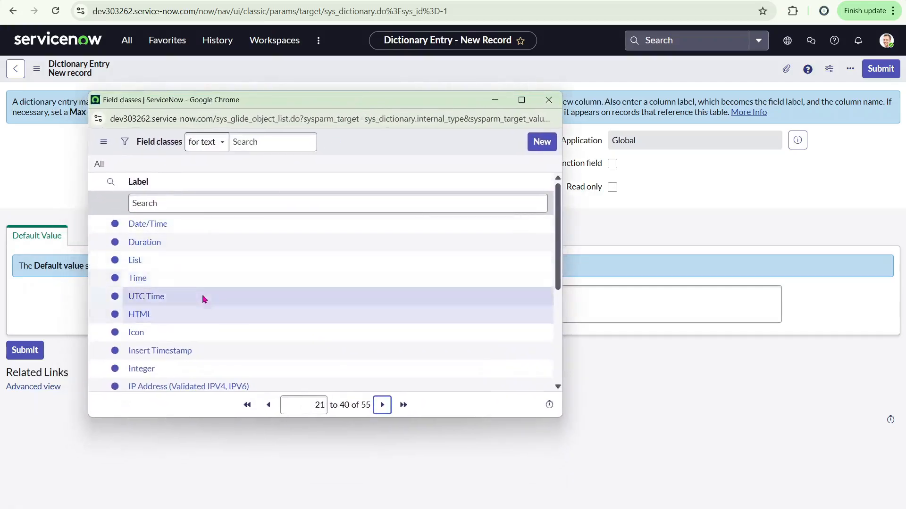
scroll(163, 343, "down", 4)
scroll(151, 341, "down", 1)
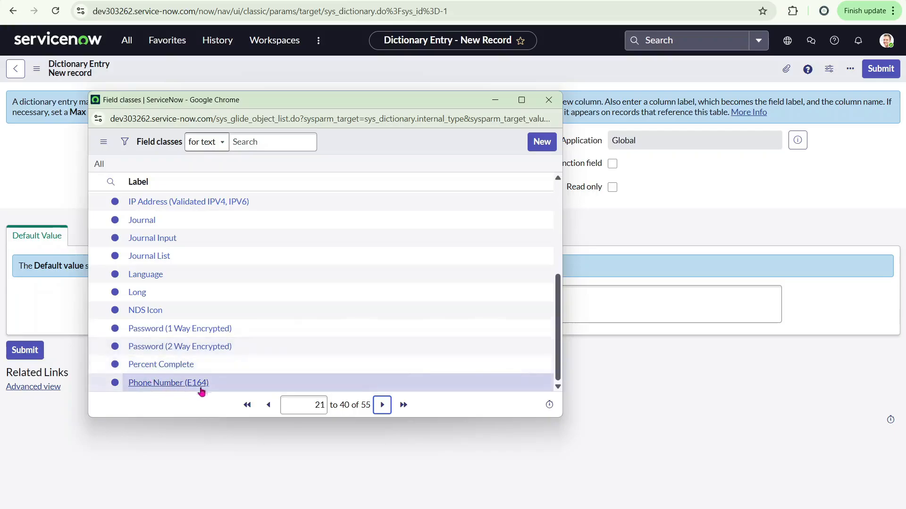
left_click(382, 406)
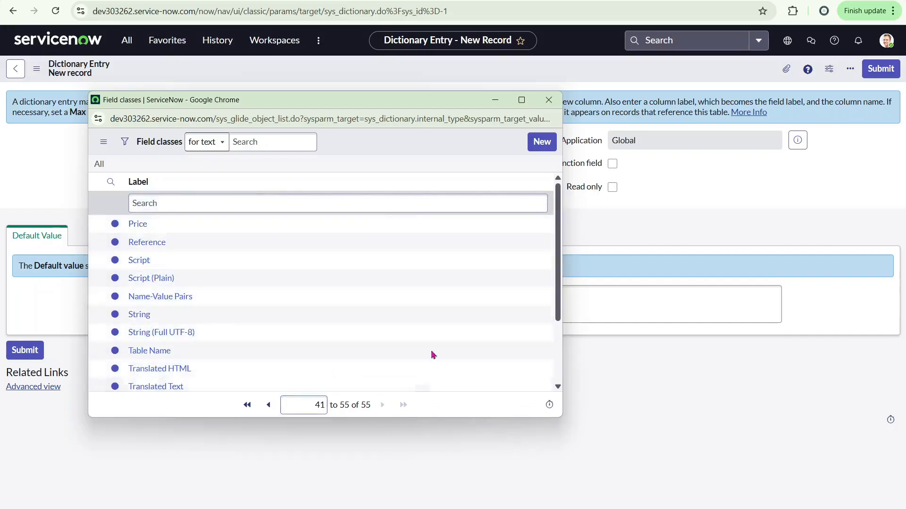
left_click(549, 100)
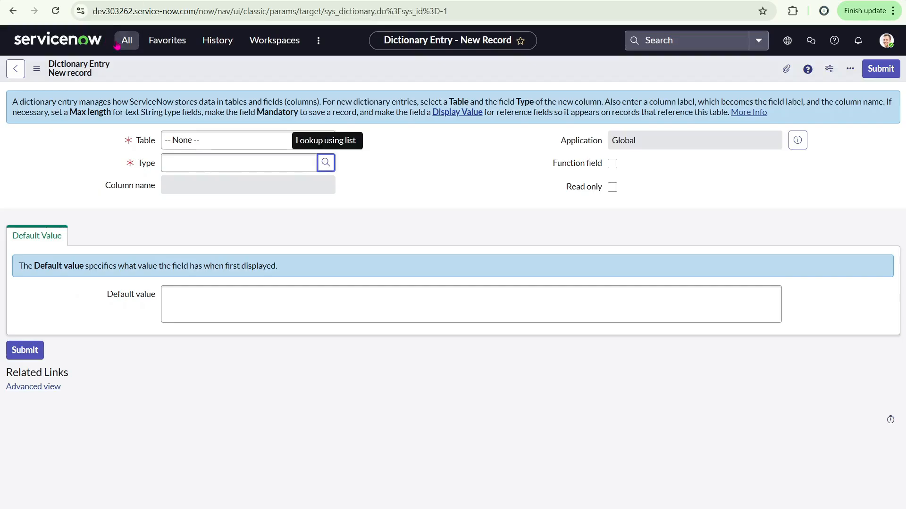
Open a blank incident form through the navigator filter with incident.FORM
left_click(127, 40)
type("i")
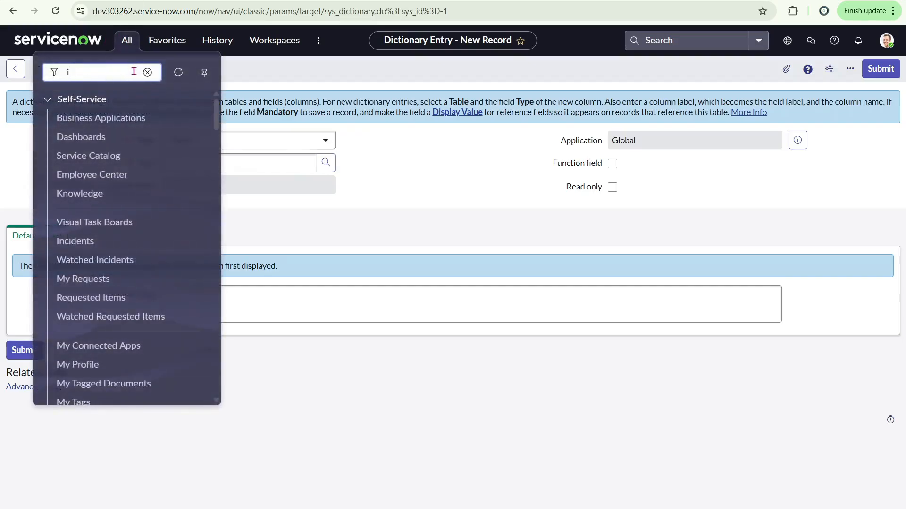
type("ncident")
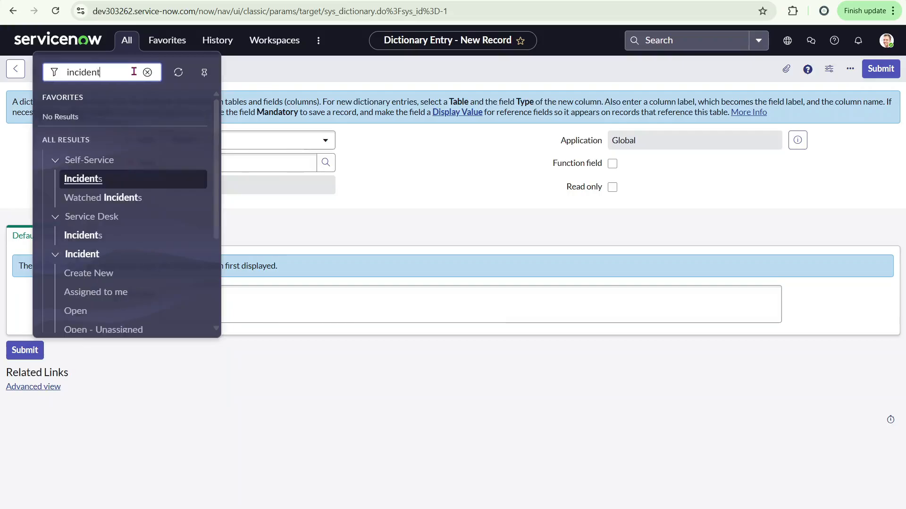
type(".FORM")
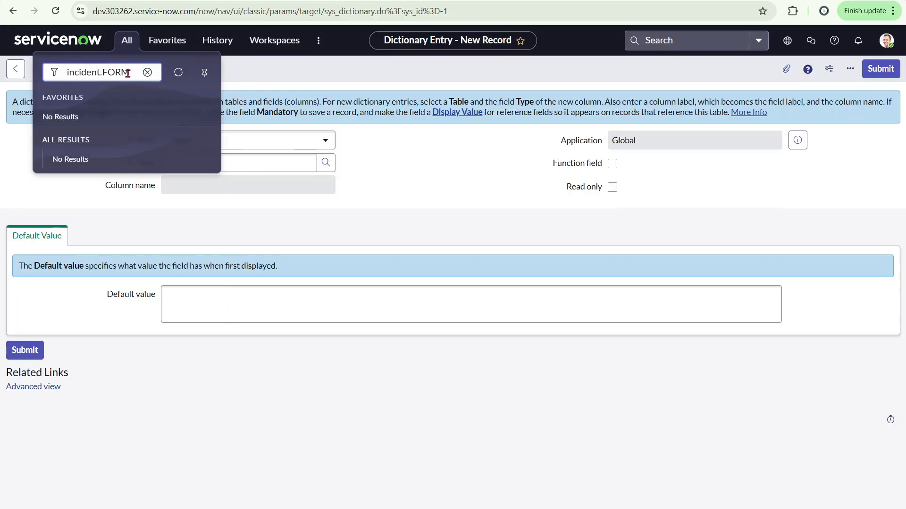
left_click_drag(102, 71, 129, 73)
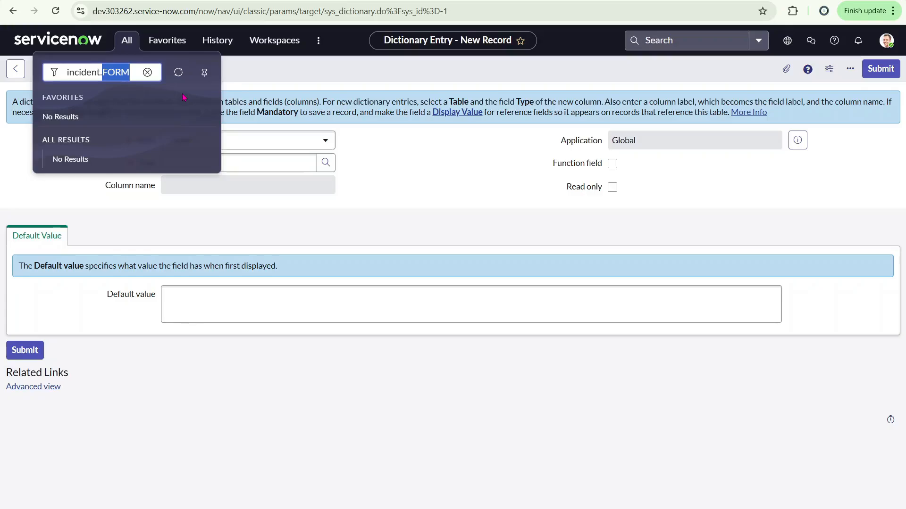
key("Return")
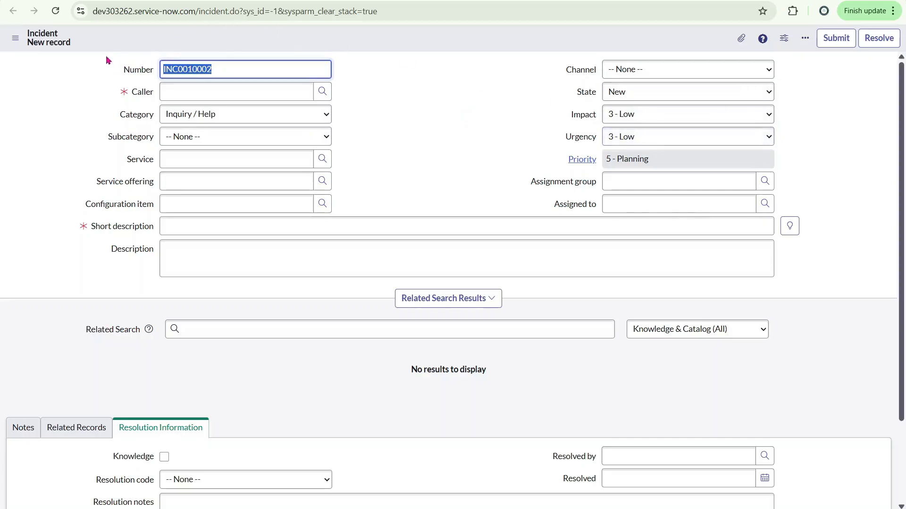
Examine the two-column field layout in the main section of the incident form
left_click_drag(106, 55, 134, 203)
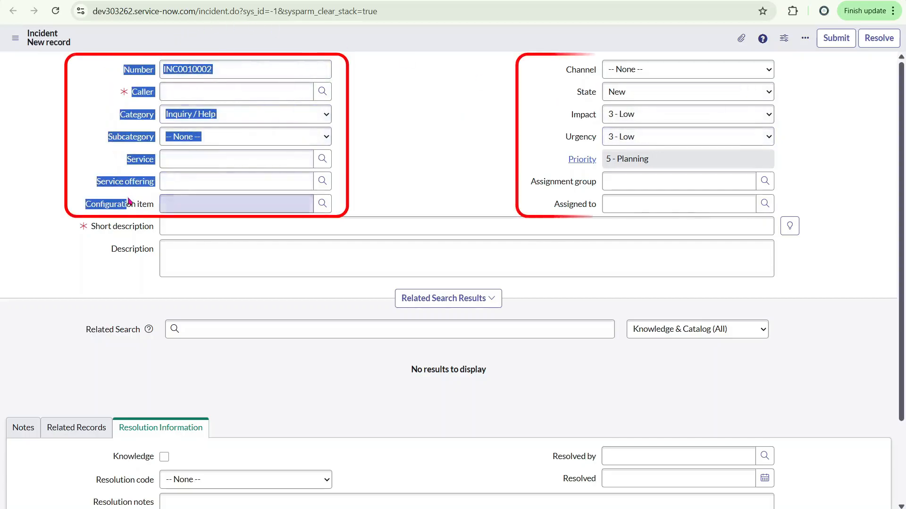
left_click_drag(840, 83, 795, 208)
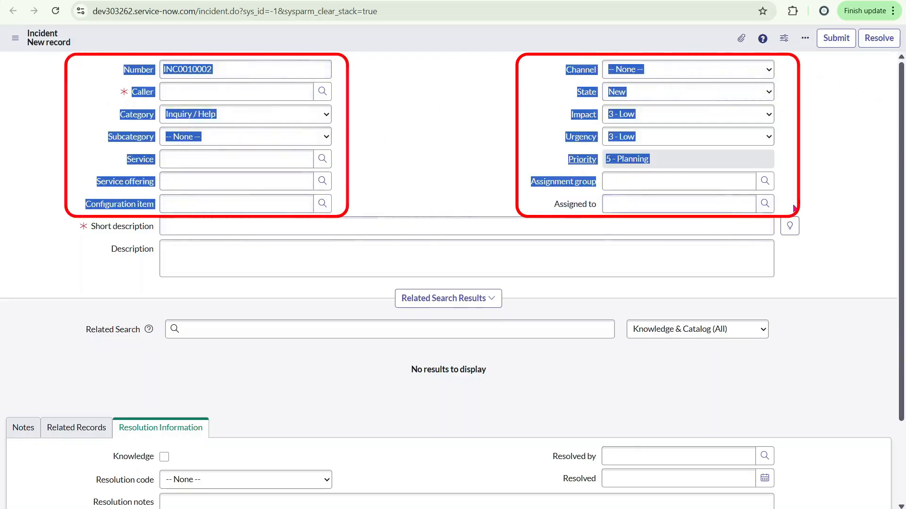
left_click(178, 209)
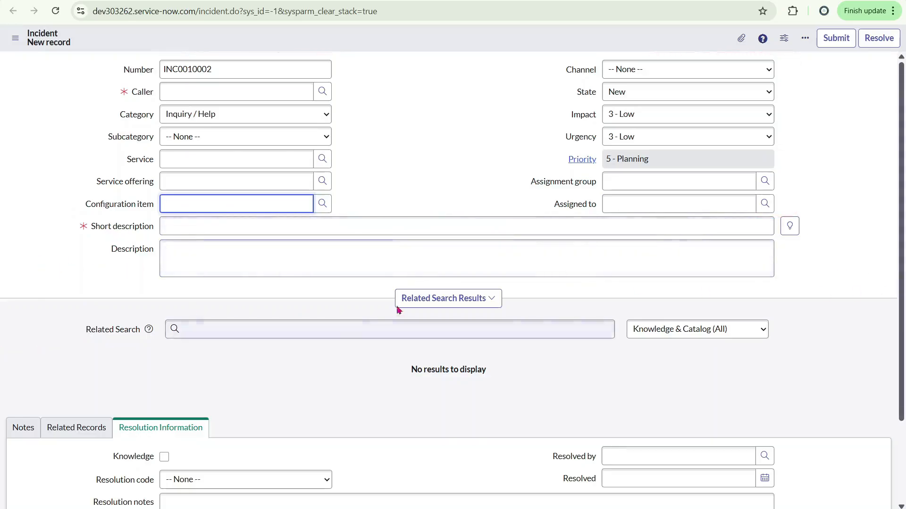
Examine the fields in the incident form's Notes, Related Records and Resolution Information sections
scroll(212, 265, "down", 3)
left_click(38, 332)
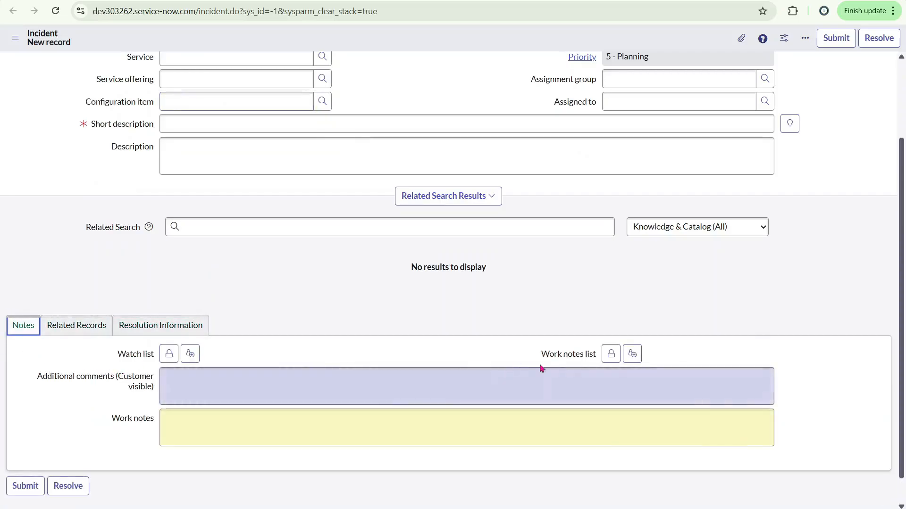
left_click(77, 325)
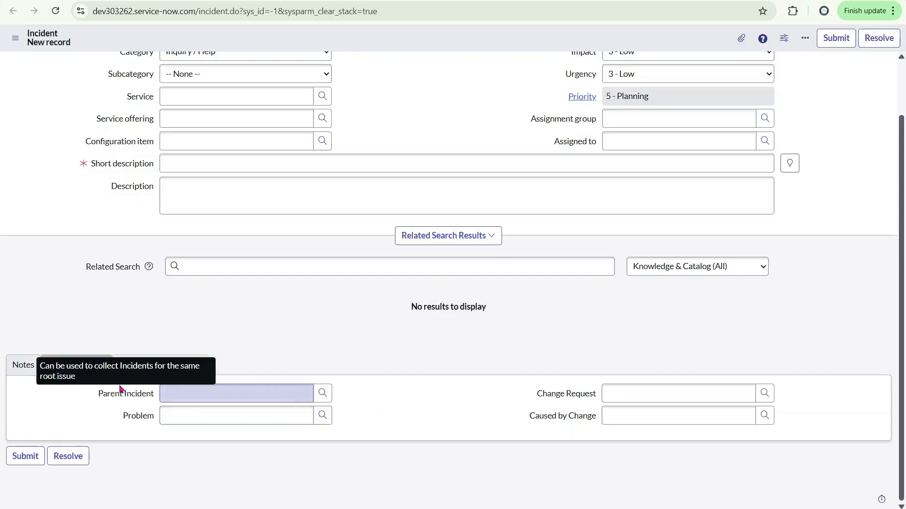
left_click(149, 371)
scroll(172, 310, "down", 1)
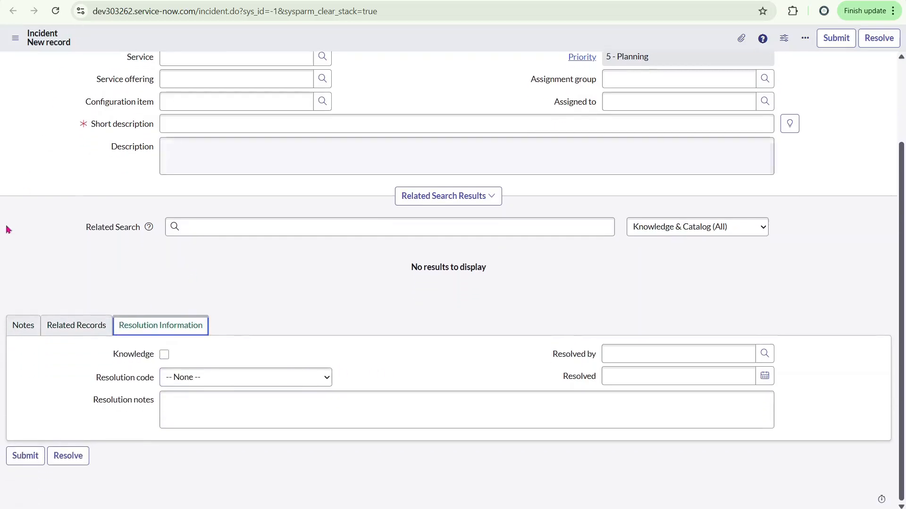
left_click(28, 332)
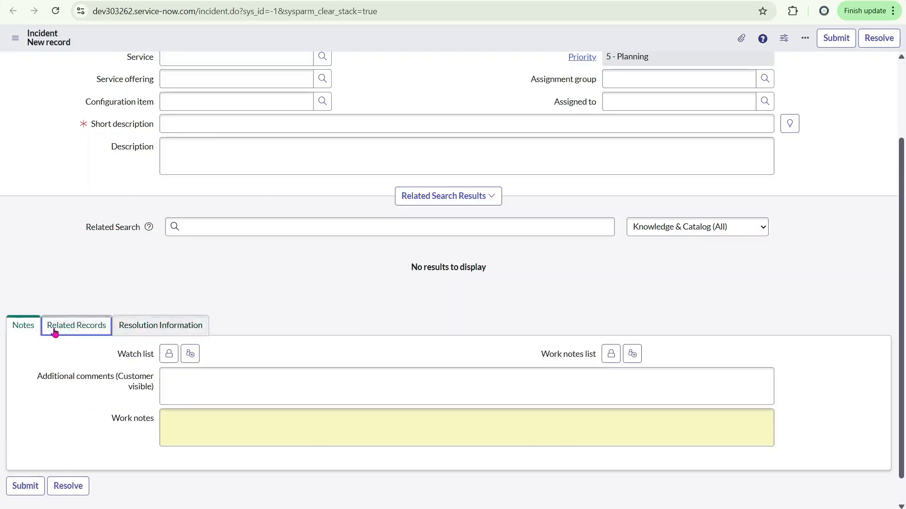
left_click(56, 329)
left_click(163, 364)
left_click(54, 375)
left_click(38, 366)
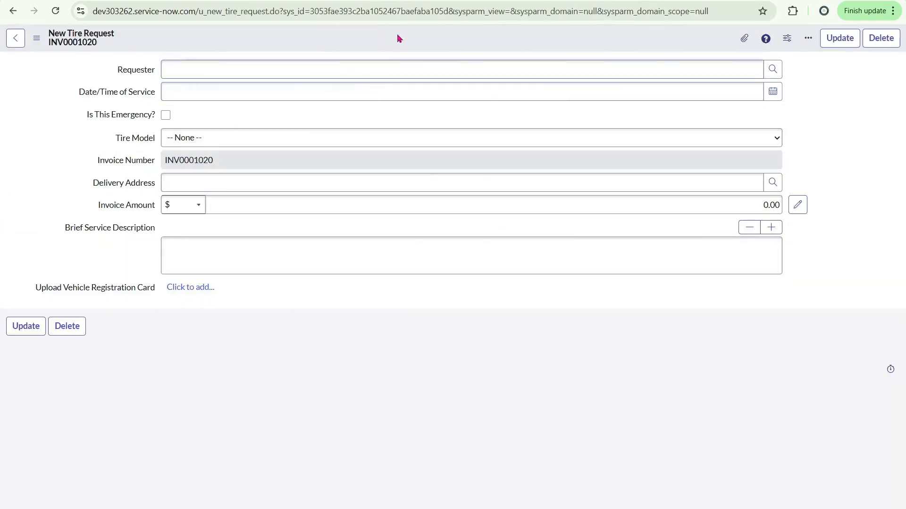
right_click(398, 35)
mouse_move(430, 99)
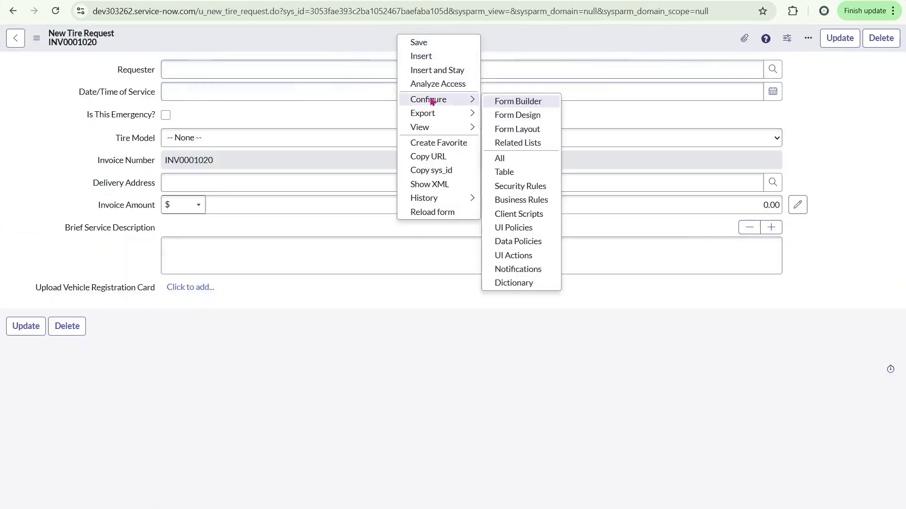
left_click(514, 103)
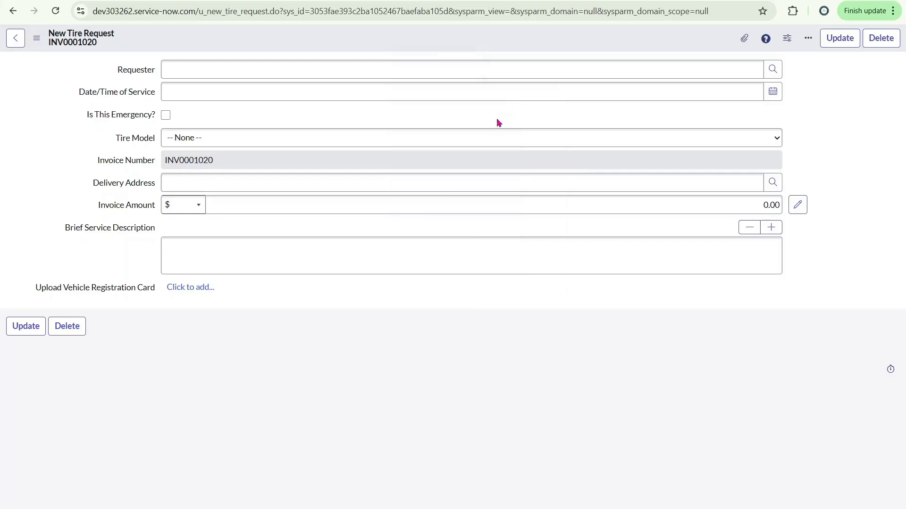
Open the Form Layout configuration of the New Tire Request form
right_click(388, 38)
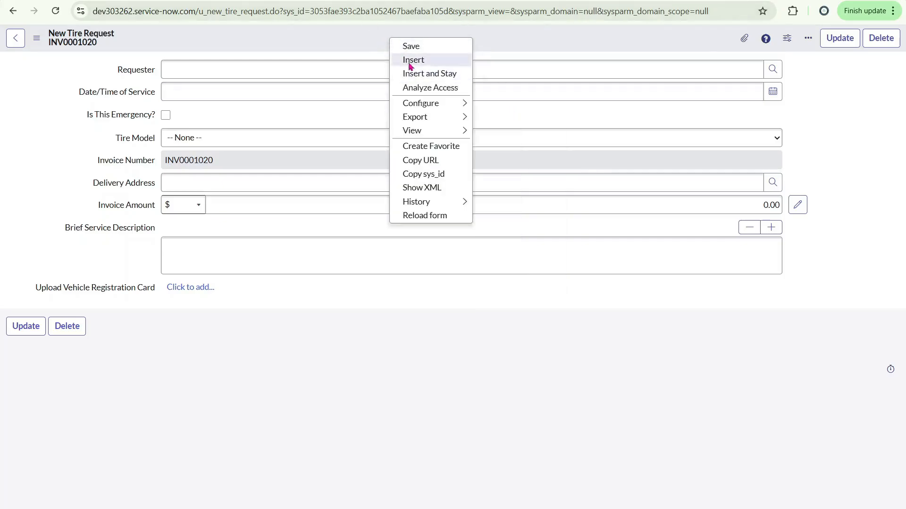
right_click(391, 35)
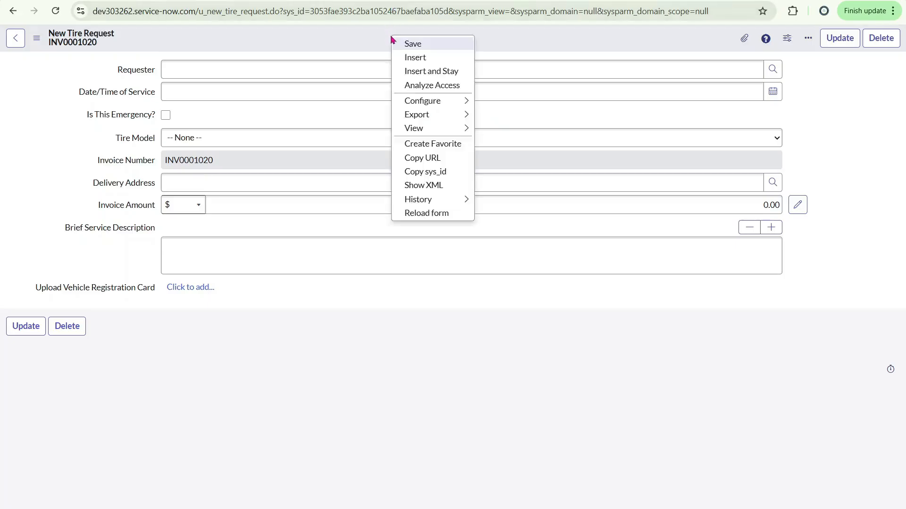
left_click(504, 132)
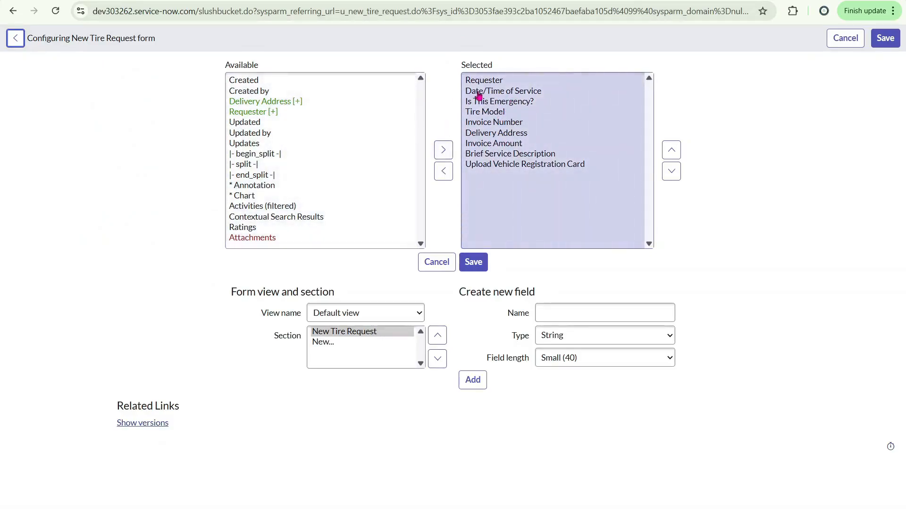
Move Invoice Number to the first position among the form's selected fields
left_click(499, 126)
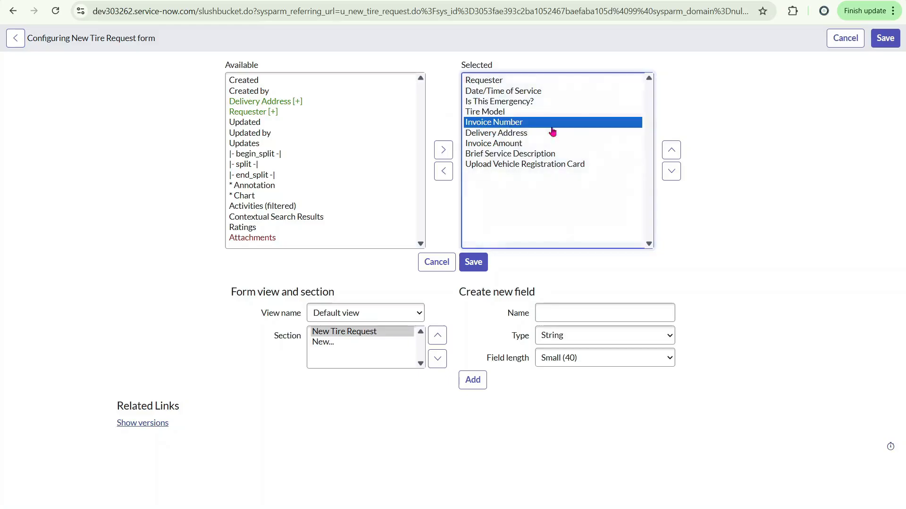
left_click(676, 156)
left_click(676, 157)
left_click(676, 157)
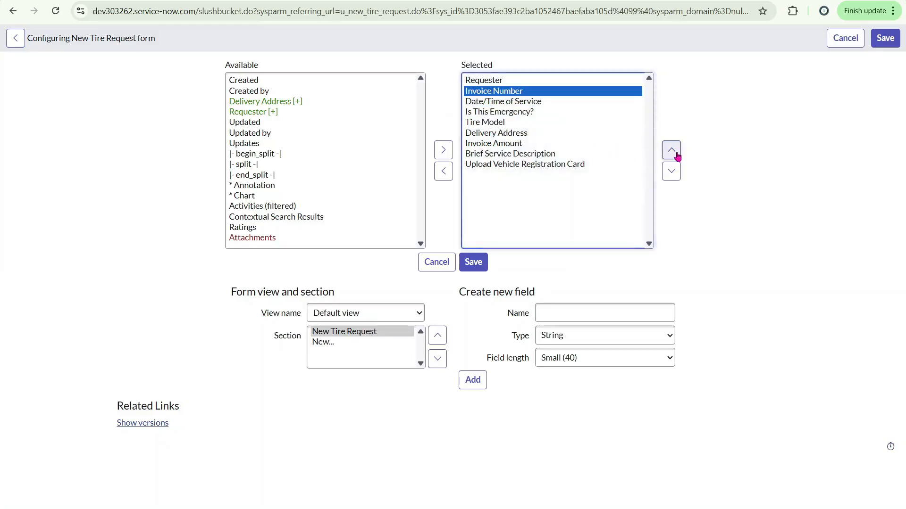
left_click(676, 157)
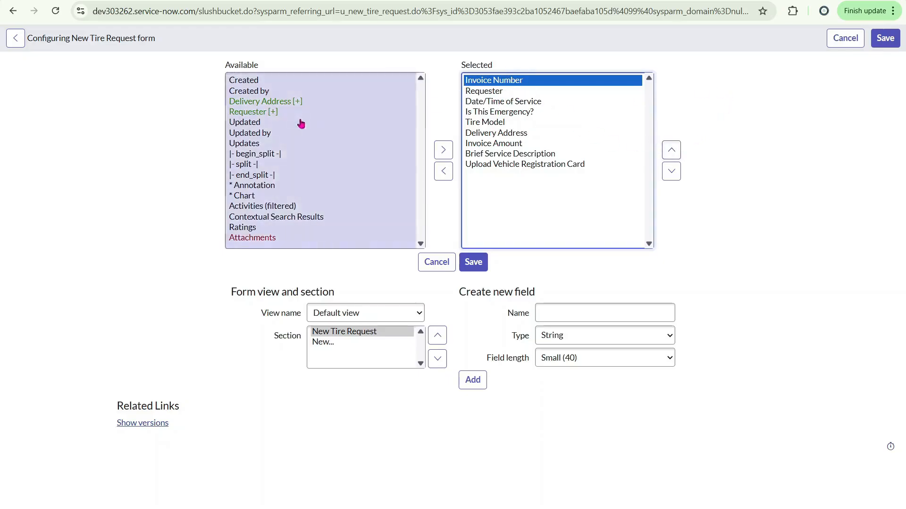
Add a begin_split marker directly below Requester and a split marker directly below Tire Model in the selected fields
left_click(290, 153)
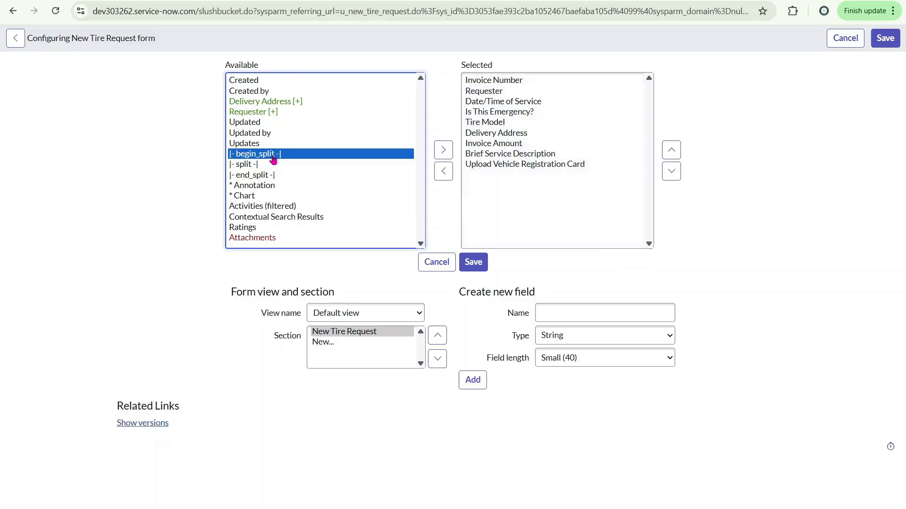
left_click(449, 154)
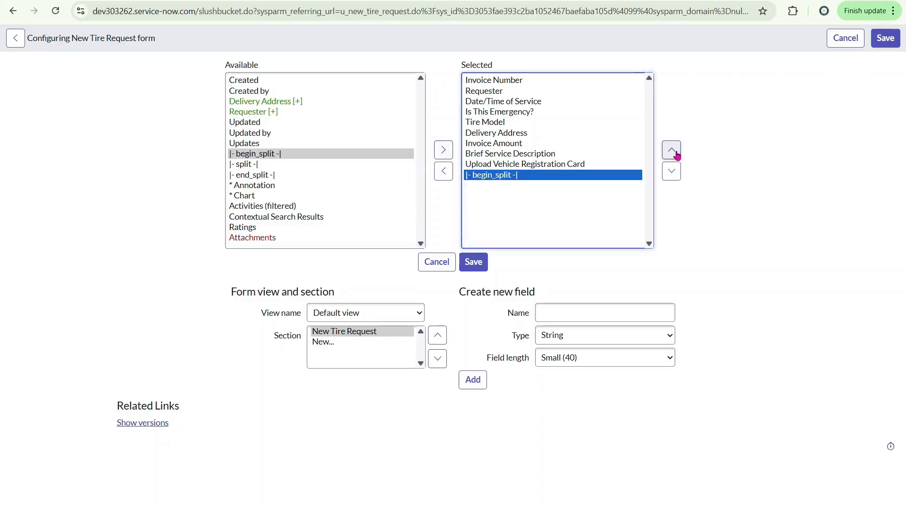
left_click(675, 155)
left_click(675, 155)
left_click(675, 155)
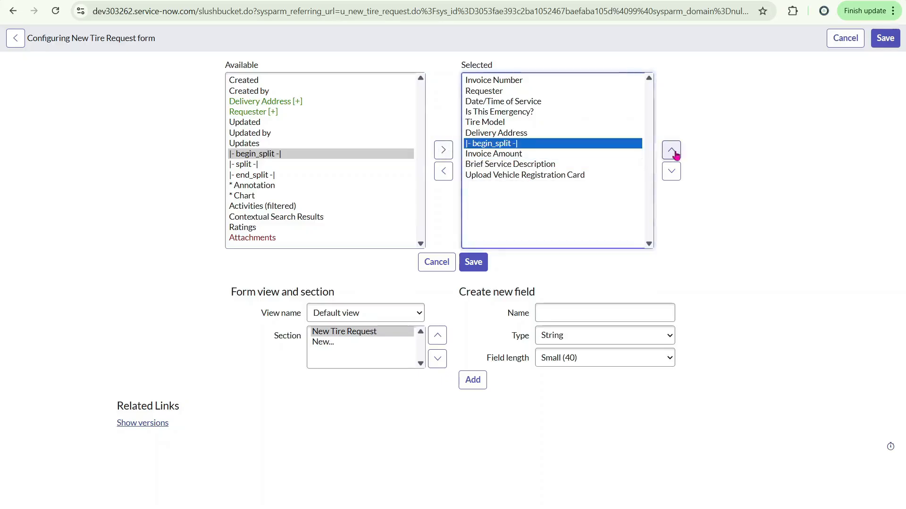
left_click(675, 155)
left_click(675, 155)
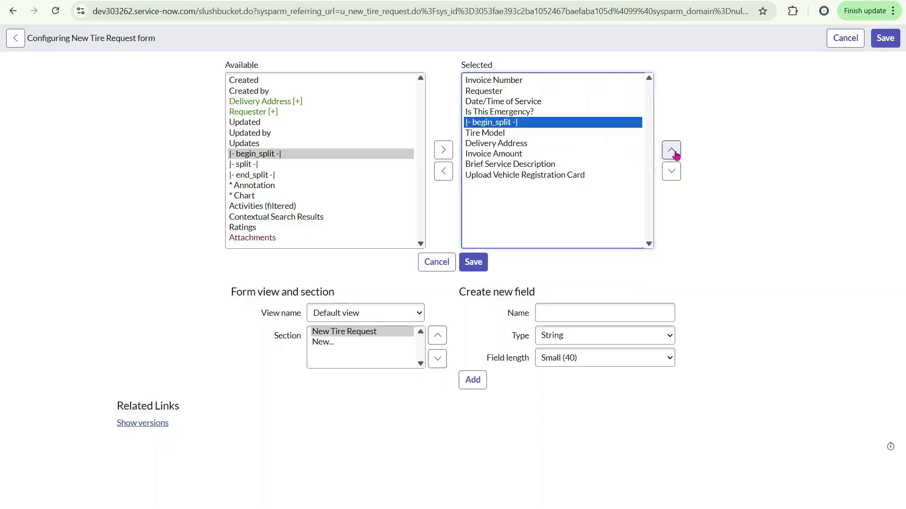
left_click(676, 154)
left_click(676, 154)
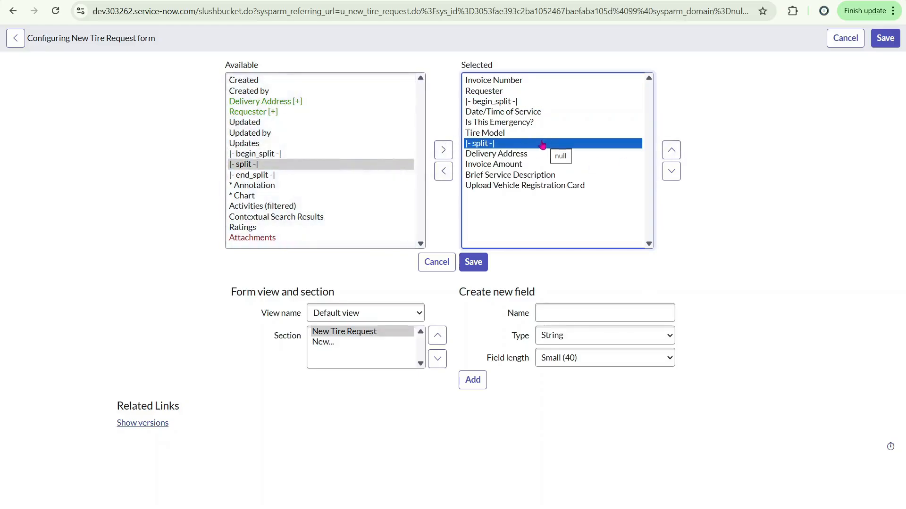
Add an end_split marker between Invoice Amount and Brief Service Description and save the form layout
left_click(250, 175)
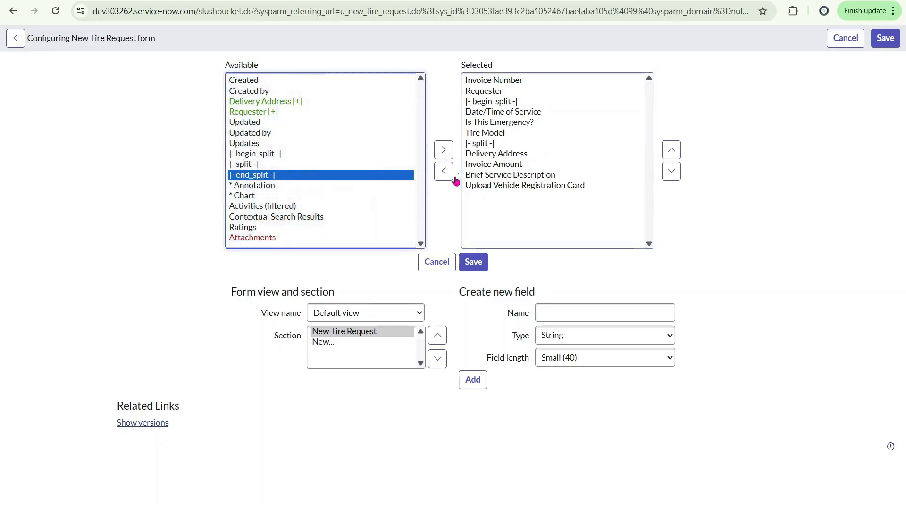
left_click(443, 150)
left_click(671, 150)
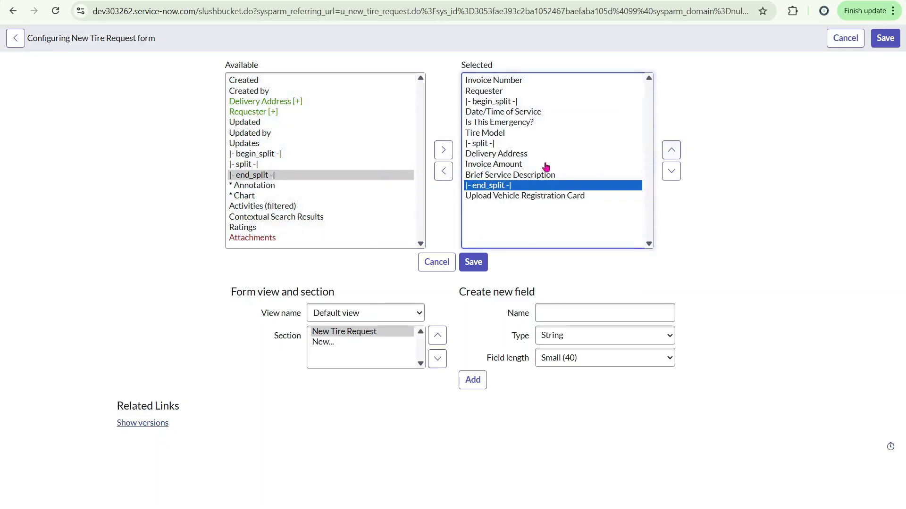
left_click(538, 176)
left_click(672, 172)
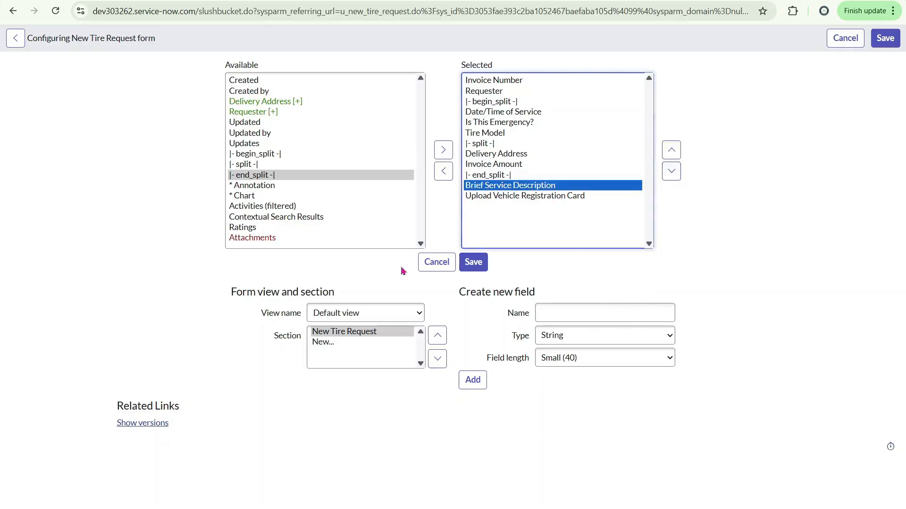
left_click(473, 262)
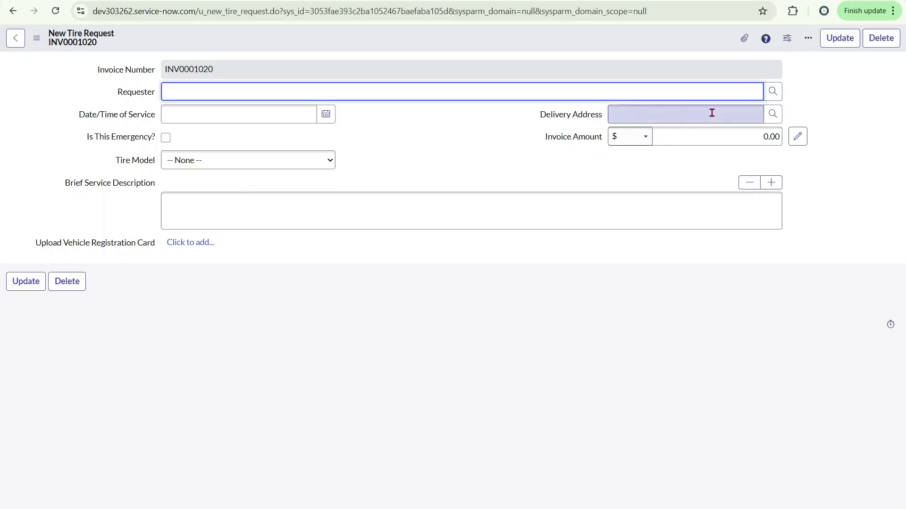
Reopen the Form Layout configuration of the New Tire Request form
right_click(320, 30)
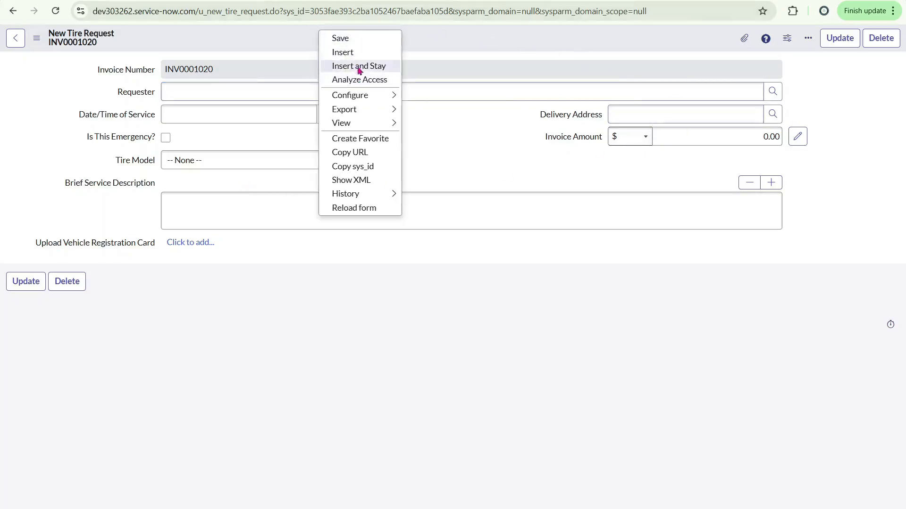
mouse_move(383, 98)
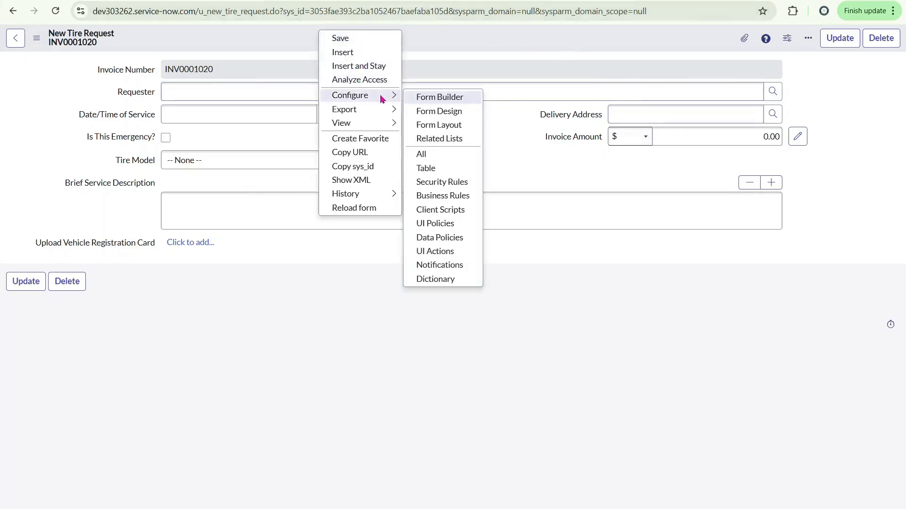
left_click(447, 126)
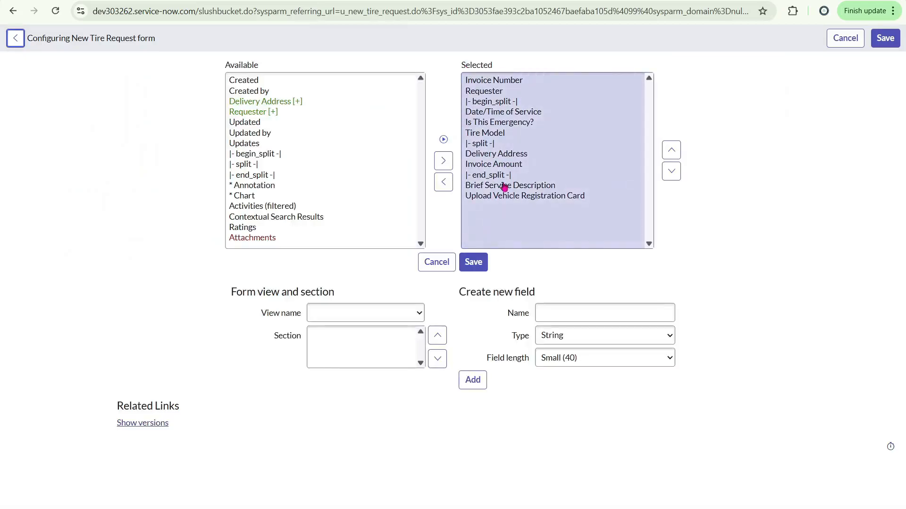
Try removing the end_split, split and begin_split markers, and reload the Default view's New Tire Request section to discard the removals
left_click(512, 176)
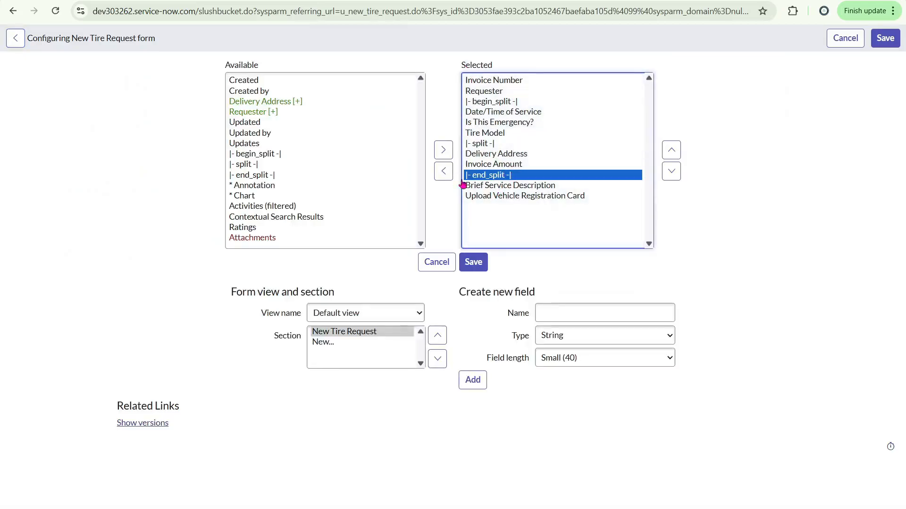
left_click(443, 171)
left_click(479, 143)
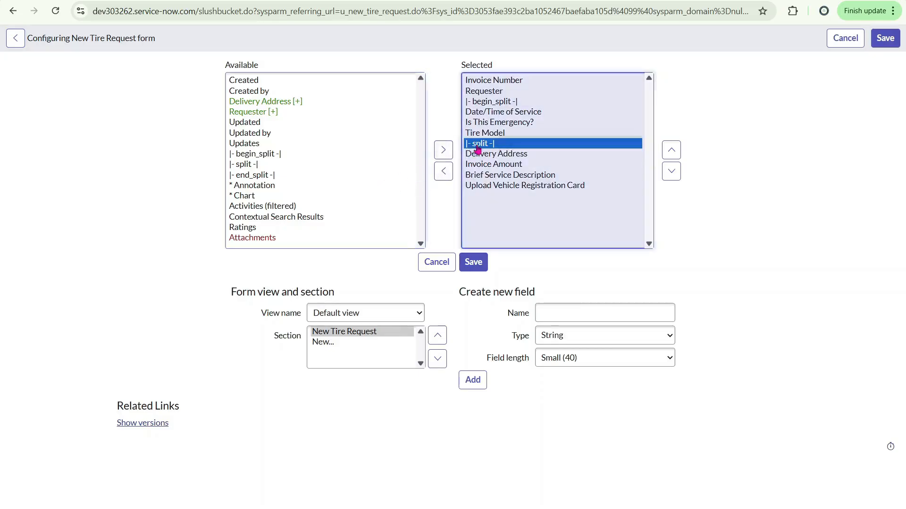
left_click(443, 170)
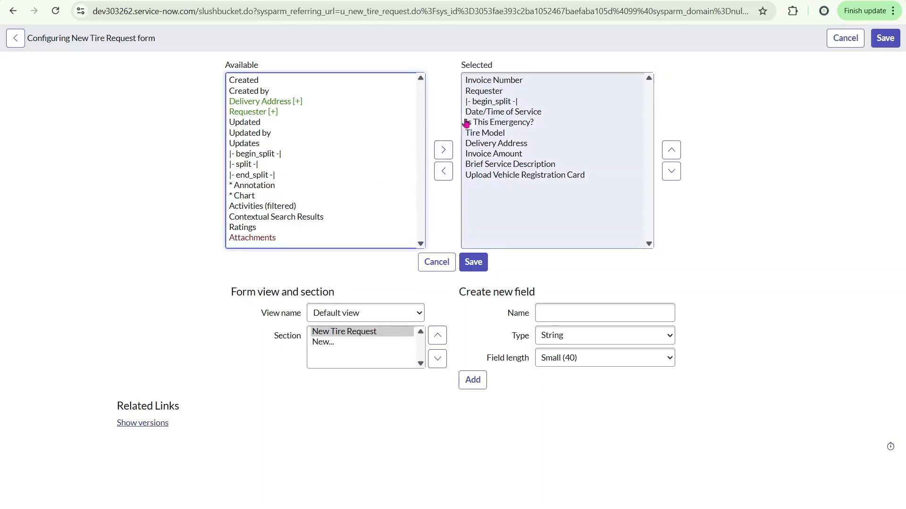
left_click(481, 101)
left_click(443, 172)
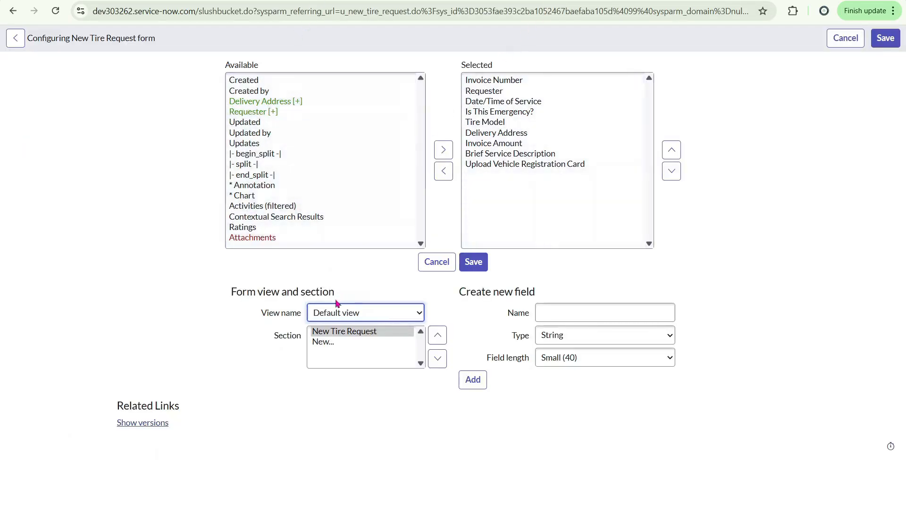
left_click(339, 314)
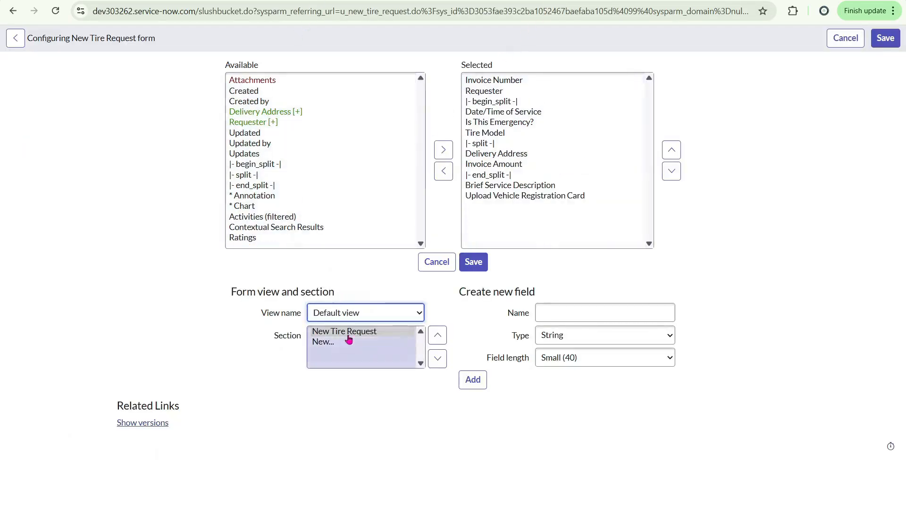
left_click(373, 332)
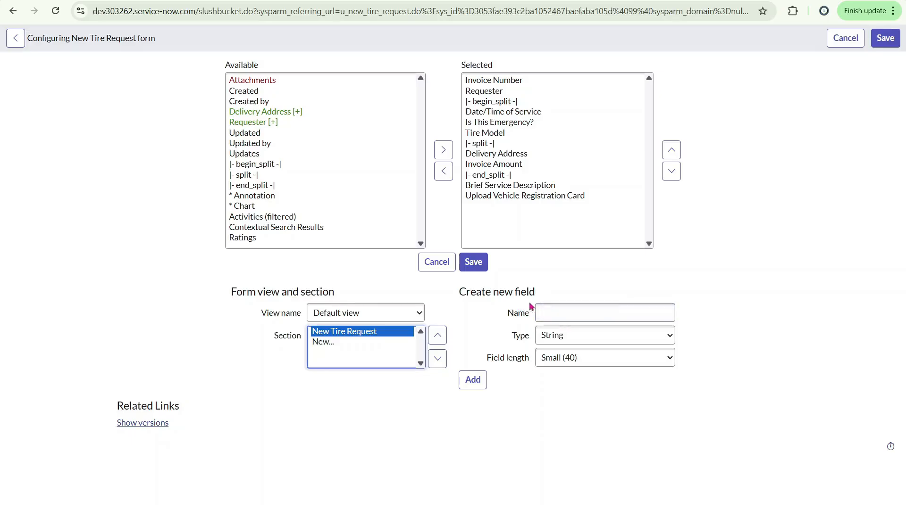
Create a String field named Demo Field with length Small (40) and add it to the form
left_click(557, 309)
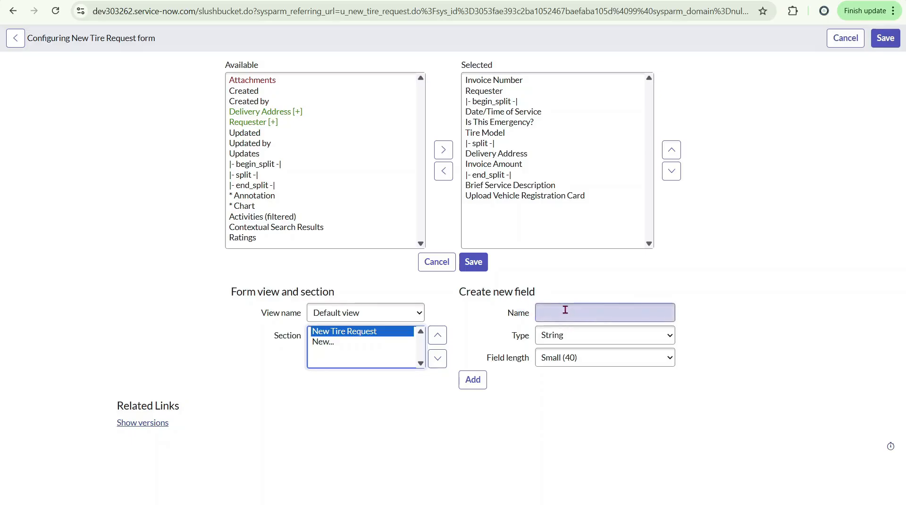
left_click(565, 310)
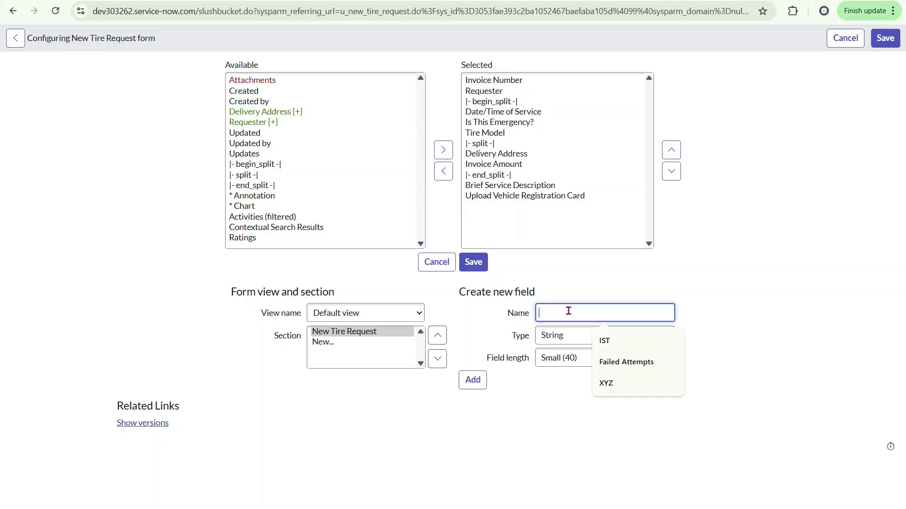
type("Demo Field")
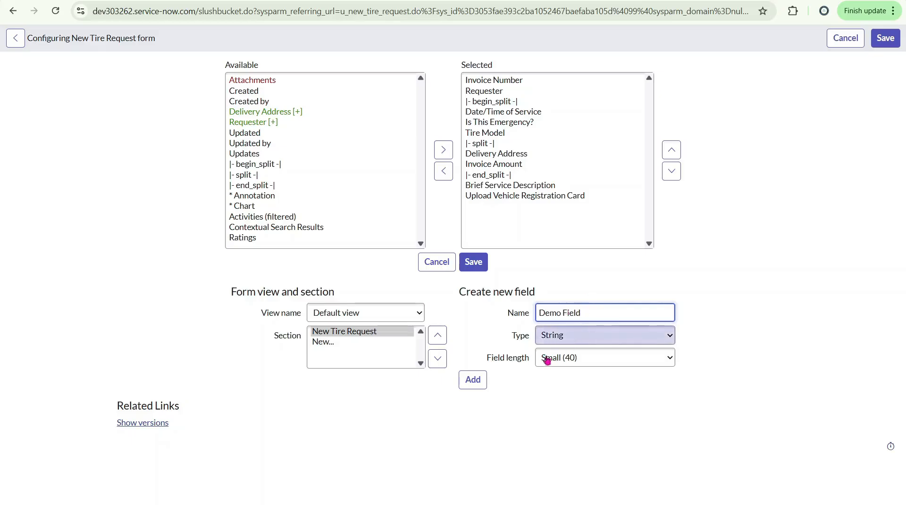
left_click(474, 380)
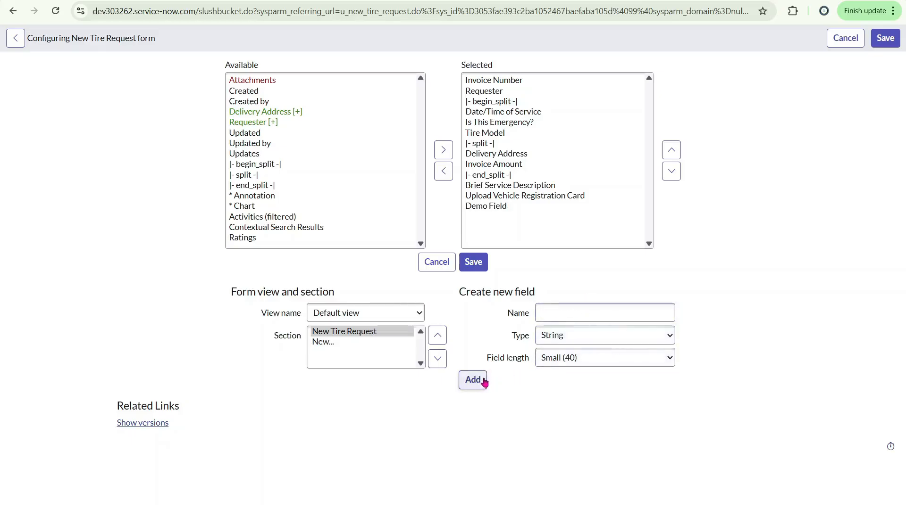
Move Demo Field directly below Invoice Amount, save the layout and reload the form
left_click(484, 208)
triple_click(671, 151)
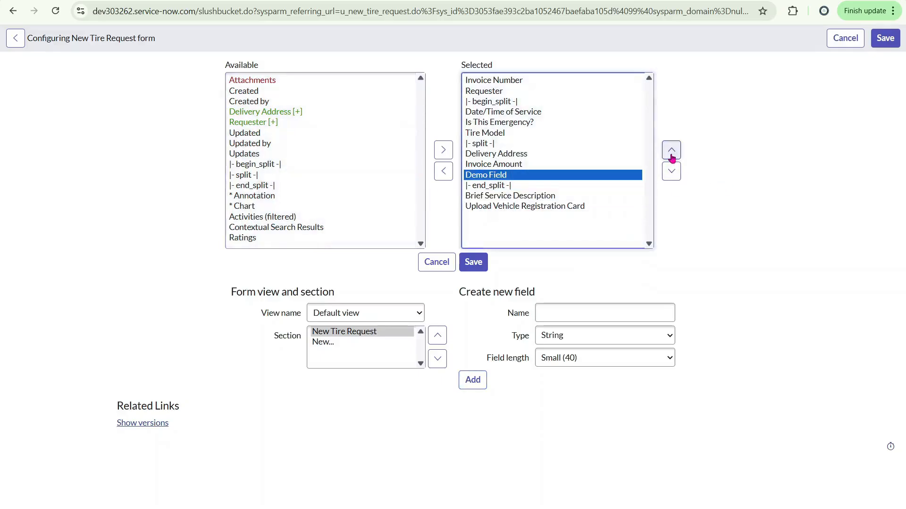
left_click(474, 262)
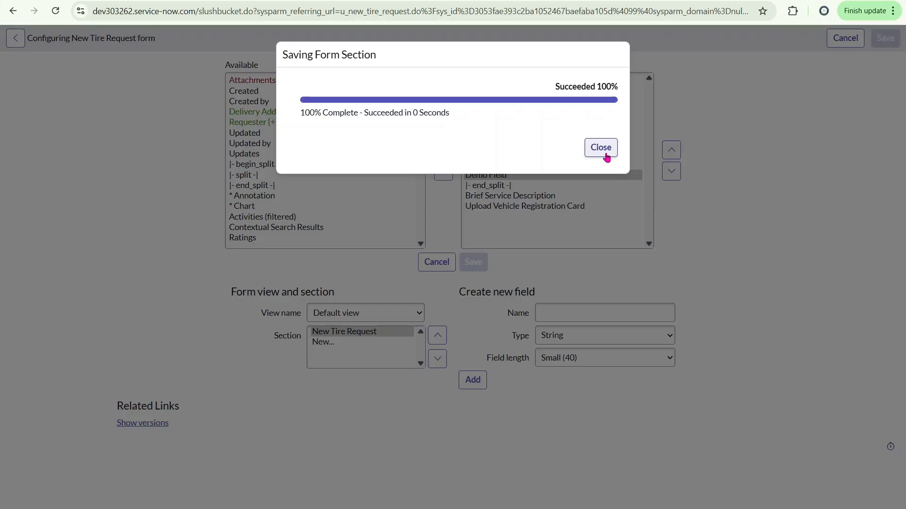
left_click(601, 148)
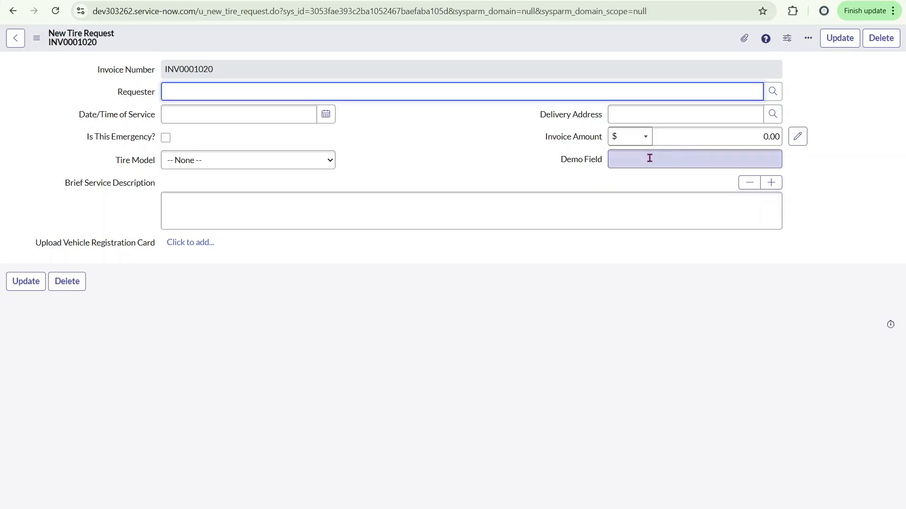
left_click(649, 158)
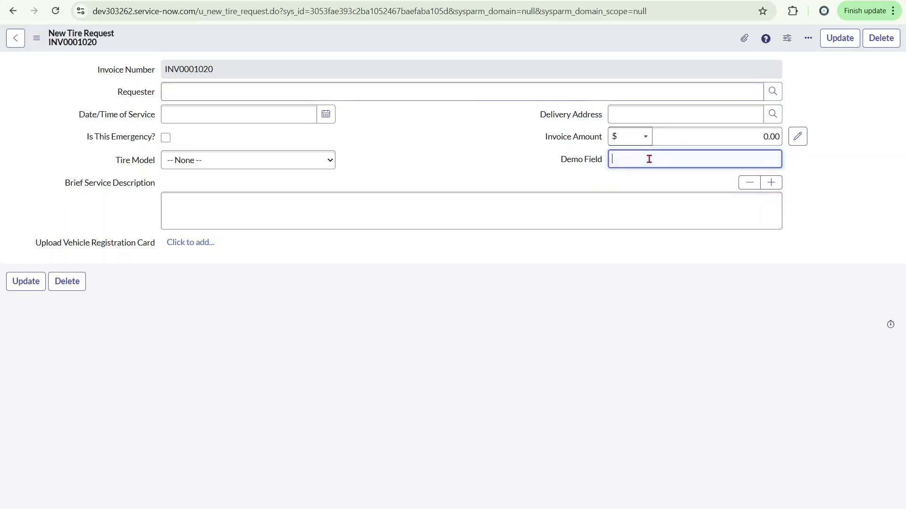
left_click(55, 12)
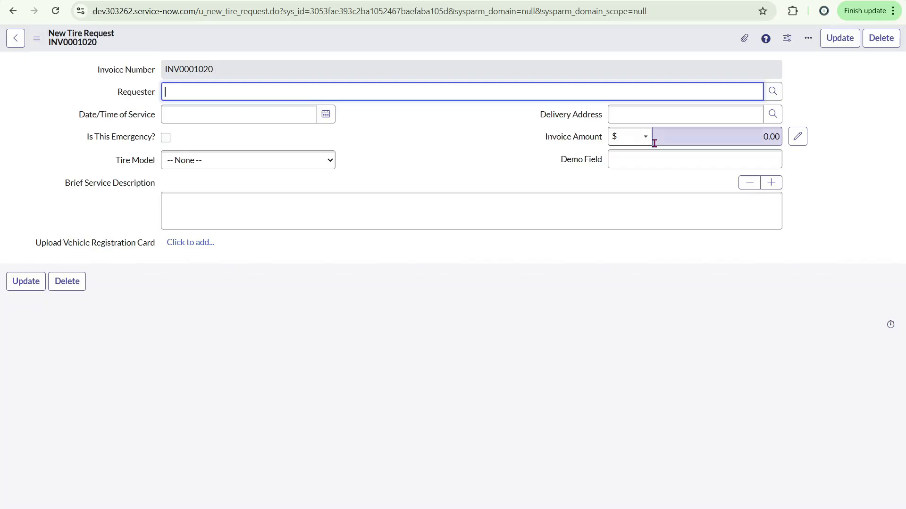
Reopen the form's layout configuration and remove the begin_split, split and end_split markers and Demo Field from the selected fields
right_click(441, 10)
right_click(399, 41)
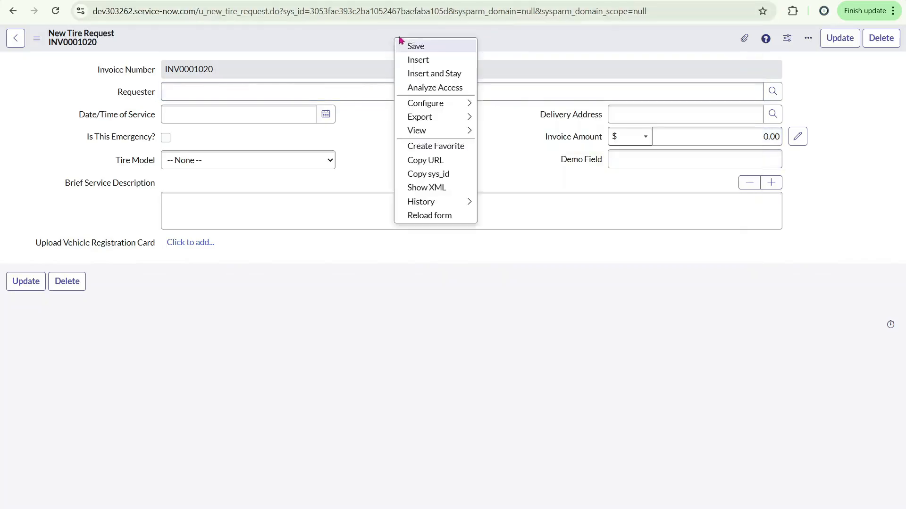
mouse_move(448, 105)
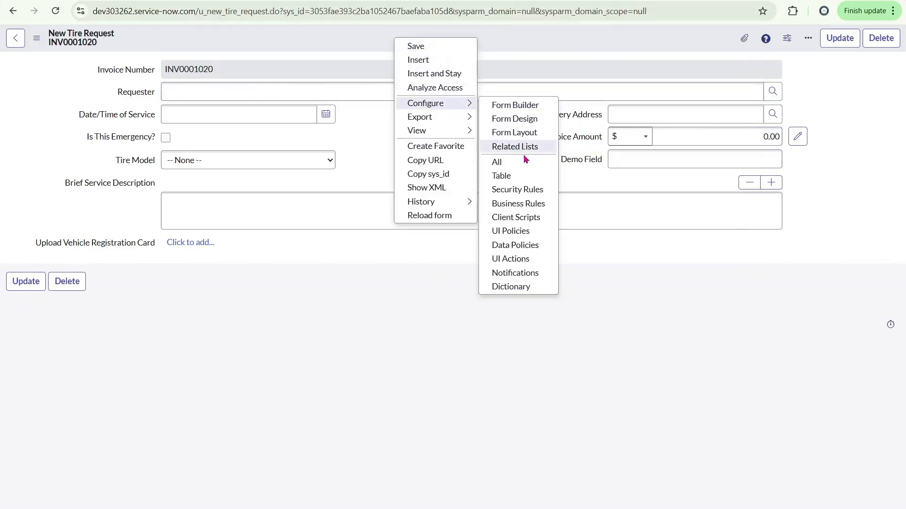
left_click(527, 134)
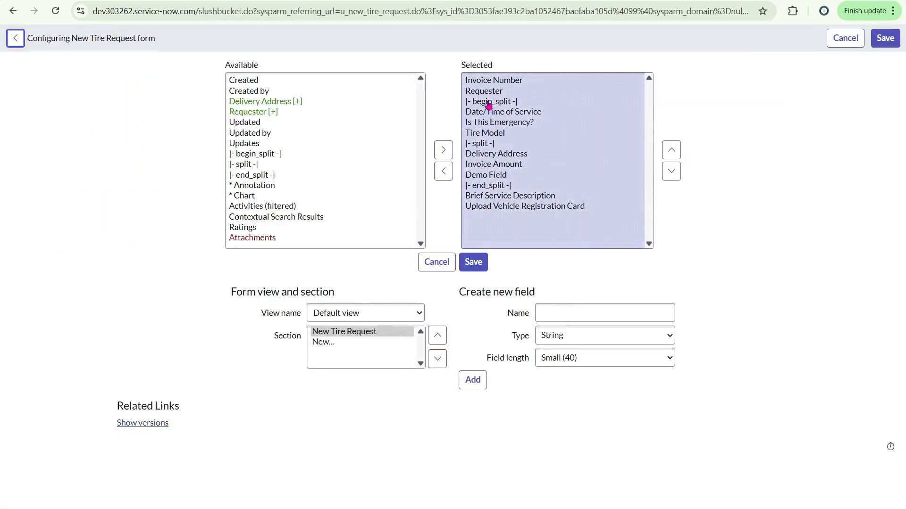
double_click(489, 102)
double_click(489, 134)
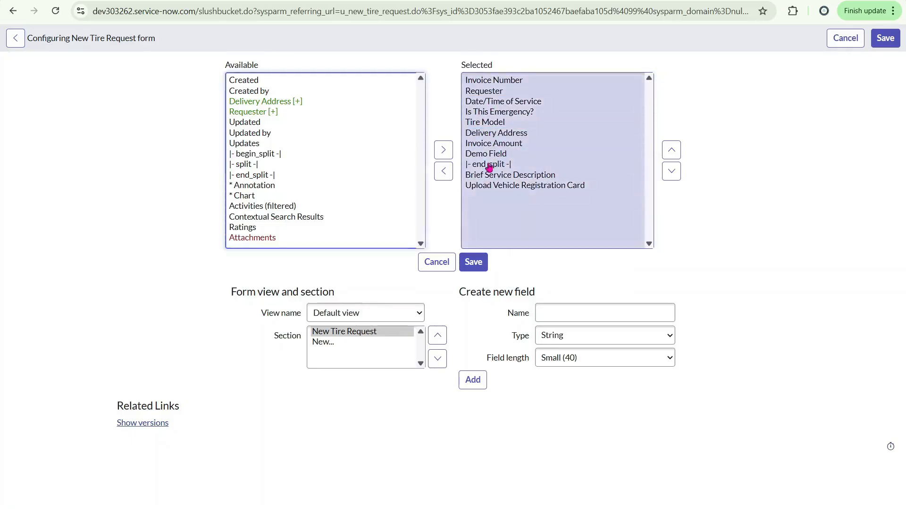
double_click(489, 164)
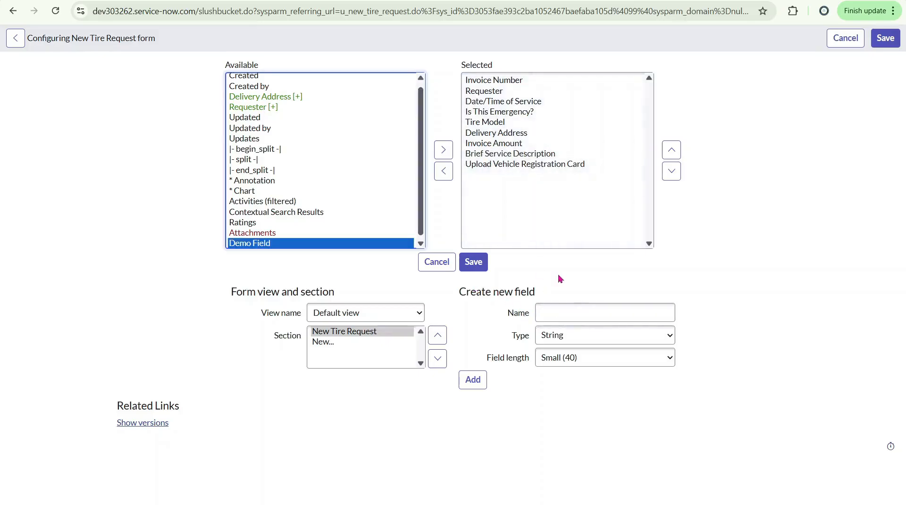
Fill in a new field named XYZ with type Choice, and save the form layout
left_click(561, 311)
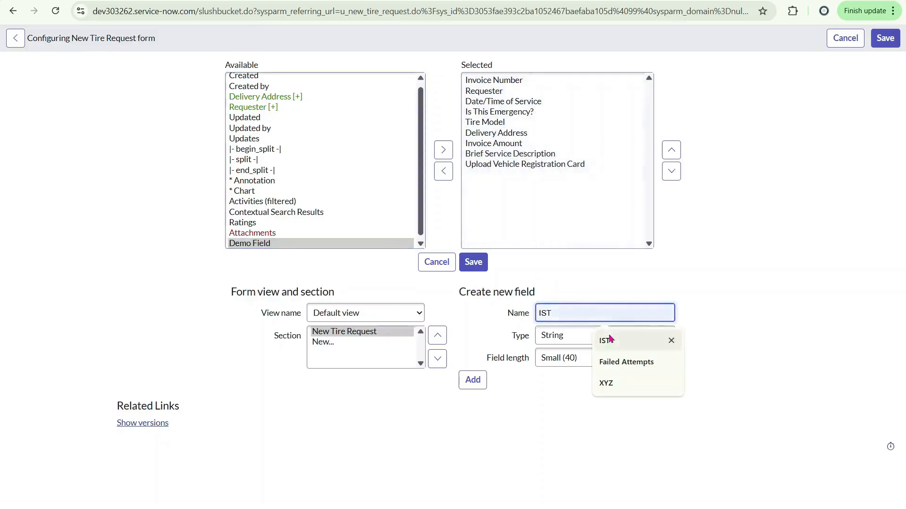
left_click(610, 381)
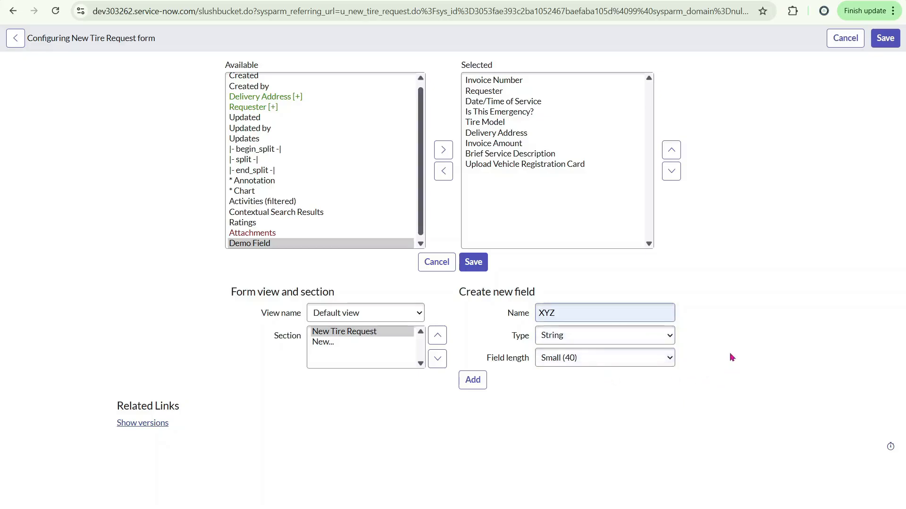
left_click(607, 341)
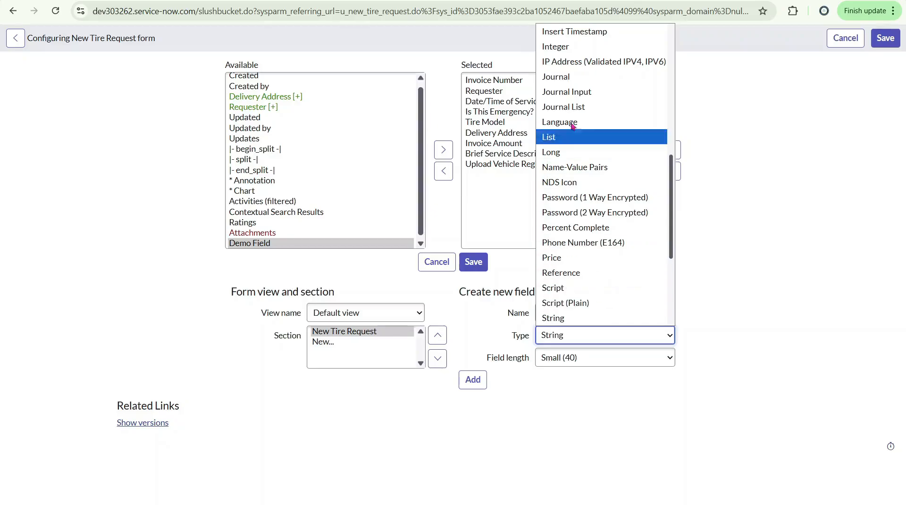
scroll(577, 108, "up", 5)
scroll(577, 107, "up", 3)
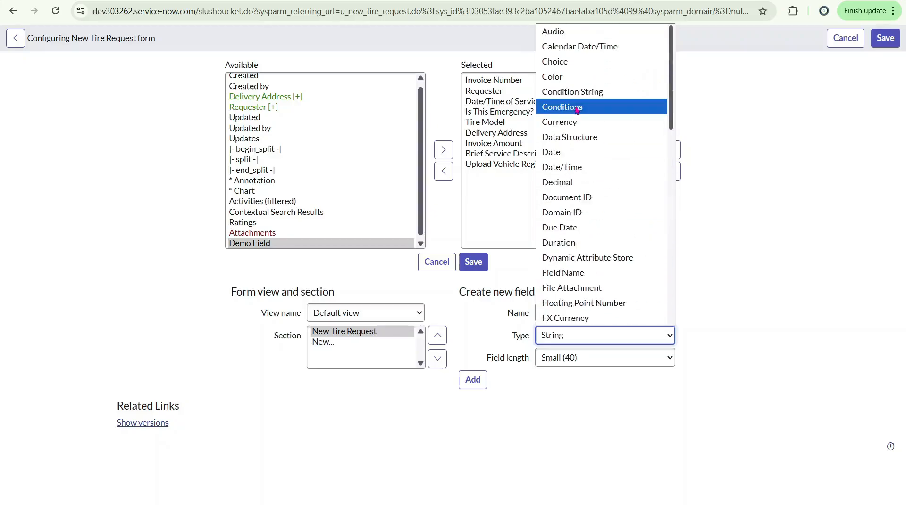
left_click(578, 65)
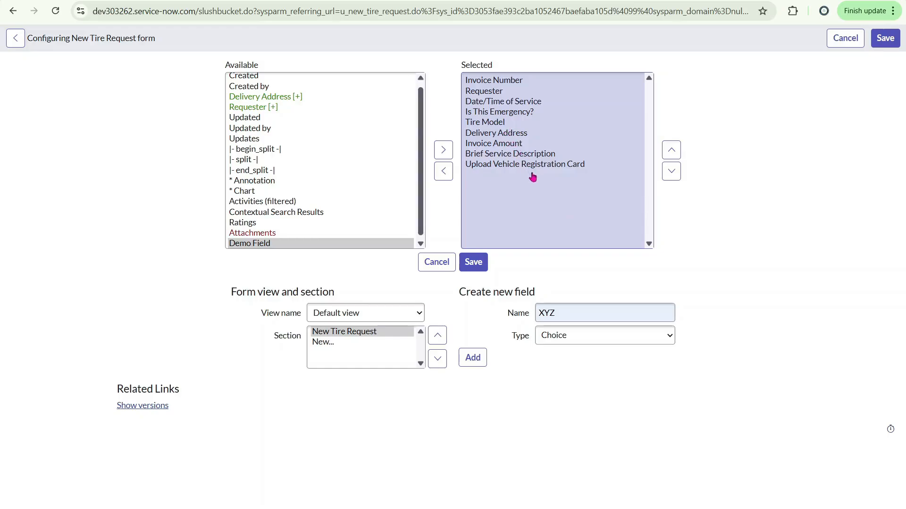
left_click(473, 262)
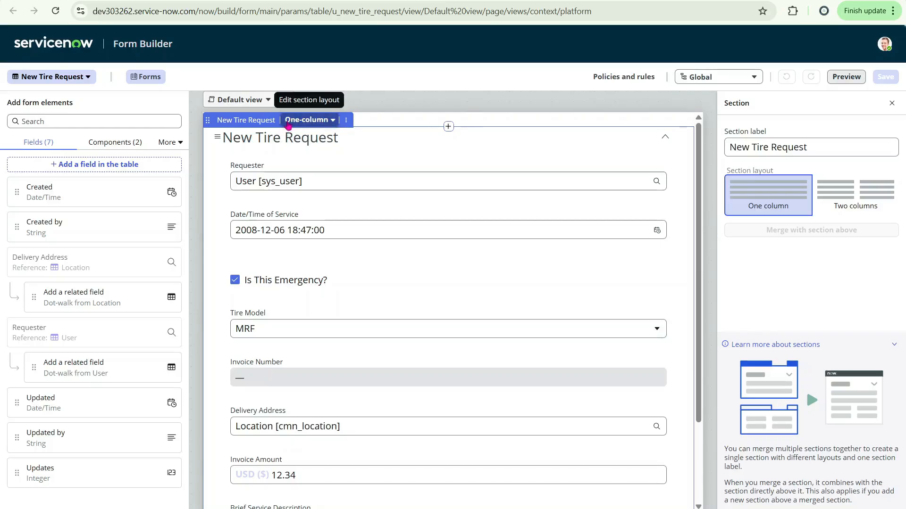
Try the two-column layout on the New Tire Request section in Form Builder, and close Form Builder without saving
left_click(289, 122)
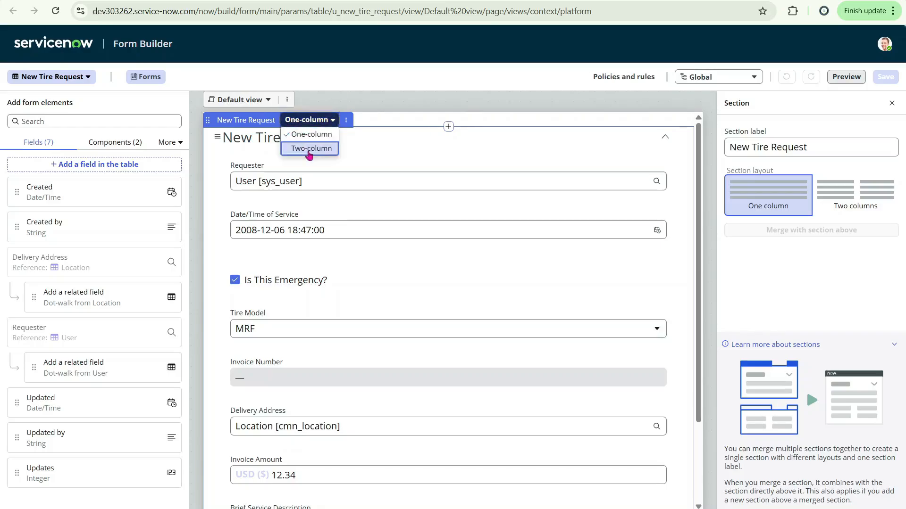
left_click(309, 149)
mouse_move(348, 336)
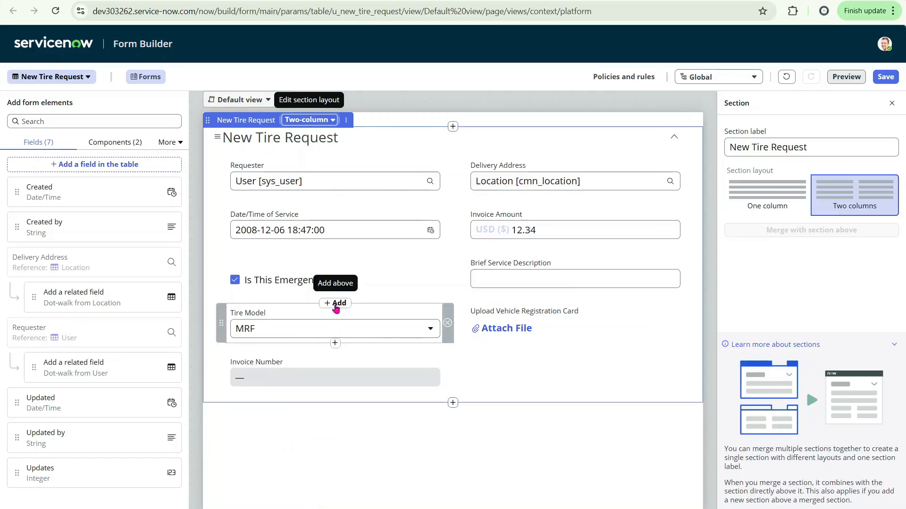
mouse_move(495, 339)
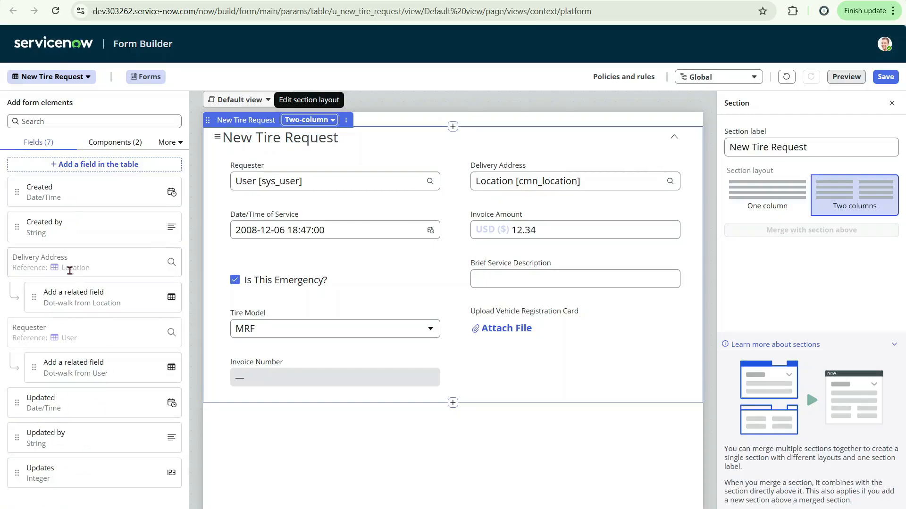
left_click(69, 270)
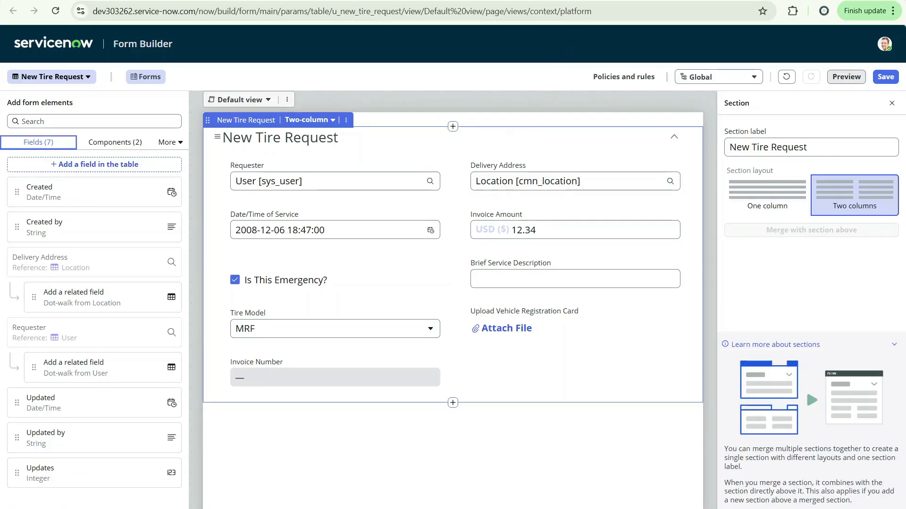
key("ctrl+w")
Switch to Form Design for New Tire Request, declining the Form Builder offer, and browse the available field types
left_click(509, 87)
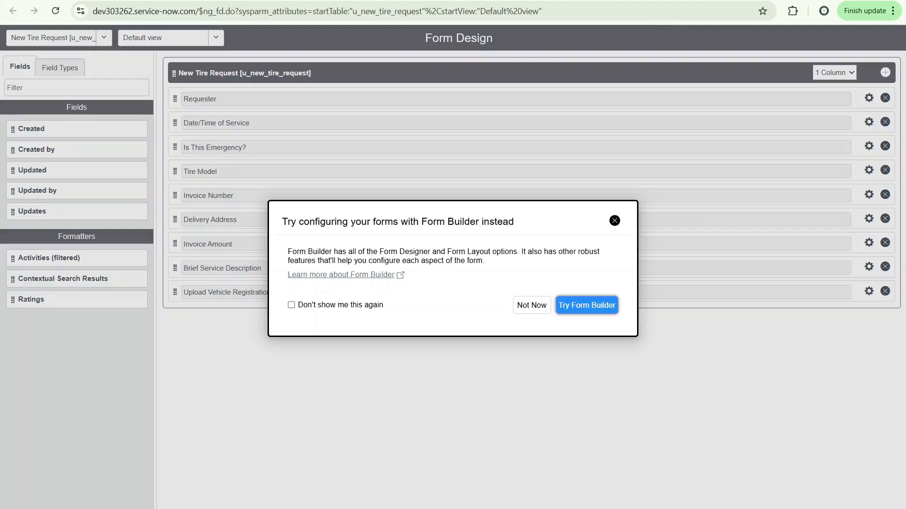
left_click(529, 307)
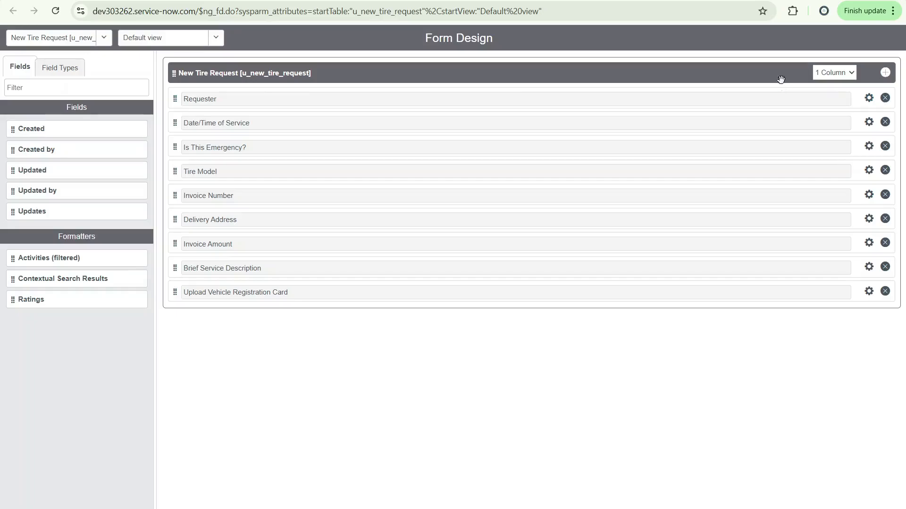
left_click(69, 73)
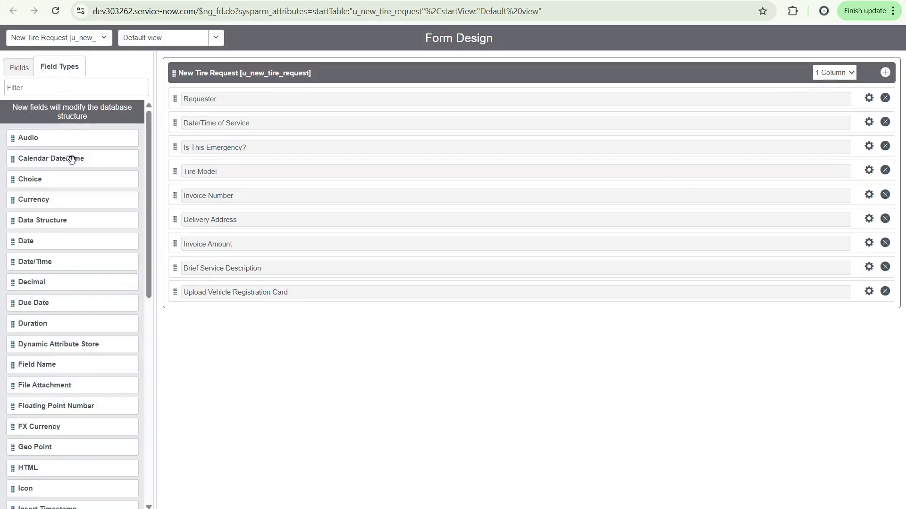
scroll(69, 174, "down", 10)
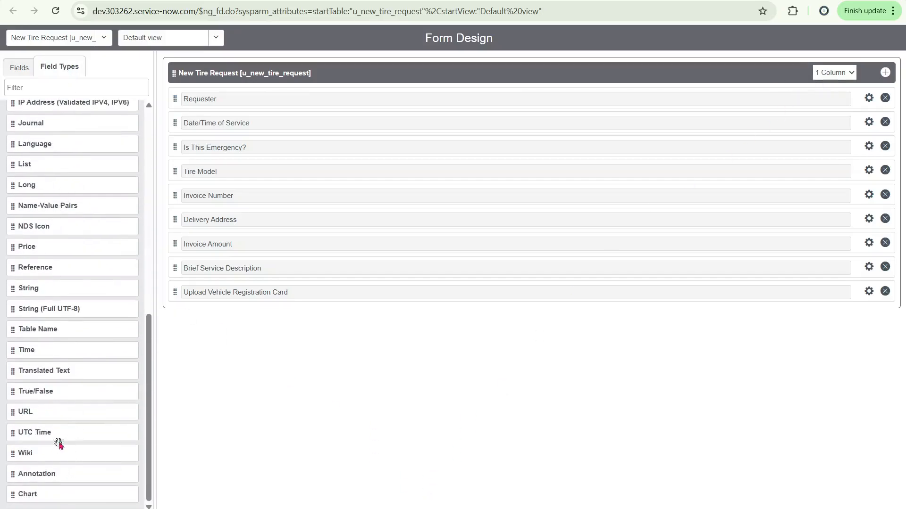
scroll(58, 443, "up", 6)
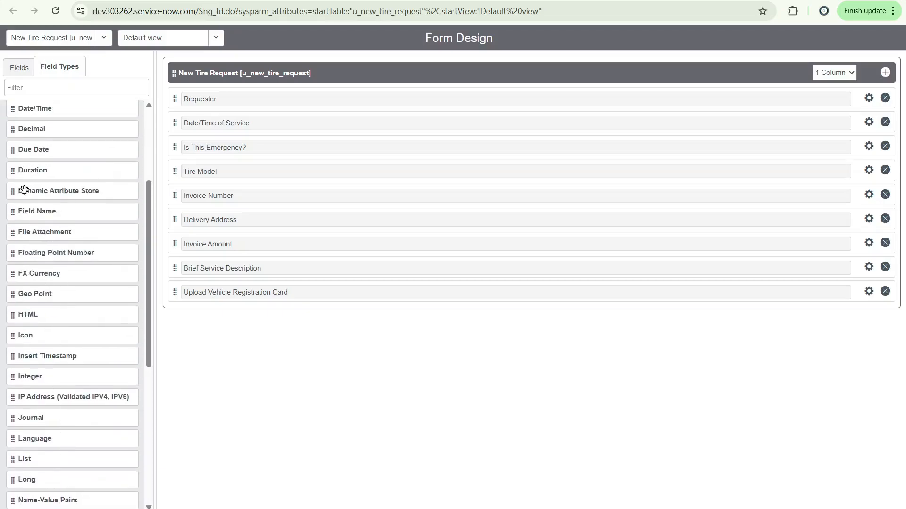
scroll(22, 190, "up", 4)
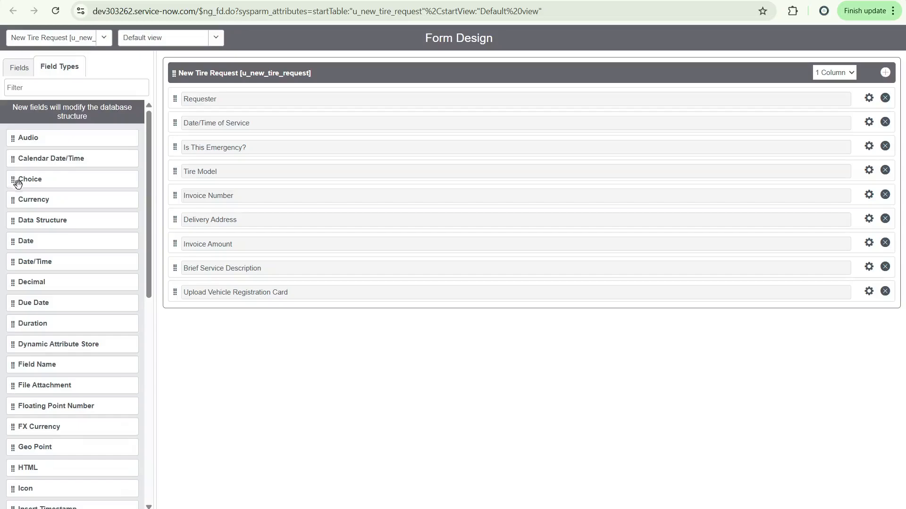
Try adding a Choice field below Upload Vehicle Registration Card, reviewing its properties and choices before removing it from the form
left_click_drag(14, 182, 188, 317)
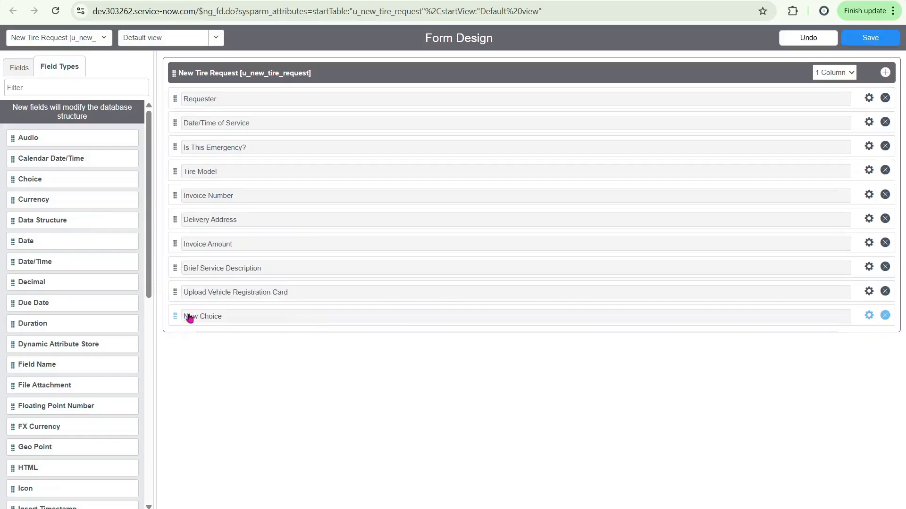
left_click(870, 316)
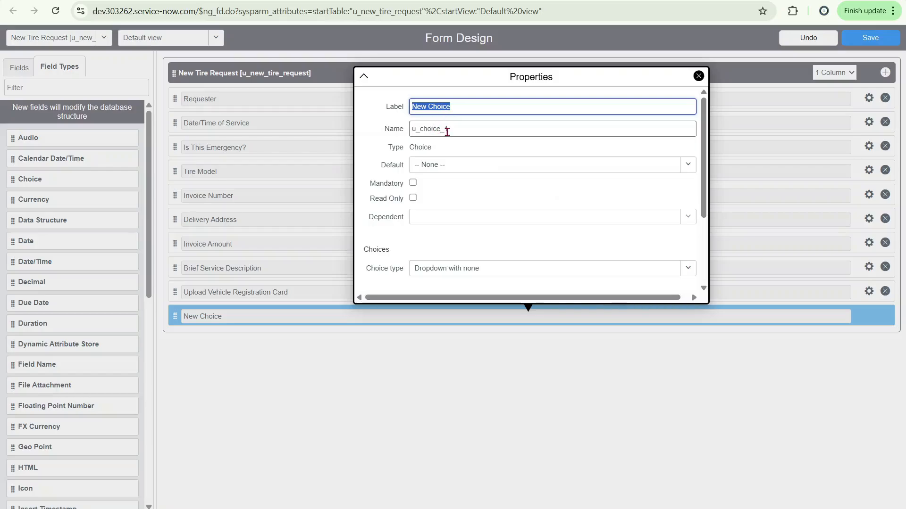
left_click(437, 165)
scroll(438, 245, "down", 2)
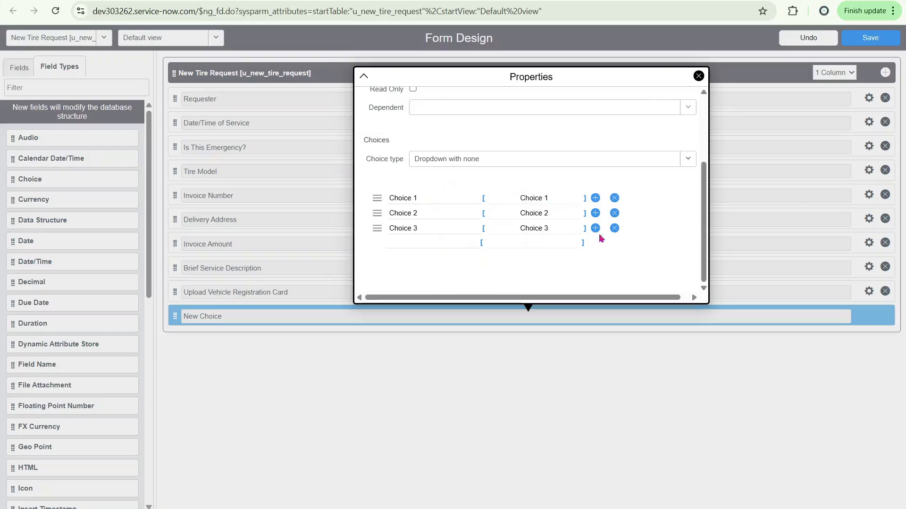
scroll(688, 111, "up", 2)
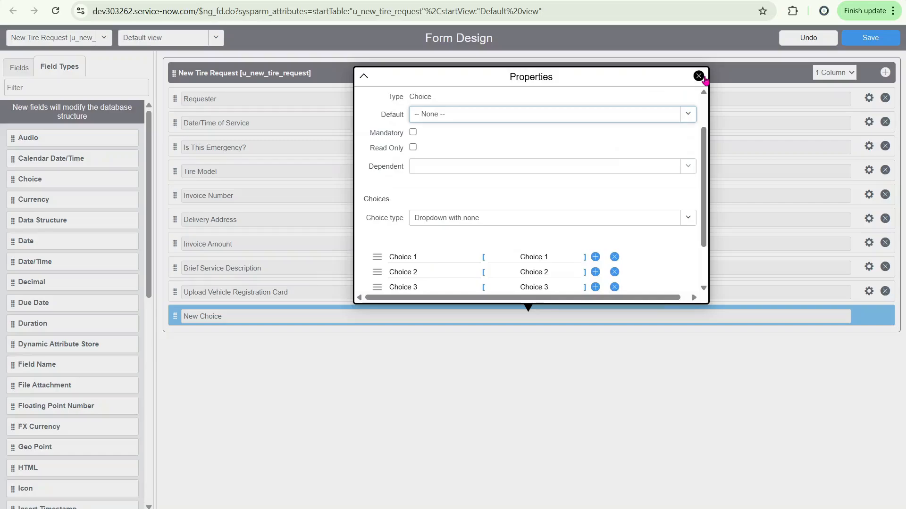
left_click(698, 75)
left_click_drag(182, 317, 56, 317)
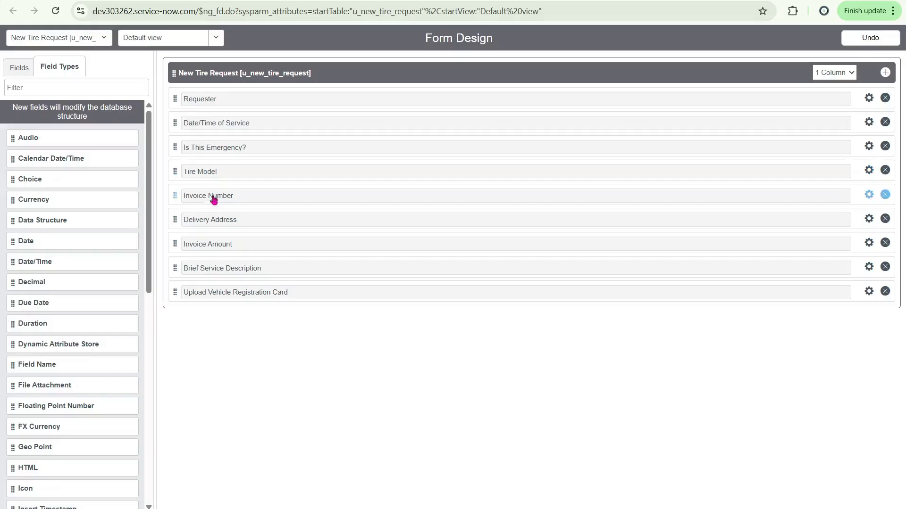
Examine the Tire Model field's properties, including its list of choices and choice type options, keeping Dropdown with none
left_click(869, 170)
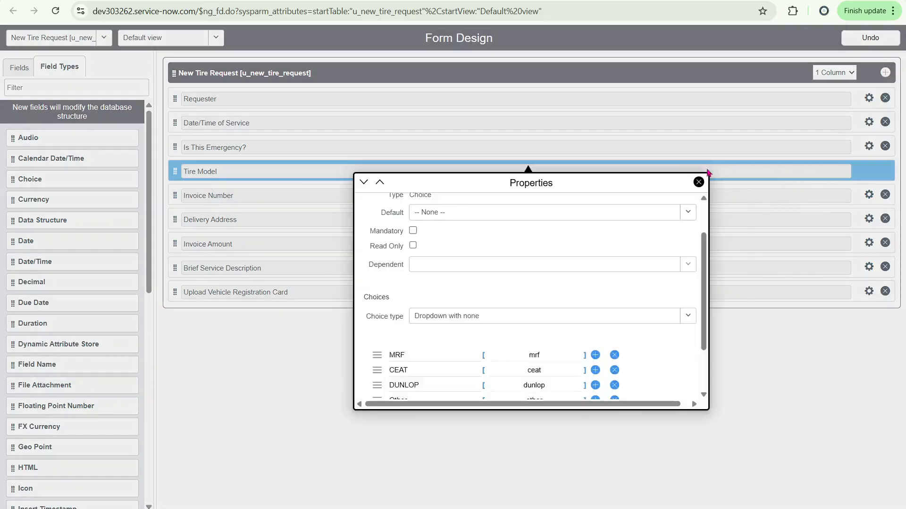
scroll(476, 252, "down", 1)
scroll(444, 228, "up", 1)
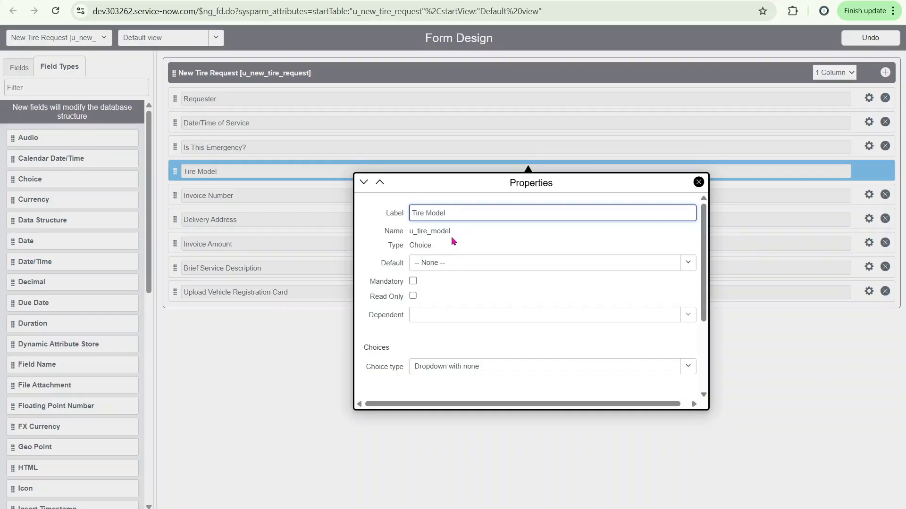
scroll(451, 237, "down", 2)
scroll(421, 326, "up", 1)
scroll(421, 326, "down", 1)
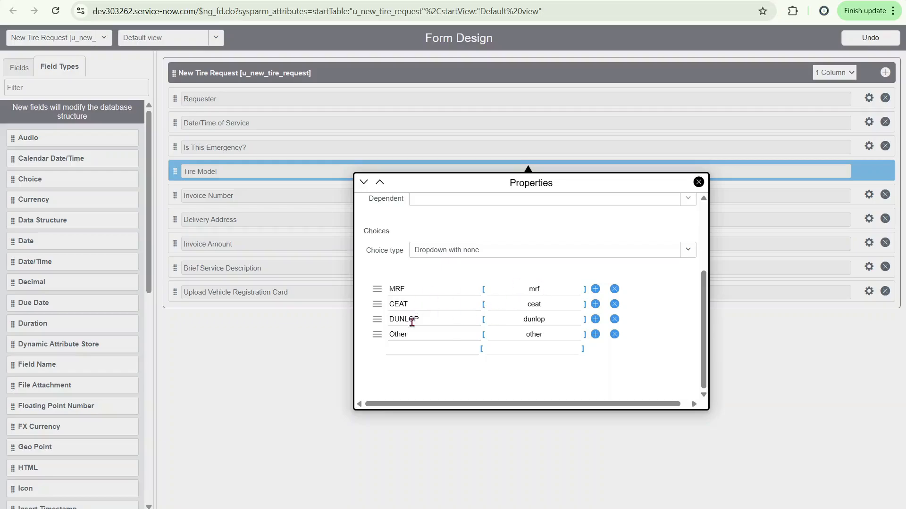
left_click(404, 347)
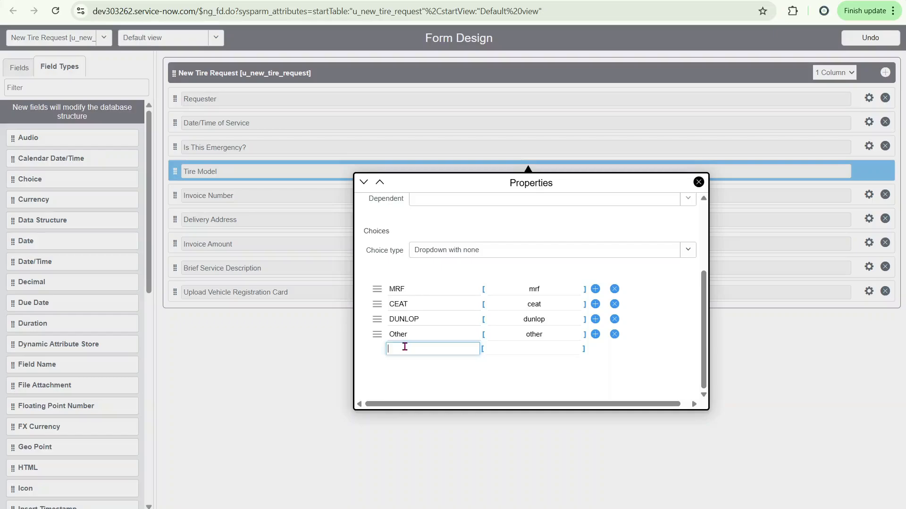
scroll(406, 340, "up", 1)
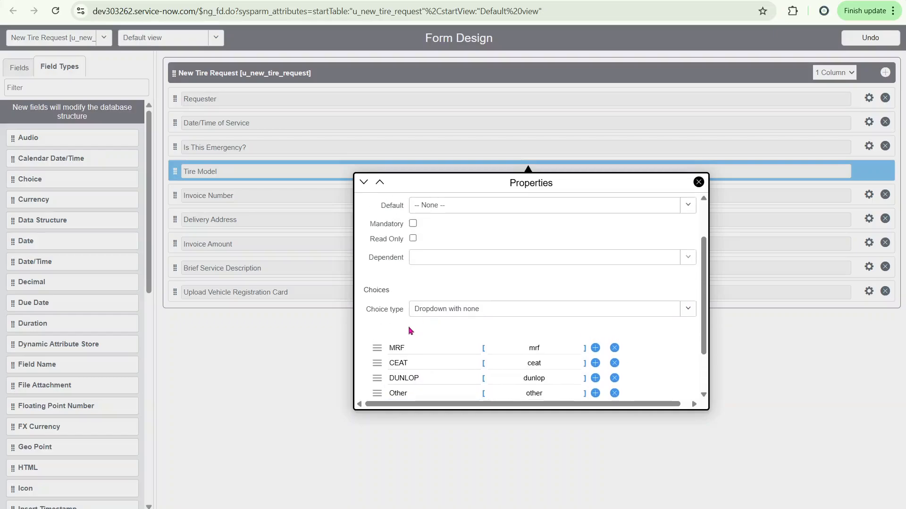
left_click(492, 315)
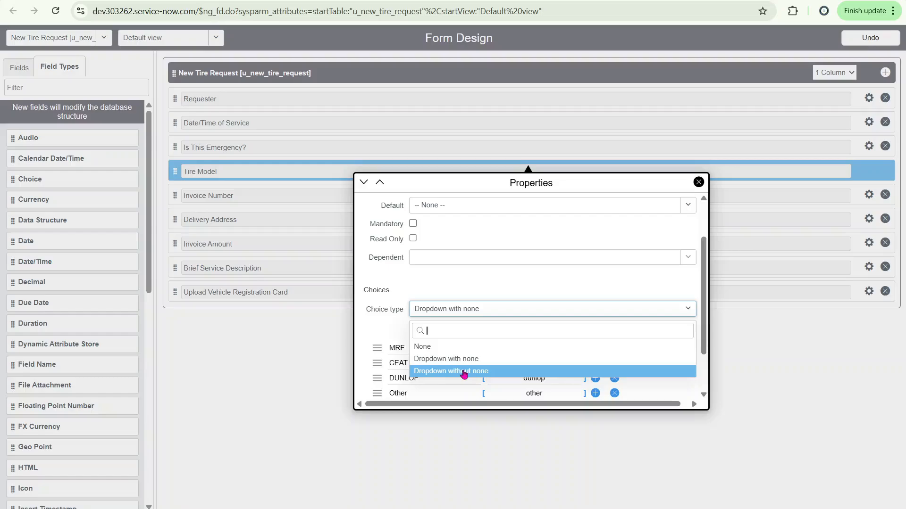
left_click(433, 361)
scroll(407, 319, "up", 2)
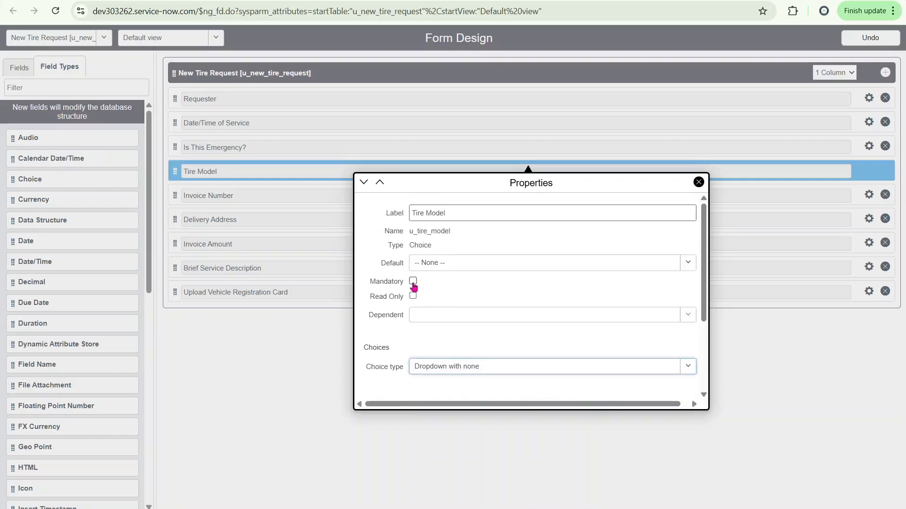
left_click(700, 185)
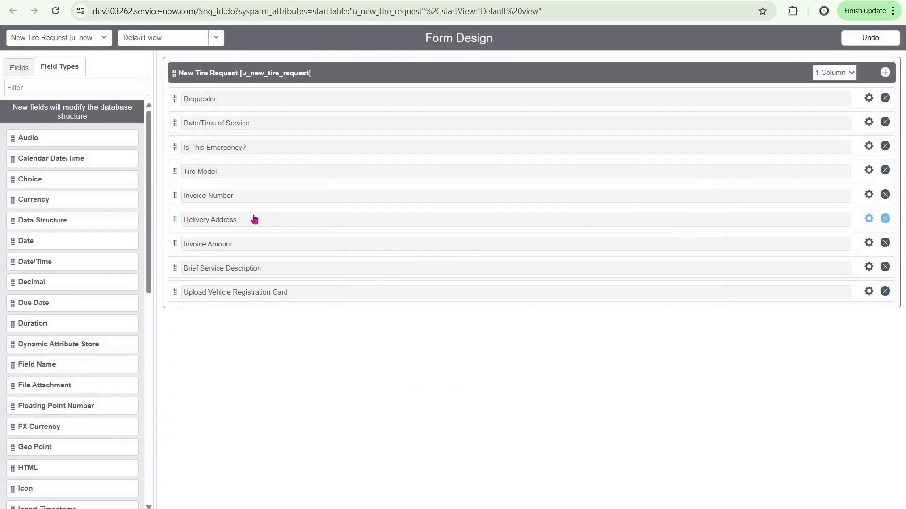
Arrange the New Tire Request section in 2 columns with Invoice Number first and Date/Time of Service and Is This Emergency? in the second column
left_click_drag(175, 195, 180, 113)
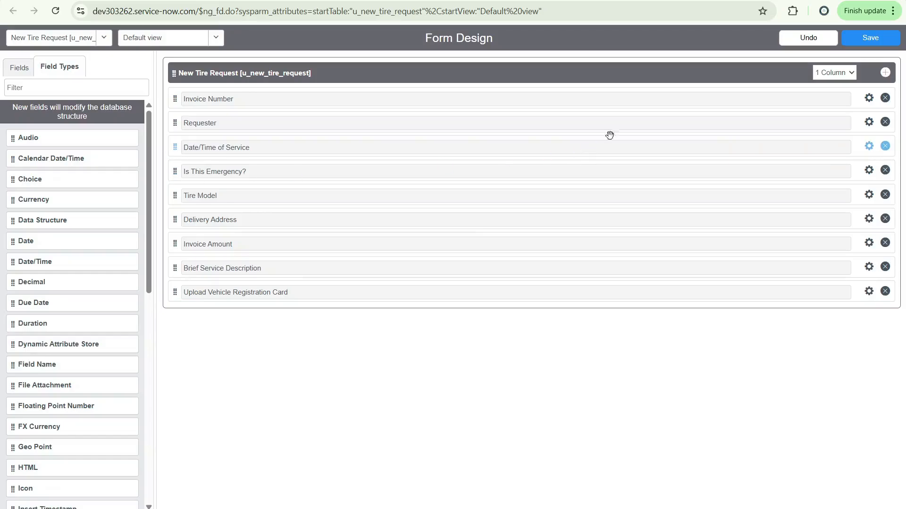
left_click(856, 68)
left_click(836, 102)
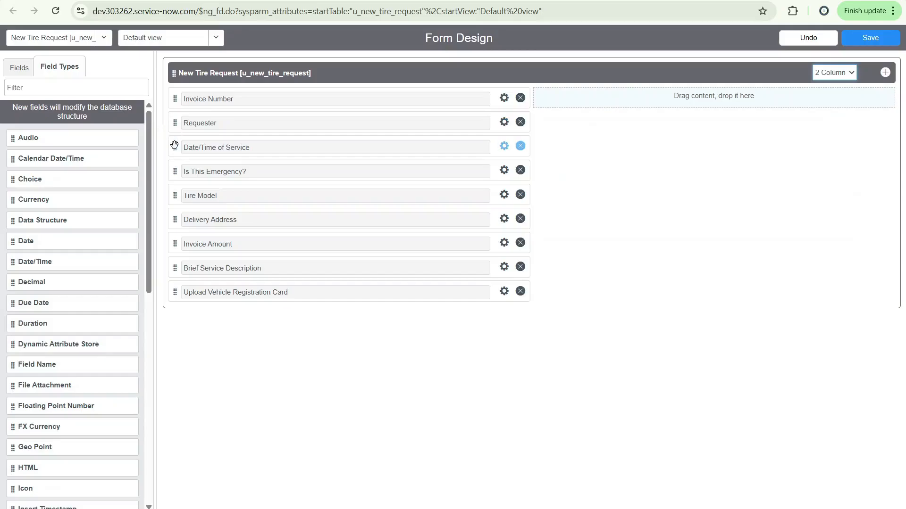
left_click_drag(175, 150, 539, 102)
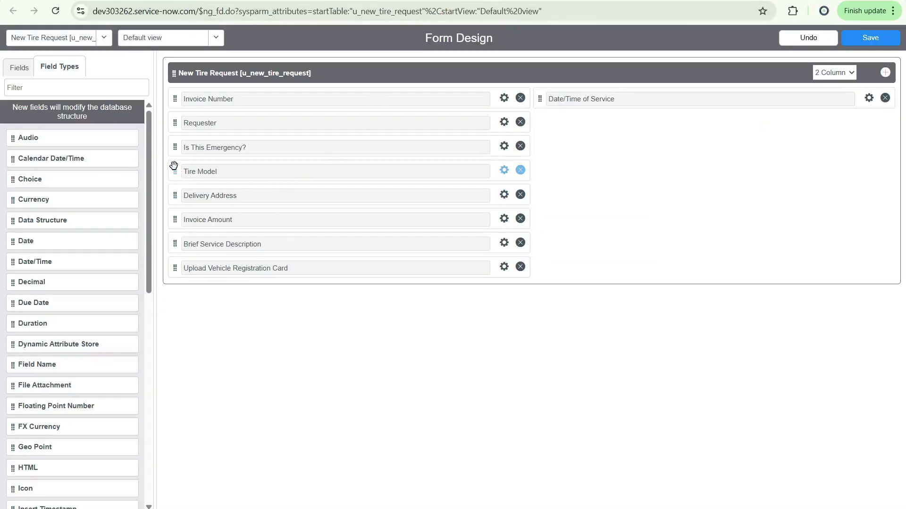
left_click_drag(179, 147, 542, 122)
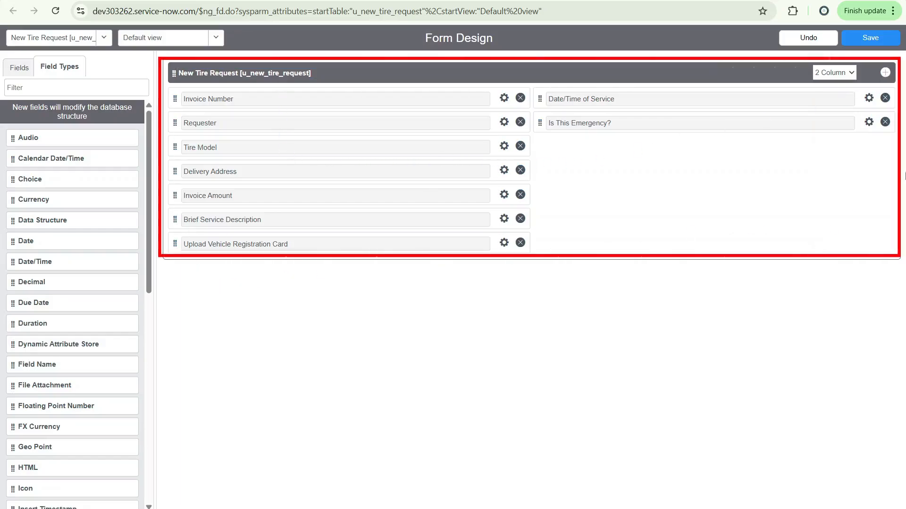
Add a section named Invoice Information below the New Tire Request section
left_click(885, 73)
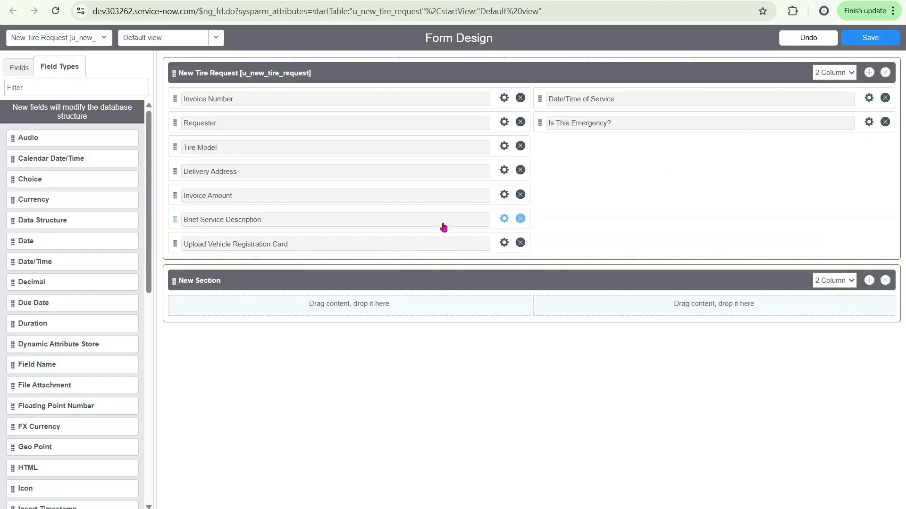
left_click(239, 281)
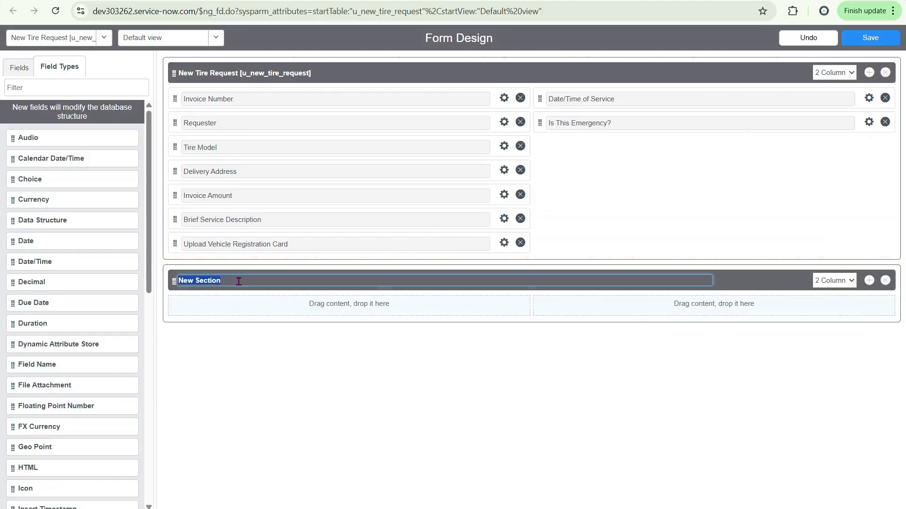
type("Invoice")
key("Return")
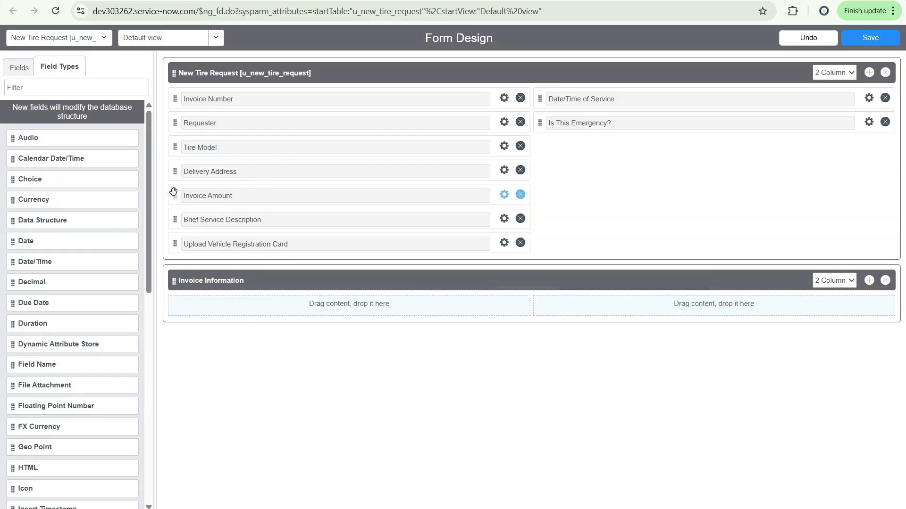
Move the Invoice Amount field into the Invoice Information section and set that section to 1 Column
left_click_drag(173, 192, 179, 283)
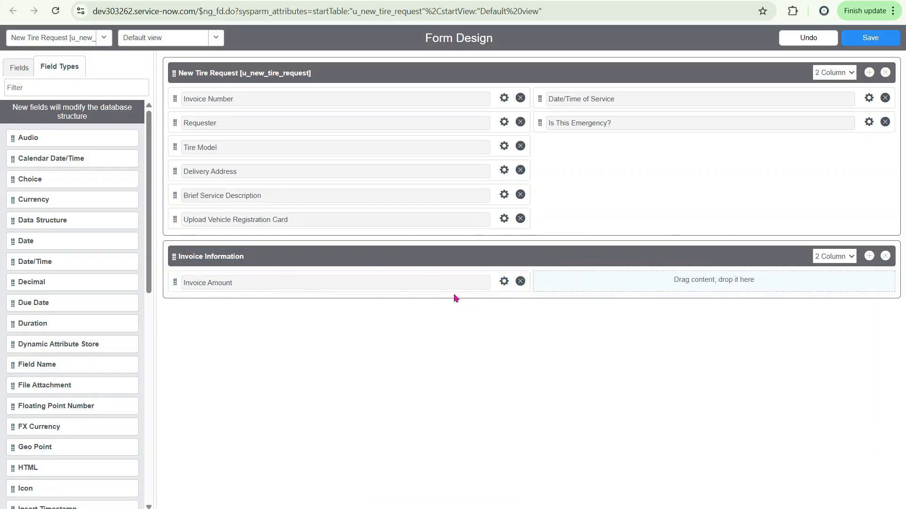
left_click(834, 256)
left_click(831, 269)
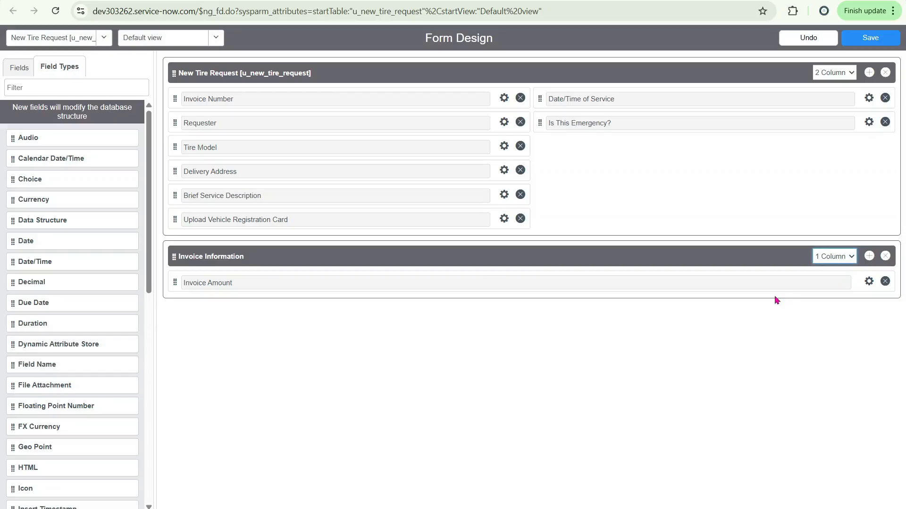
left_click(834, 257)
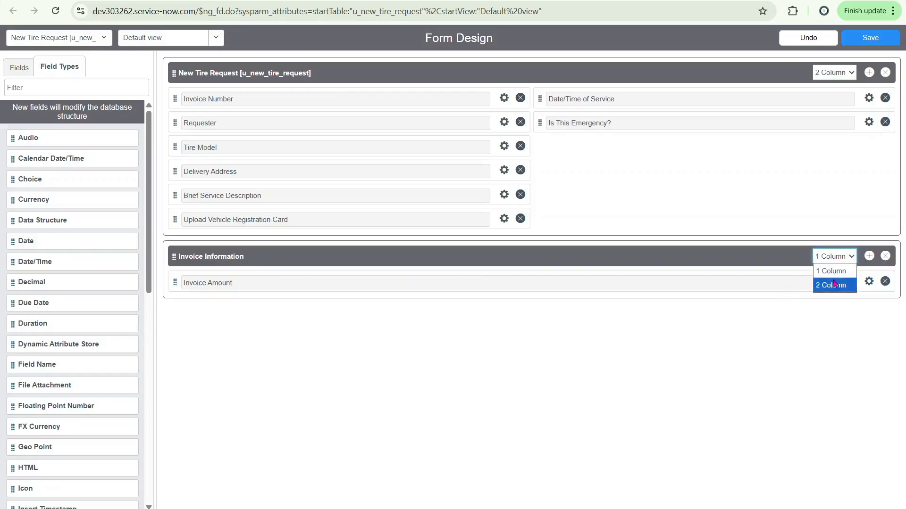
left_click(430, 354)
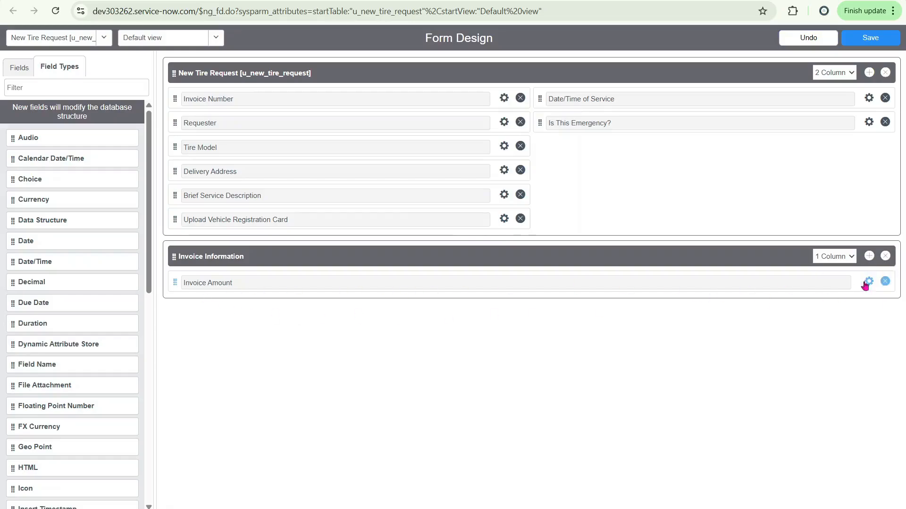
Add a section named Requester Information below the Invoice Information section
left_click(869, 256)
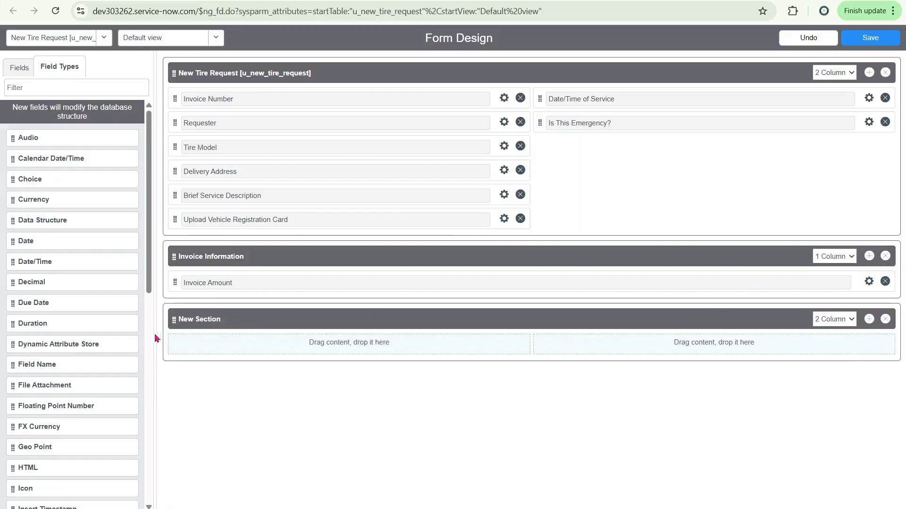
double_click(228, 319)
triple_click(228, 319)
type("Requester")
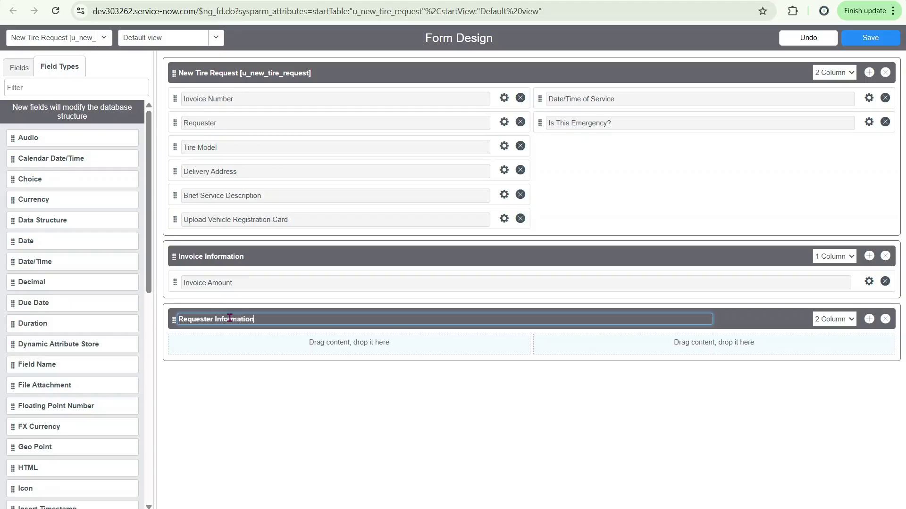
left_click(269, 402)
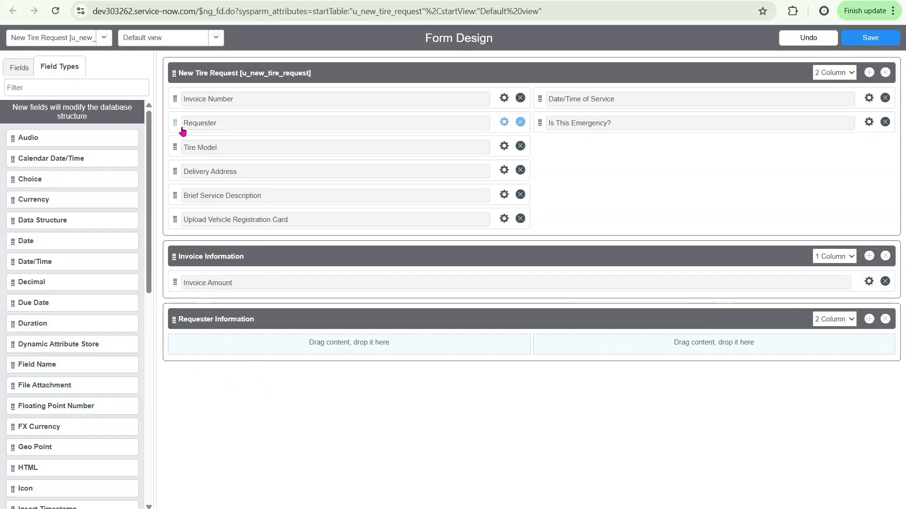
Place Requester and Delivery Address side by side in Requester Information and move that section above Invoice Information
left_click_drag(175, 123, 176, 320)
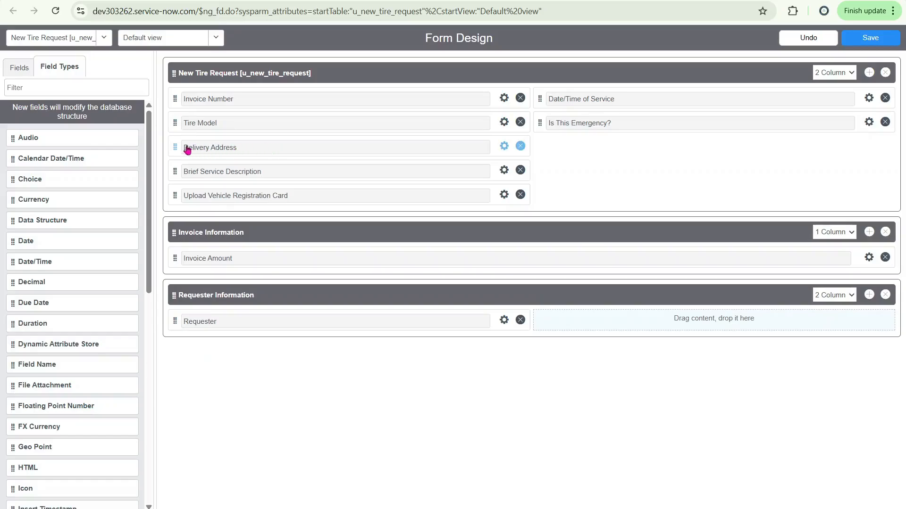
left_click_drag(175, 147, 548, 297)
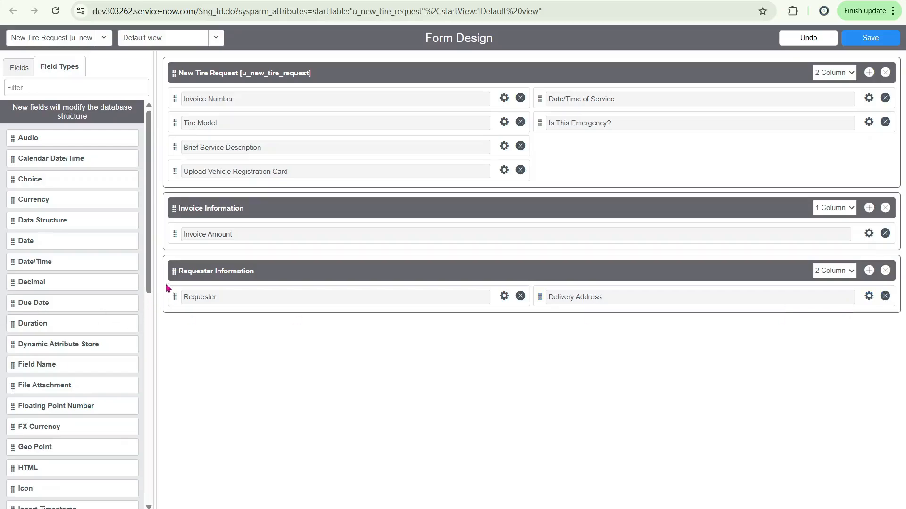
left_click_drag(170, 268, 167, 219)
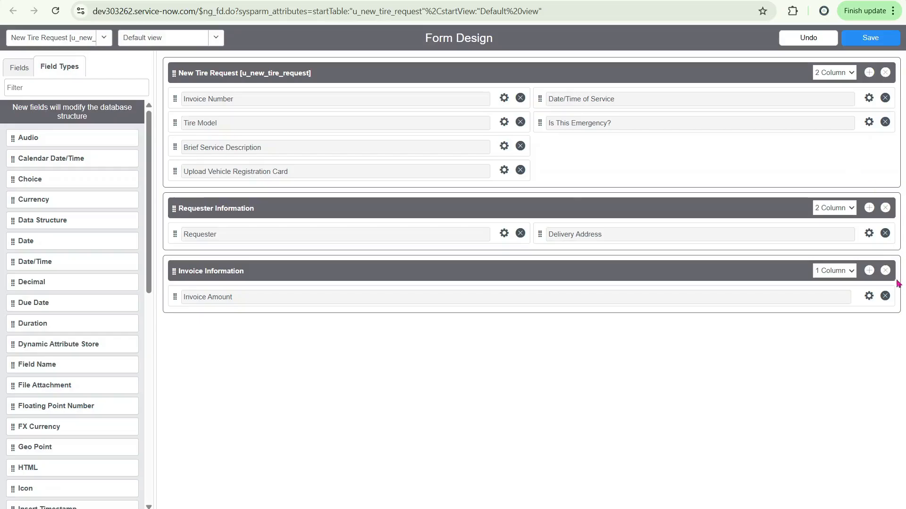
Try removing the Invoice Information section from the form and undo the removal
left_click(885, 272)
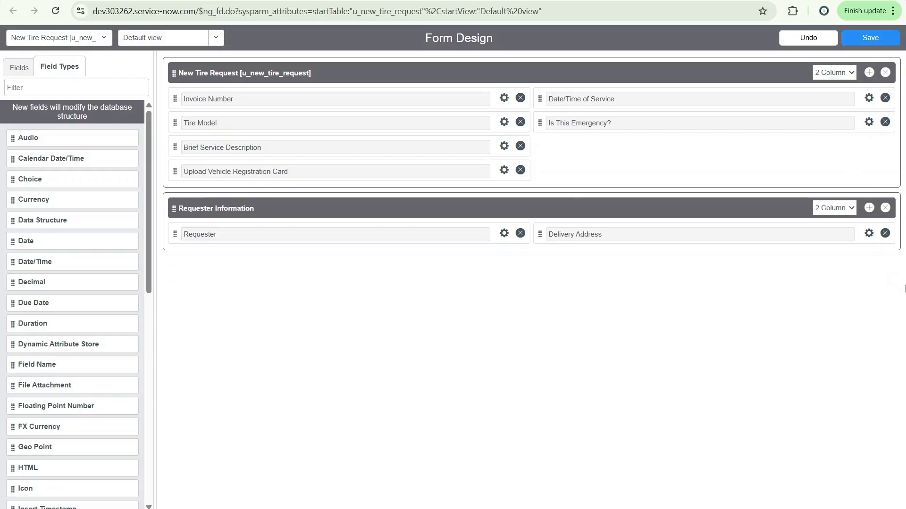
left_click(805, 38)
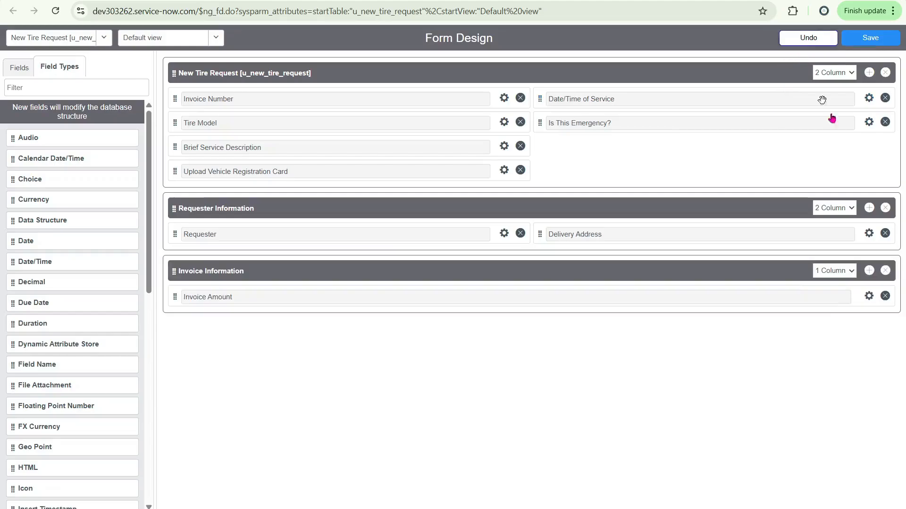
Add a 1 Column section below Invoice Information holding the Brief Service Description field, and save the form design
left_click(869, 272)
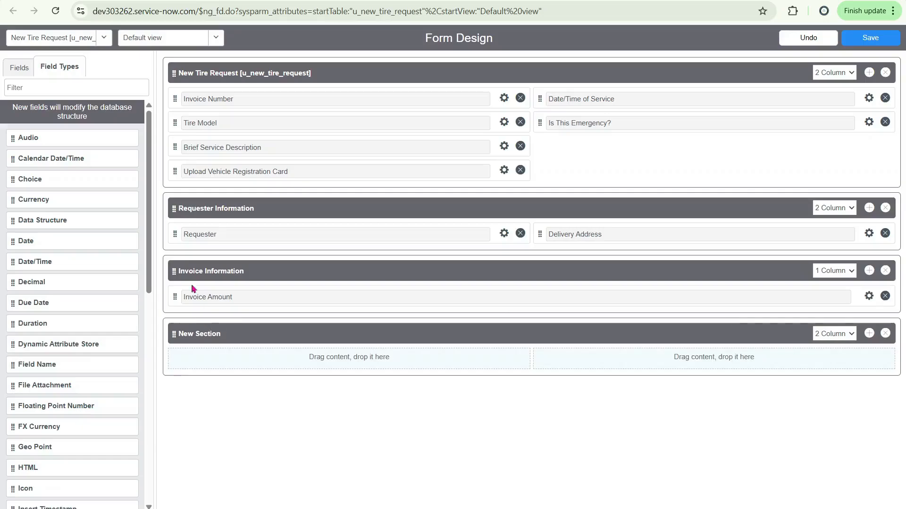
left_click_drag(173, 149, 179, 341)
left_click(834, 309)
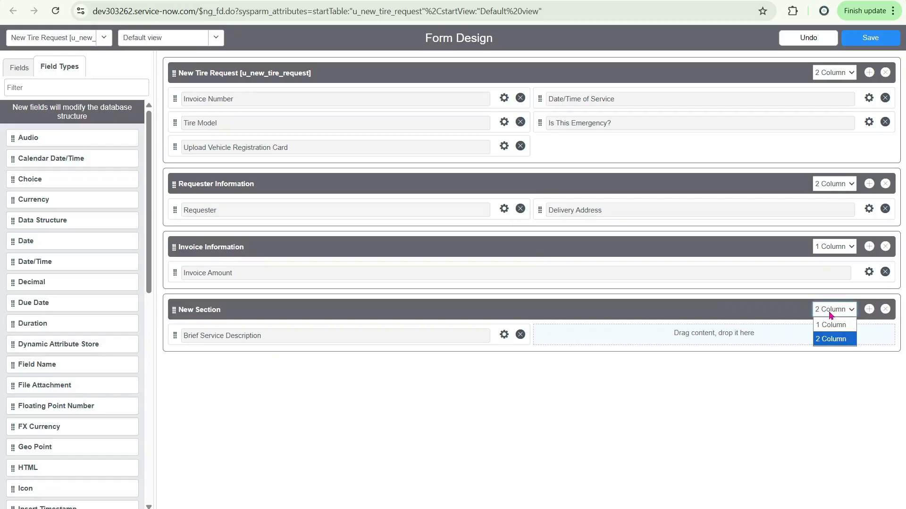
left_click(830, 324)
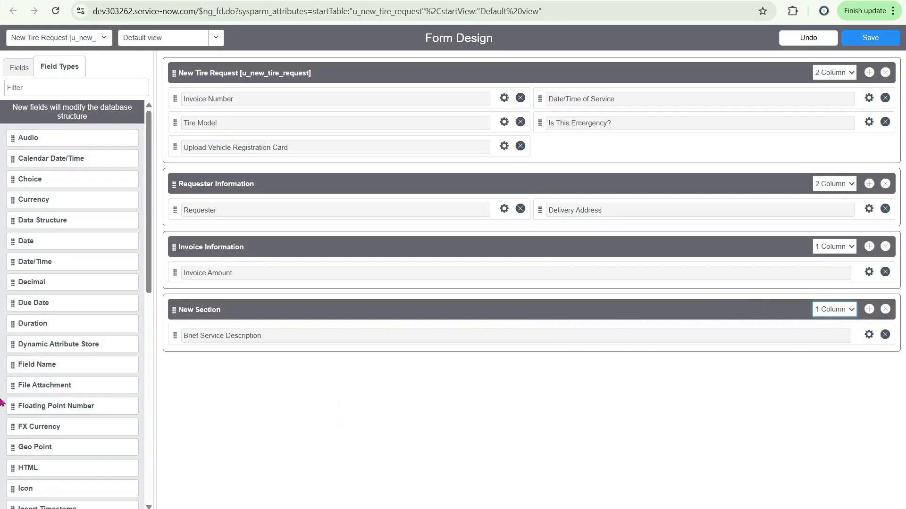
left_click(870, 41)
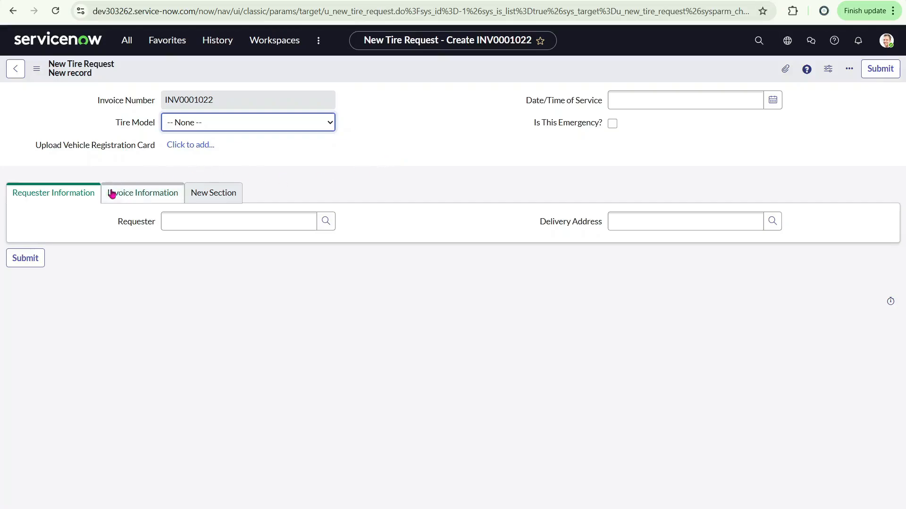
Review the Requester Information, Invoice Information and New Section sections on the new record form, including the Requester and Delivery Address lookups
left_click(167, 223)
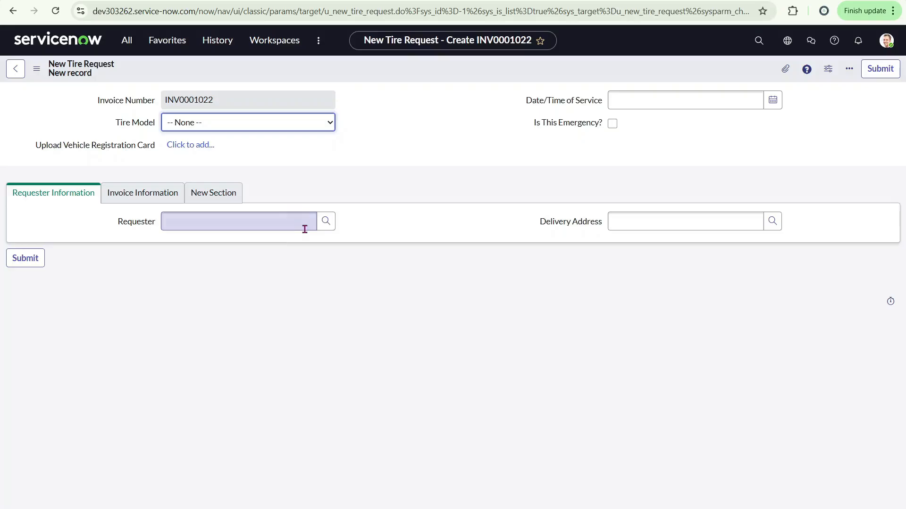
left_click(326, 222)
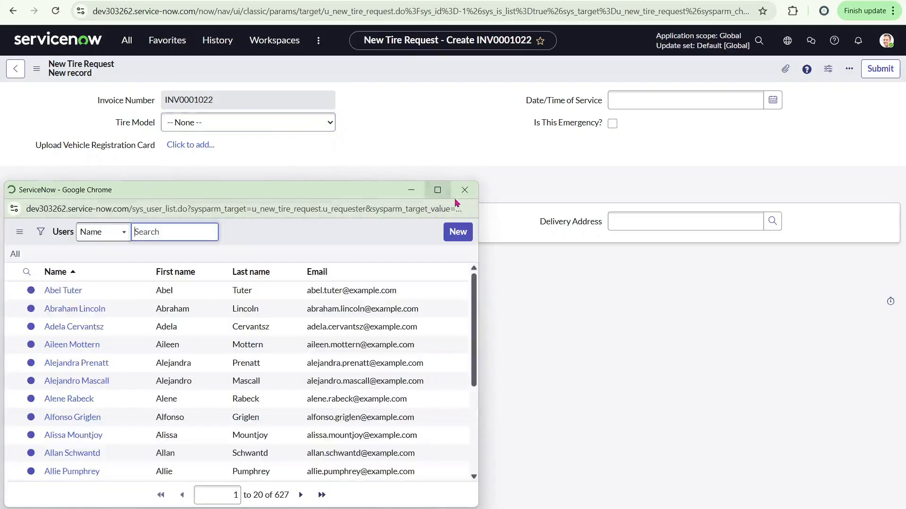
left_click(464, 190)
left_click(773, 222)
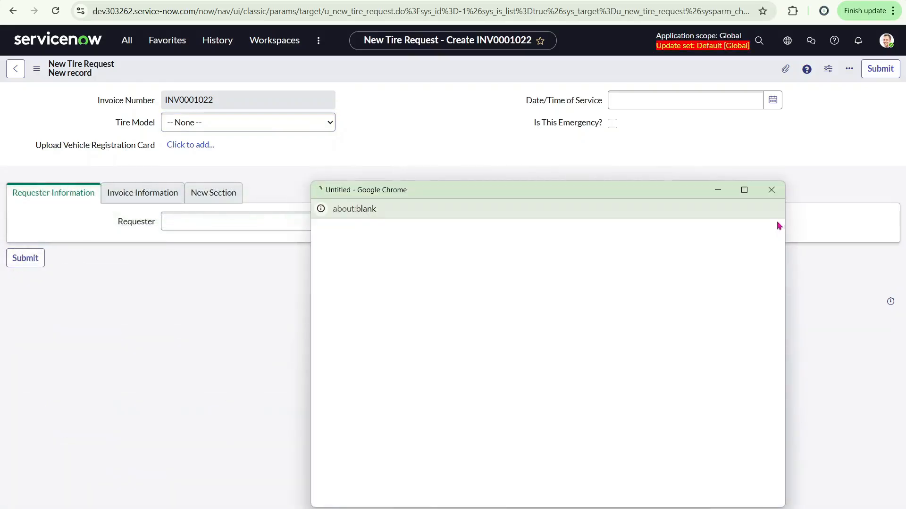
left_click(155, 196)
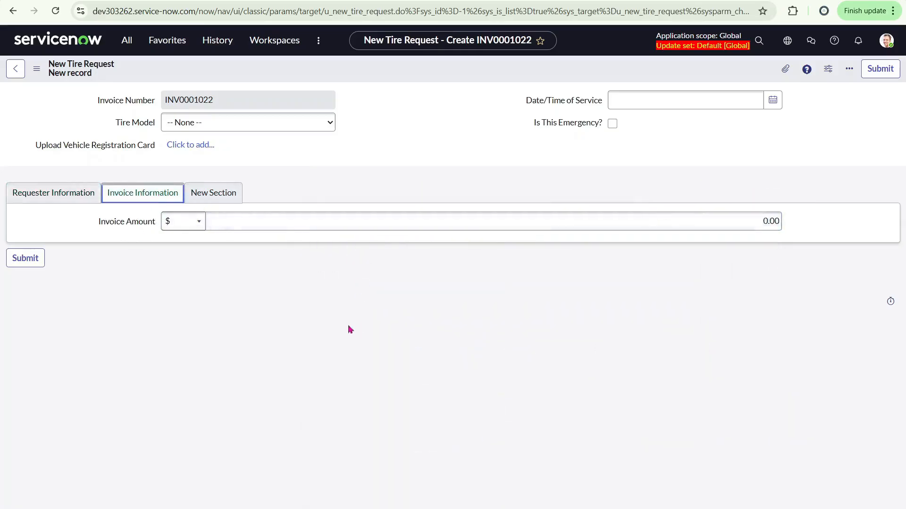
left_click(214, 194)
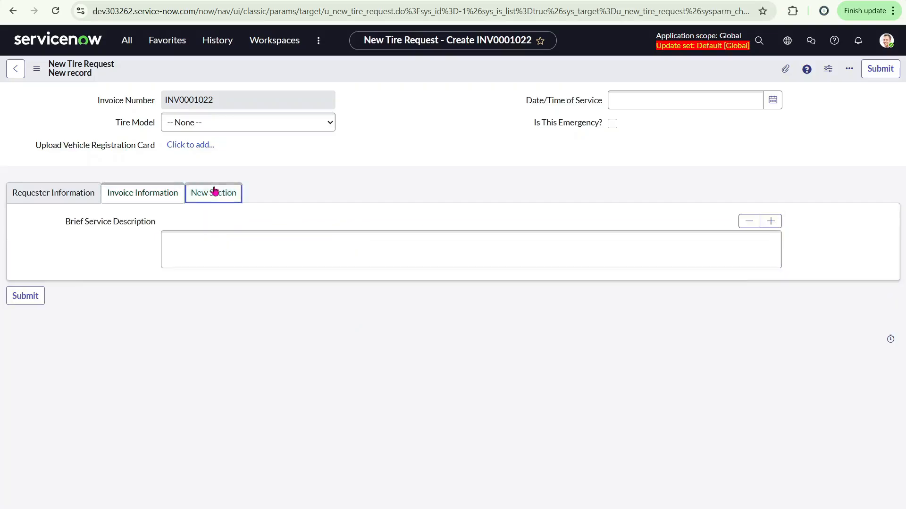
left_click(226, 245)
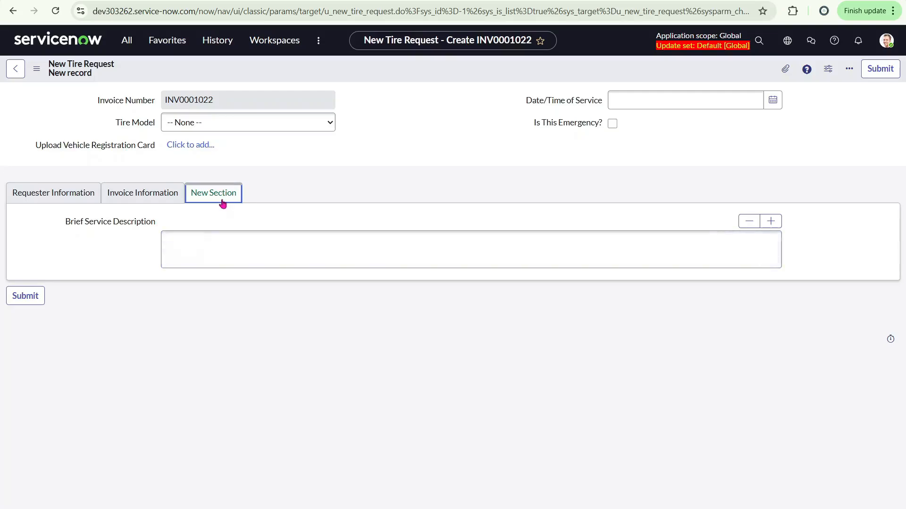
left_click(209, 258)
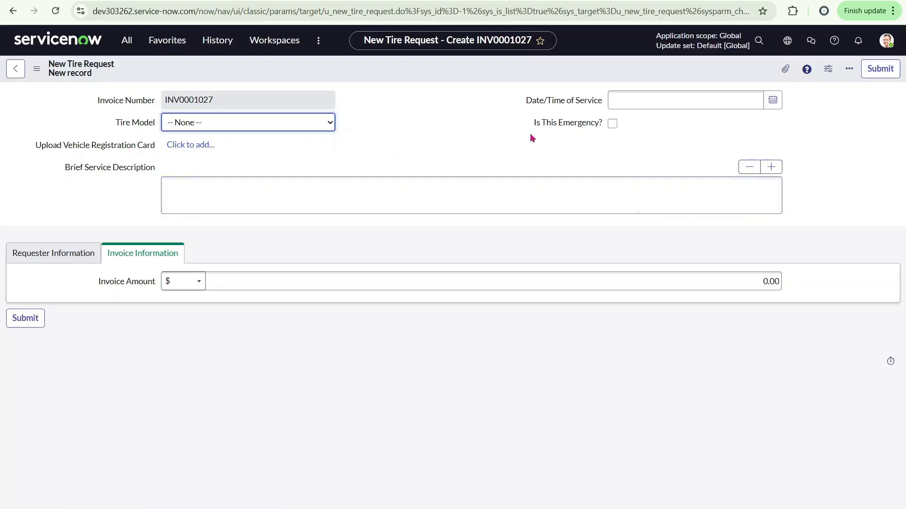
left_click(35, 255)
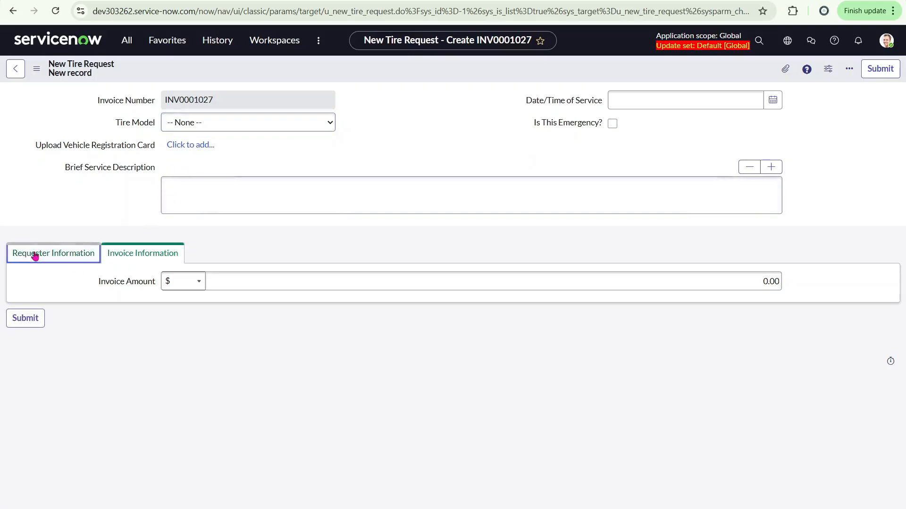
left_click(144, 256)
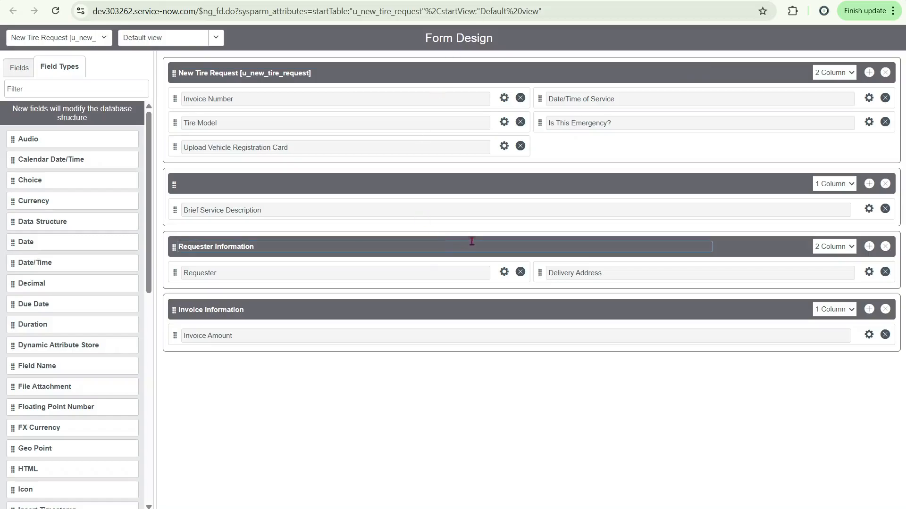
Add a section named Vehicle & Tire Information between Requester Information and Invoice Information in Form Design
left_click(868, 247)
left_click(238, 308)
type("Vehicle & Tire Information")
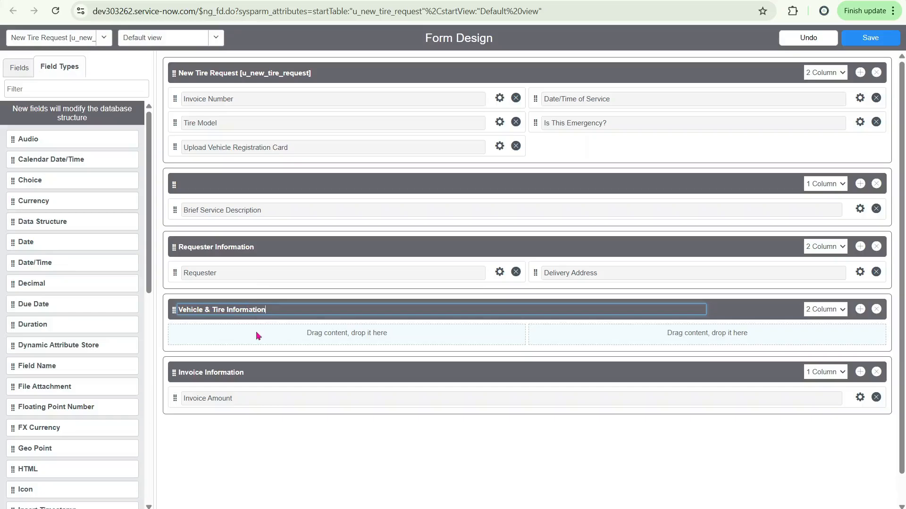
left_click(271, 436)
left_click(238, 373)
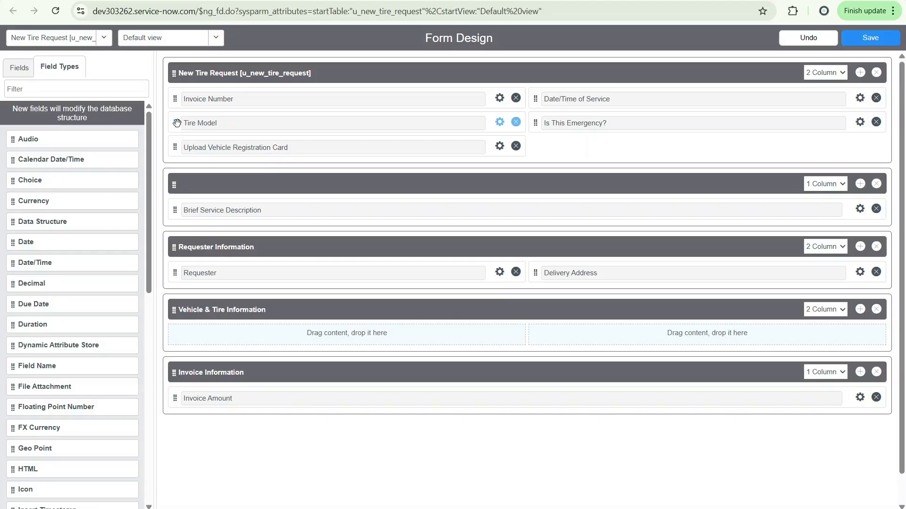
Place Tire Model and Upload Vehicle Registration Card side by side in the Vehicle & Tire Information section and save the form design
left_click_drag(177, 123, 174, 311)
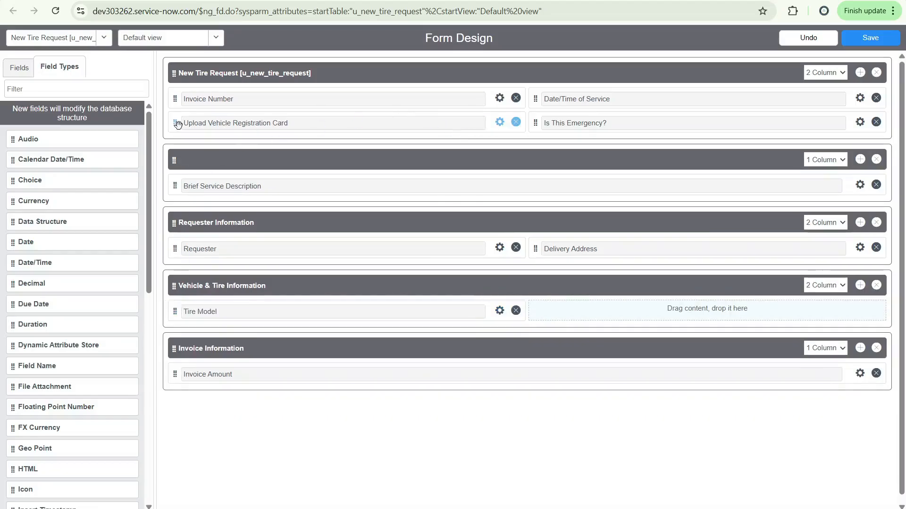
left_click_drag(177, 124, 536, 313)
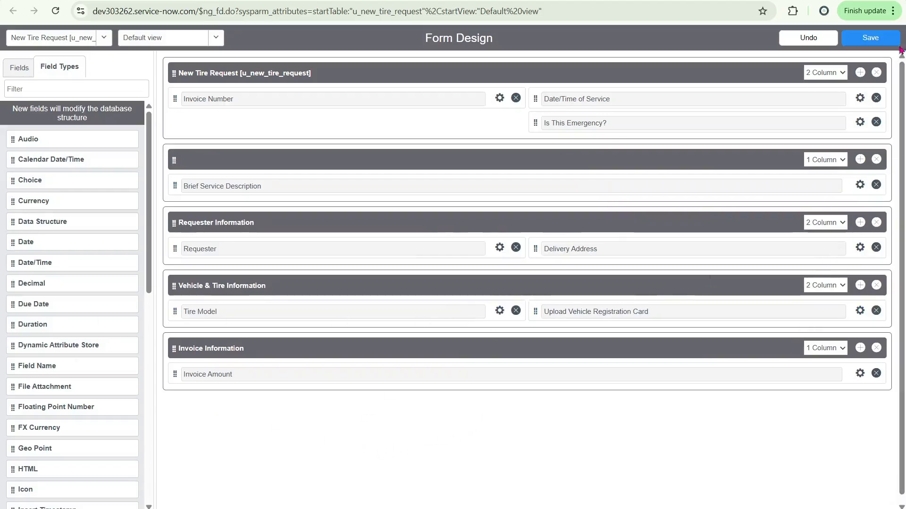
left_click(876, 36)
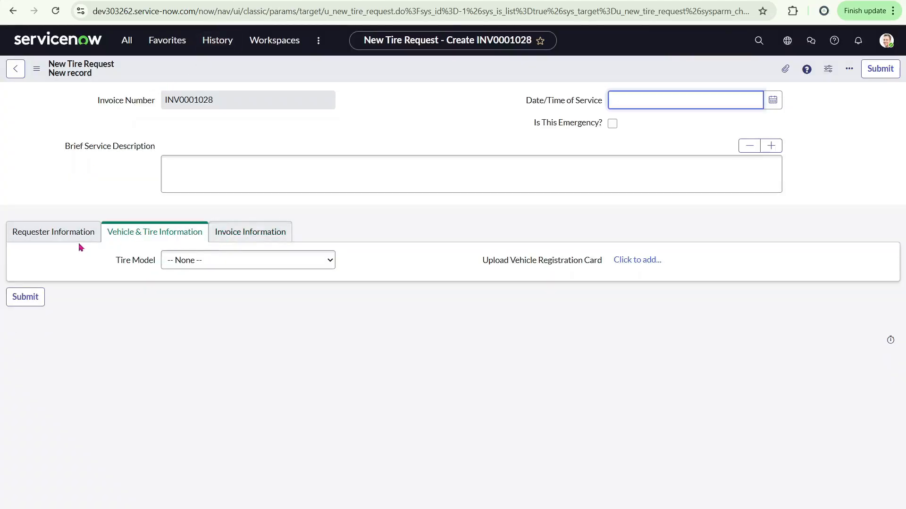
Examine the new record form's Vehicle & Tire Information, Invoice Information and Requester Information sections, including the Tire Model choices
left_click(219, 262)
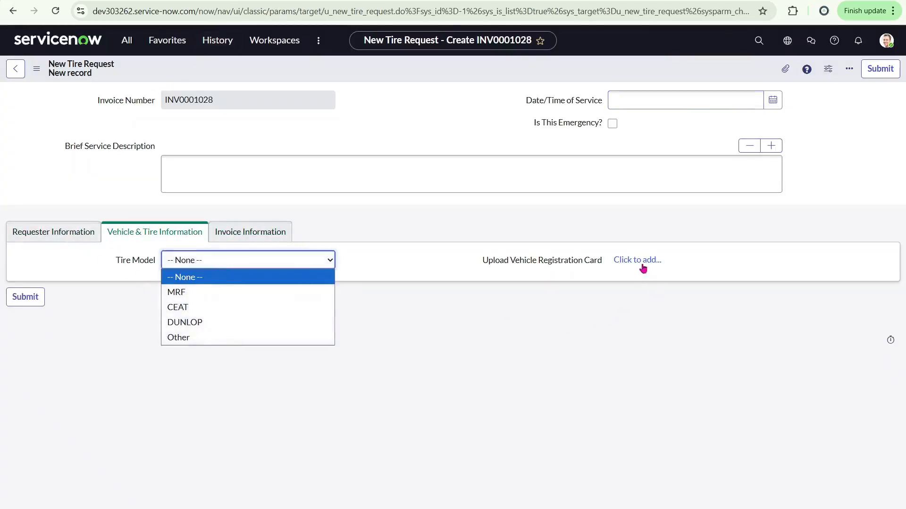
left_click(616, 322)
left_click(272, 238)
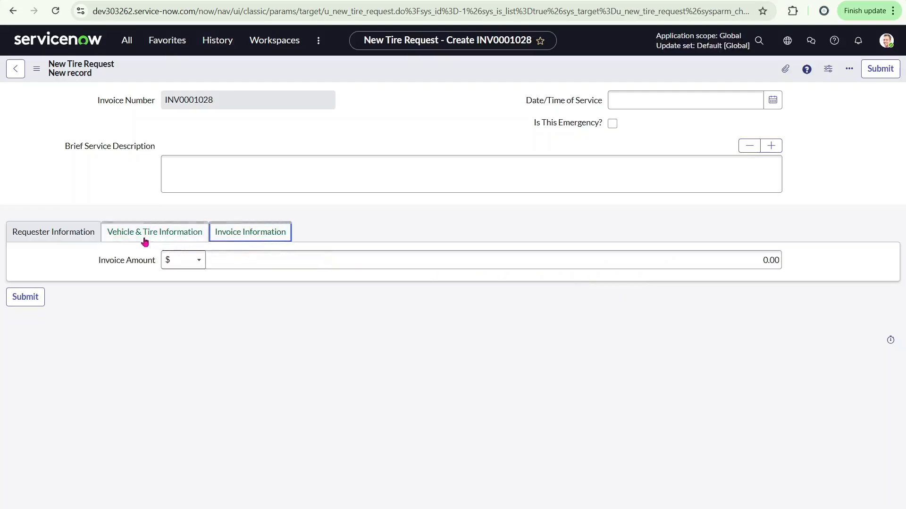
left_click(97, 229)
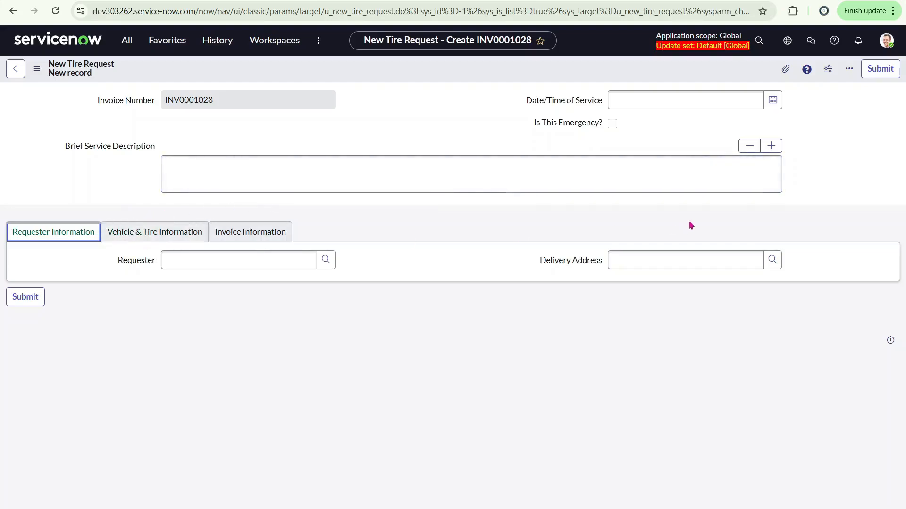
left_click(117, 233)
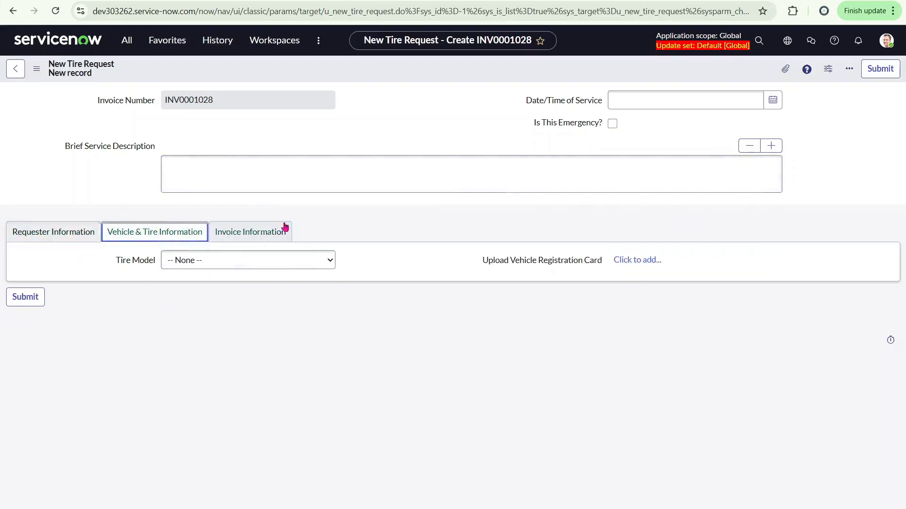
left_click(251, 245)
left_click(198, 236)
left_click(41, 239)
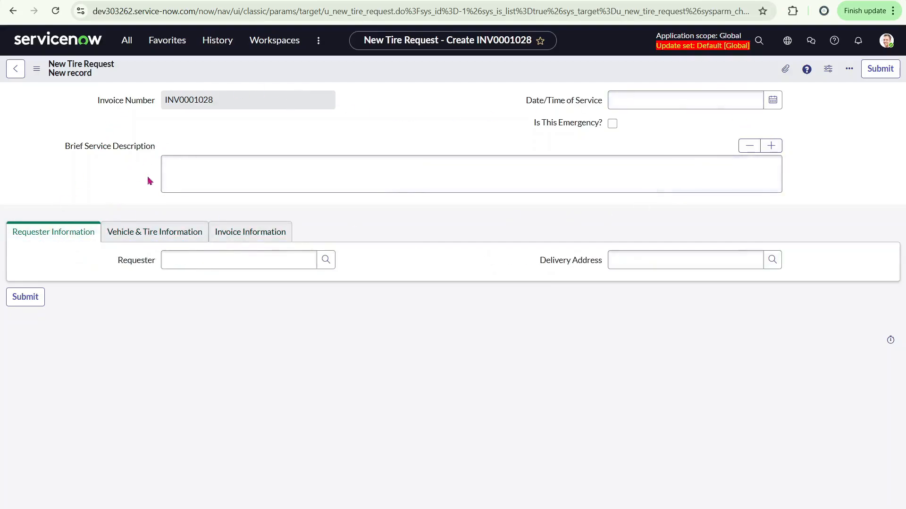
left_click(715, 101)
left_click(772, 100)
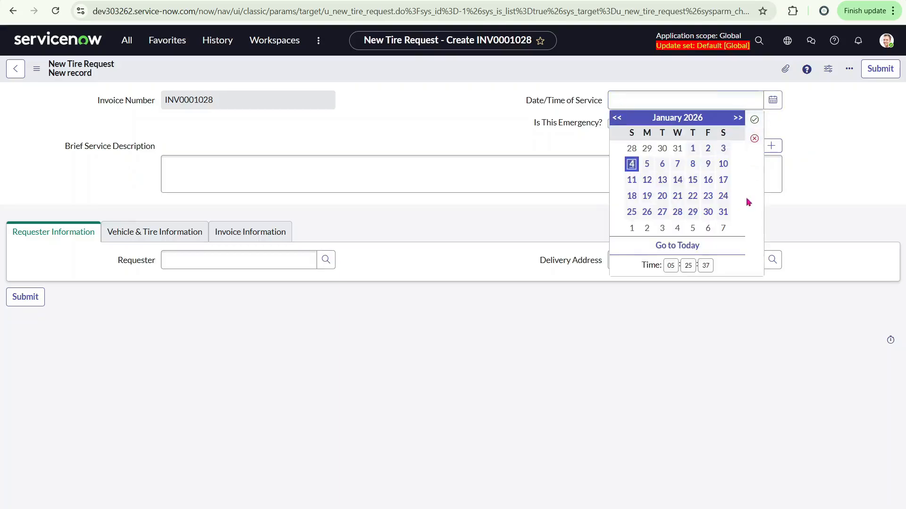
left_click(755, 120)
left_click(613, 123)
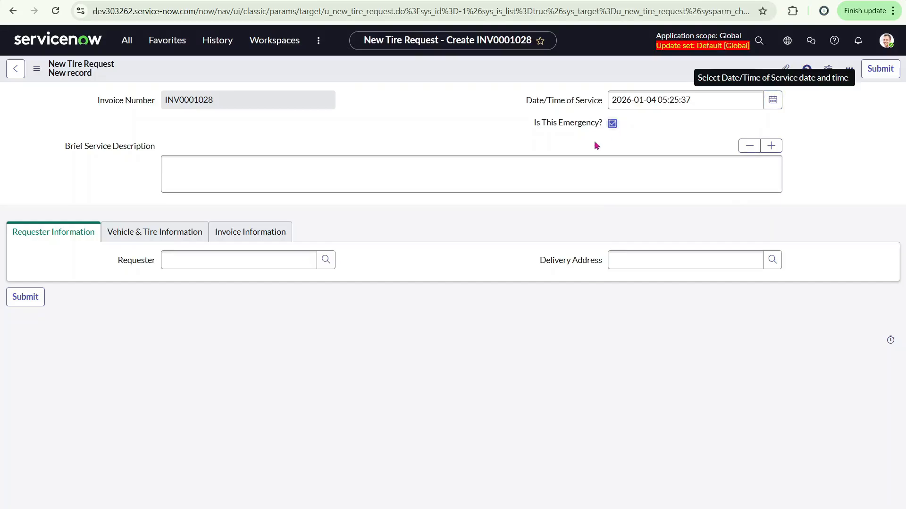
Enter "Test" as the brief service description and choose the first listed user as the requester
left_click(190, 171)
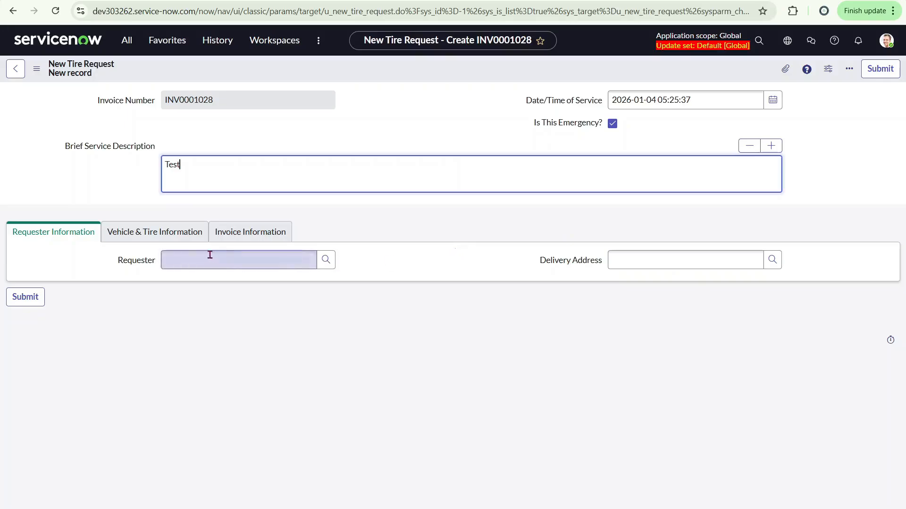
left_click(326, 260)
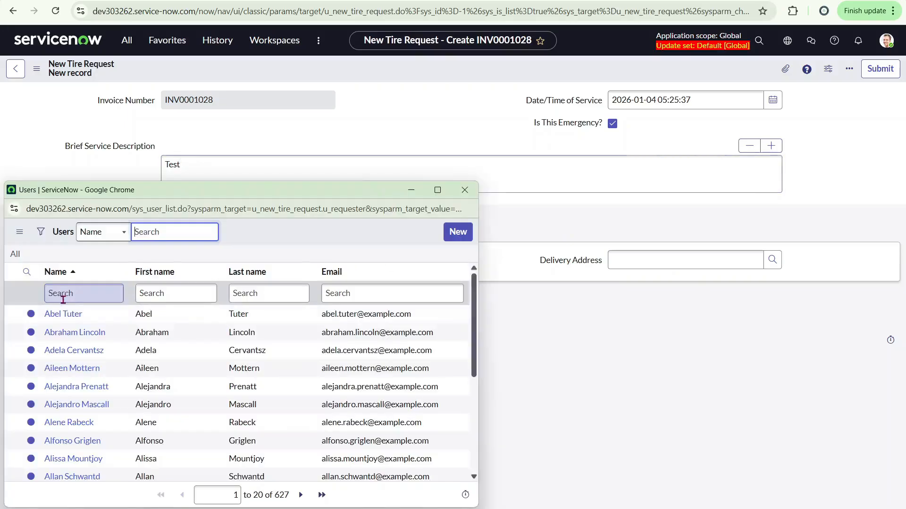
left_click(62, 323)
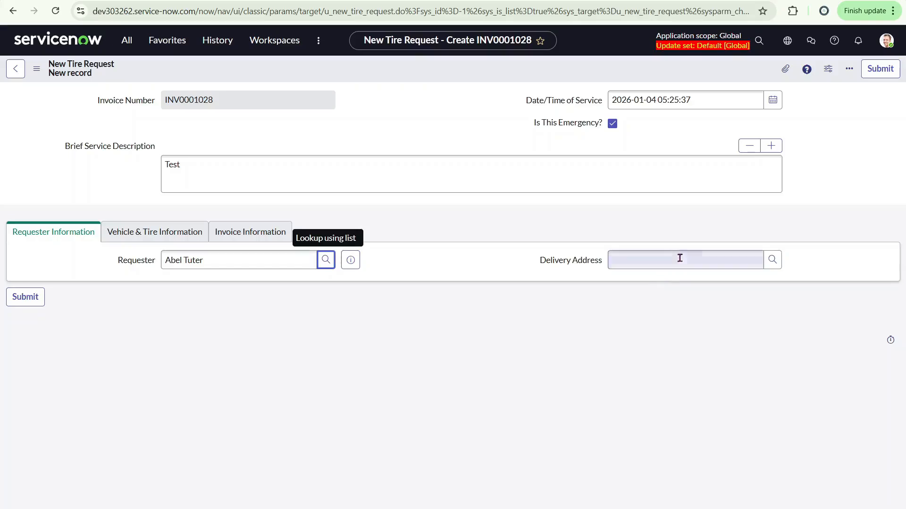
Choose the second listed location as the delivery address and set the tire model to CEAT
left_click(772, 264)
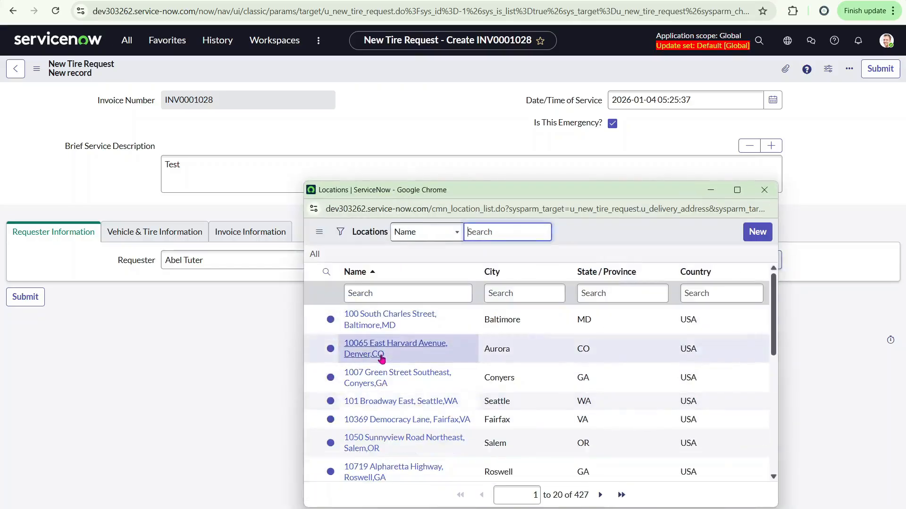
left_click(376, 354)
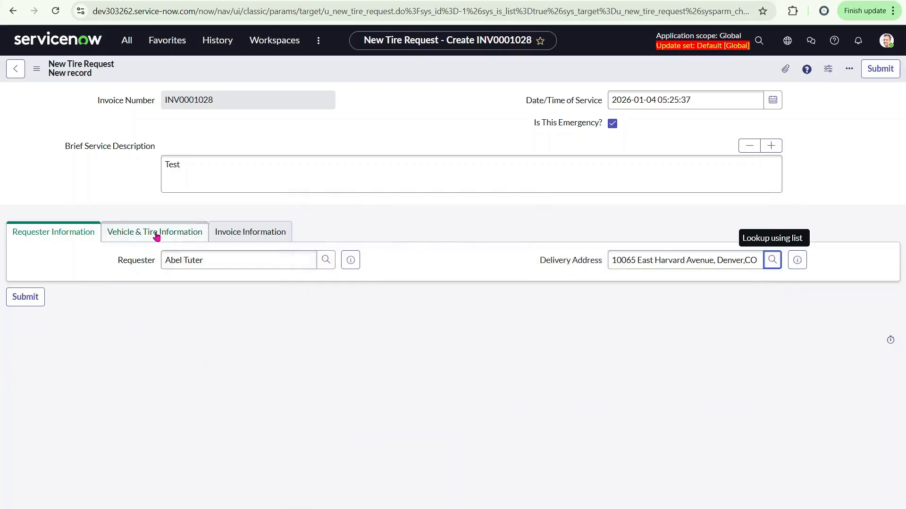
left_click(153, 232)
left_click(227, 266)
left_click(210, 307)
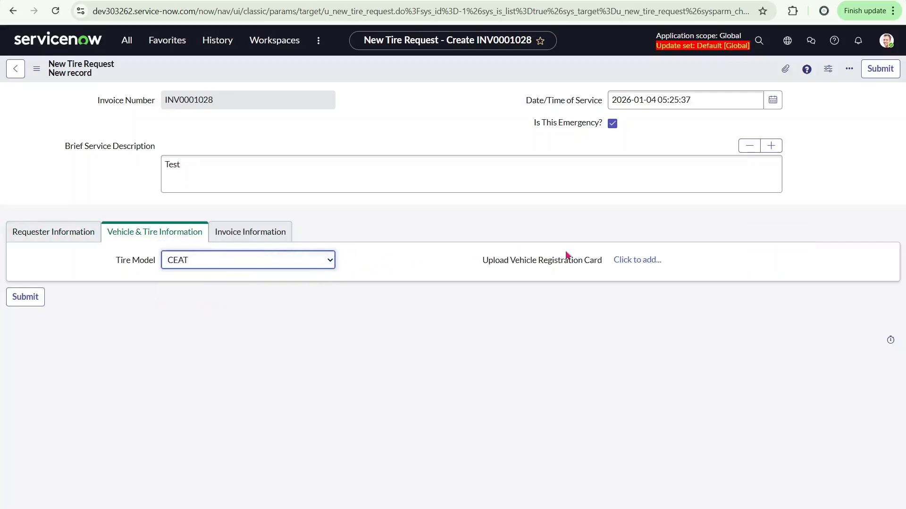
Set the invoice amount to $110.00 and save the new tire request without leaving the form
left_click(250, 232)
left_click(257, 260)
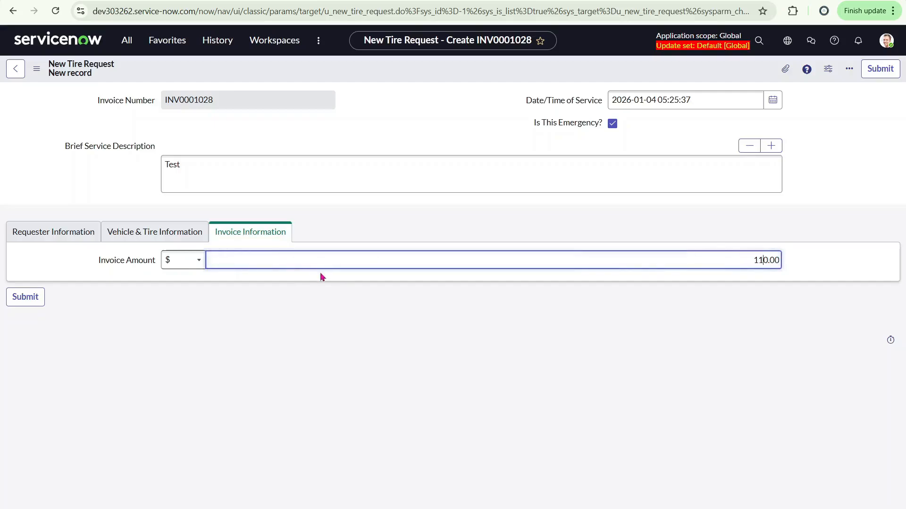
right_click(371, 77)
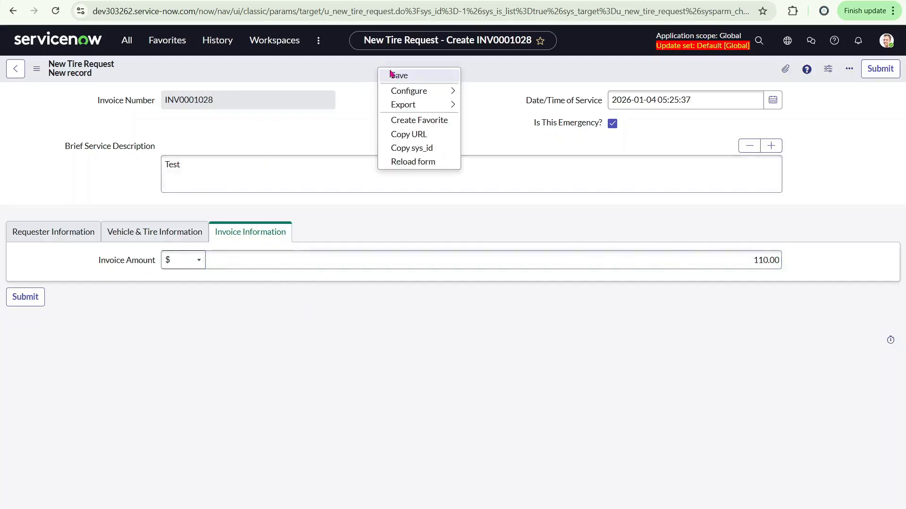
left_click(390, 74)
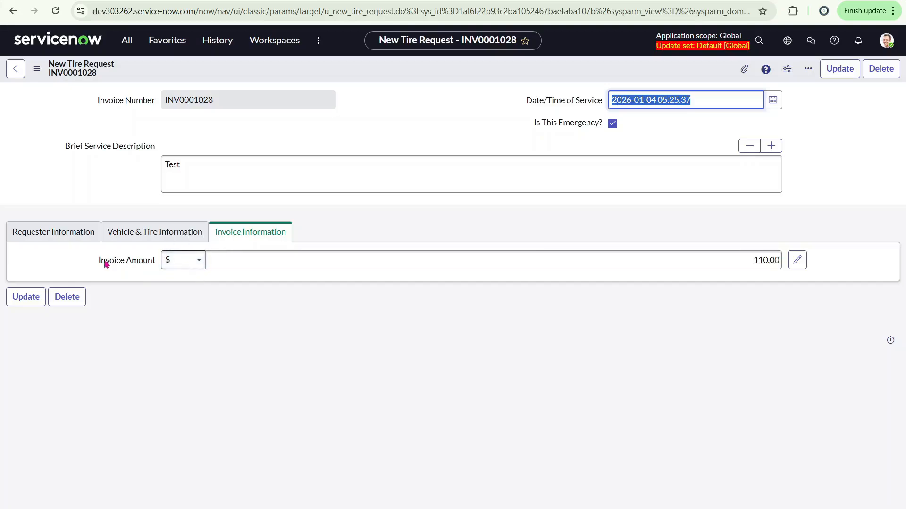
Review the currency options of the Invoice Amount field and open that field's dictionary entry
left_click(188, 261)
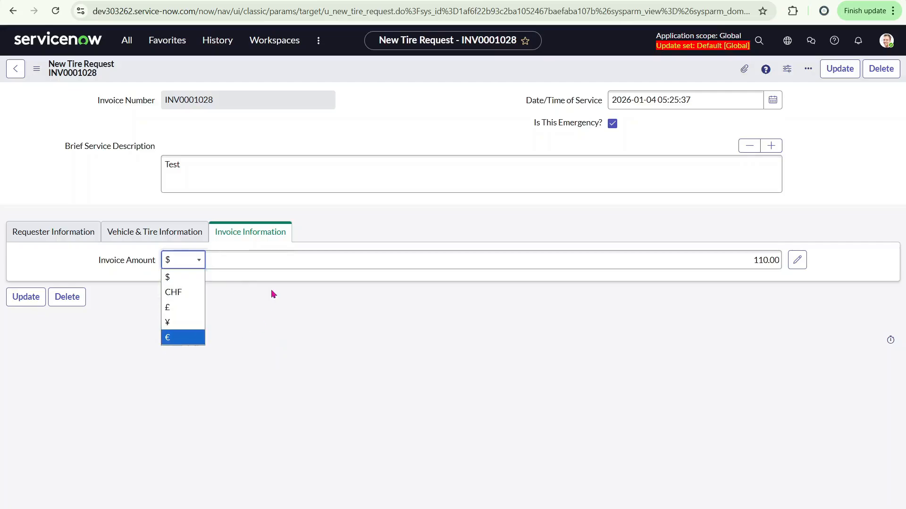
left_click(111, 279)
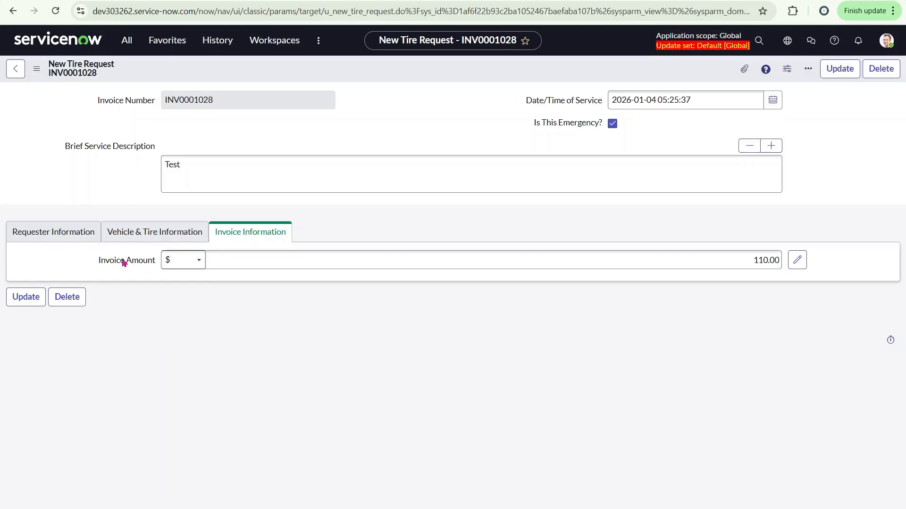
right_click(132, 267)
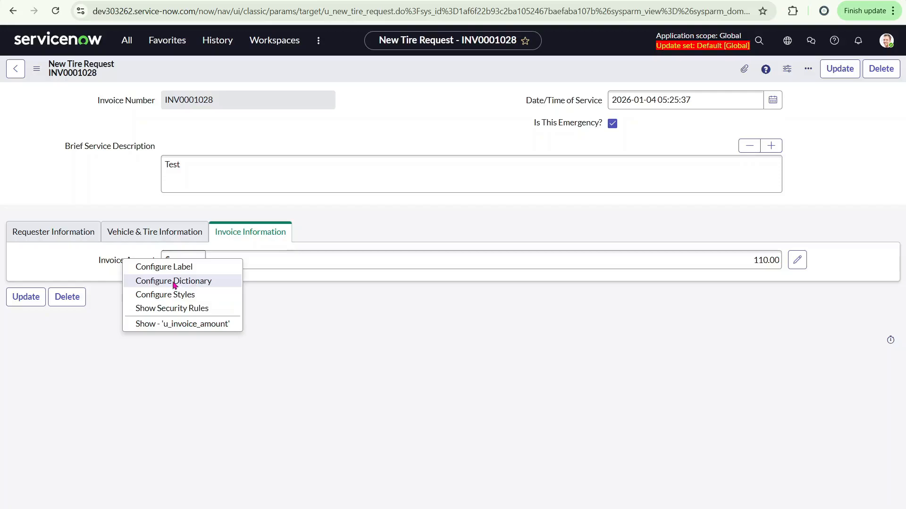
left_click(197, 255)
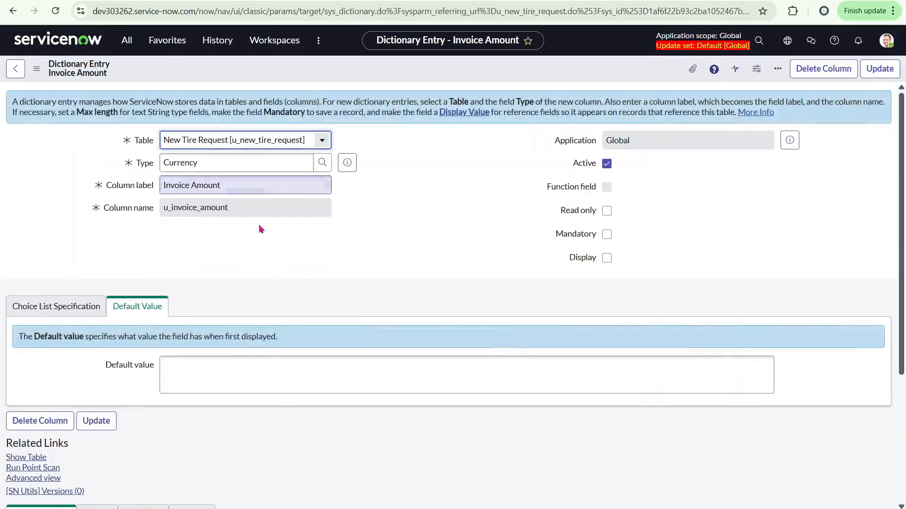
Examine the Invoice Amount dictionary entry's choices, attributes, labels and choice list specification for where the currencies are defined
scroll(259, 225, "down", 4)
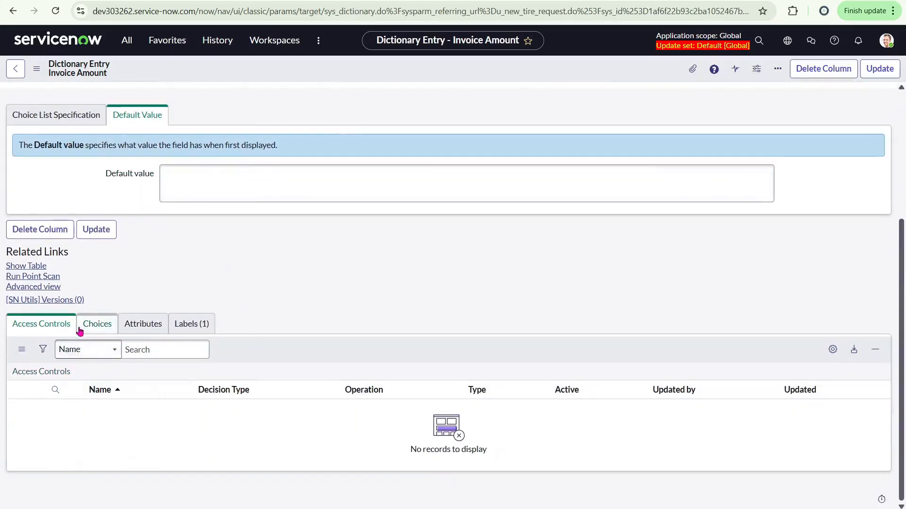
left_click(100, 325)
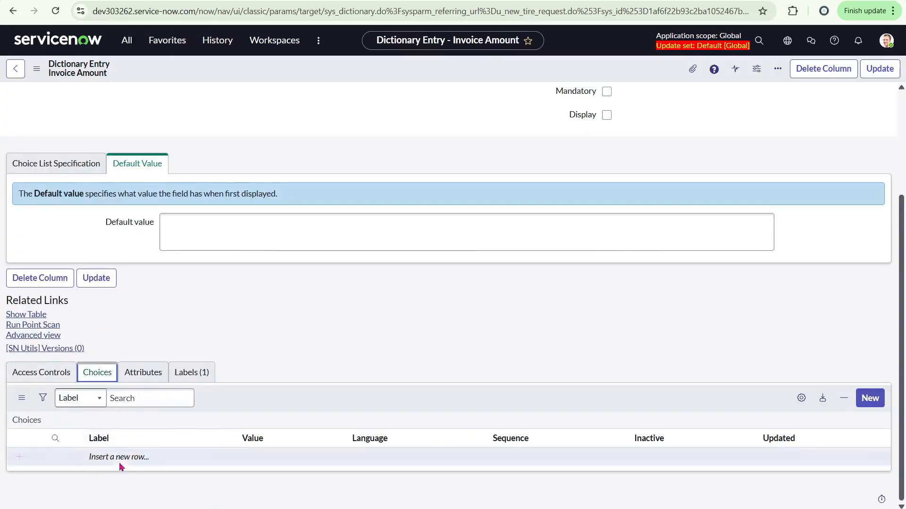
left_click(166, 378)
left_click(189, 373)
scroll(74, 317, "up", 3)
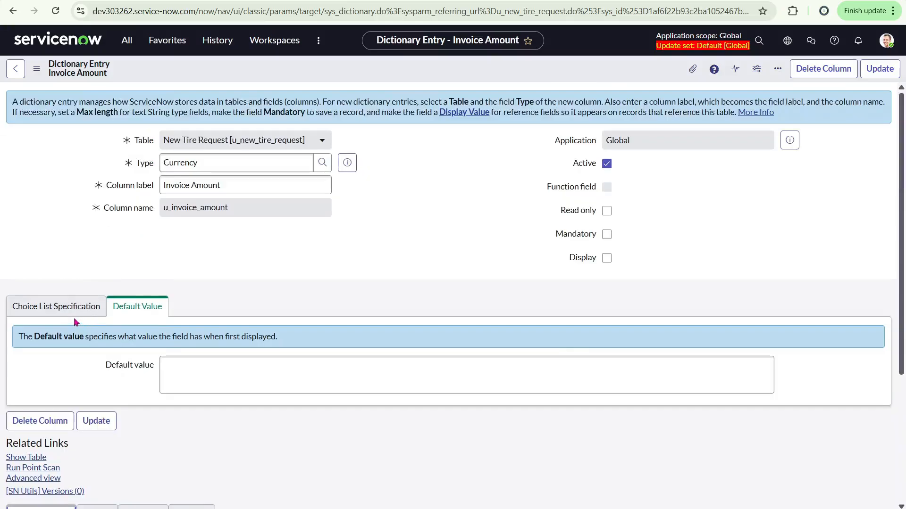
left_click(73, 315)
left_click(137, 307)
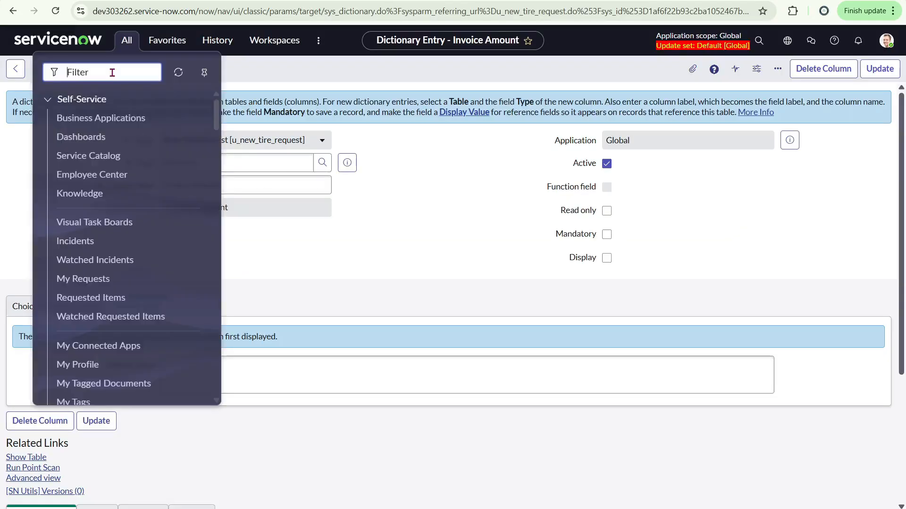
Open the record list of the currency table with the navigator command fx_currency.LIST
type("curren")
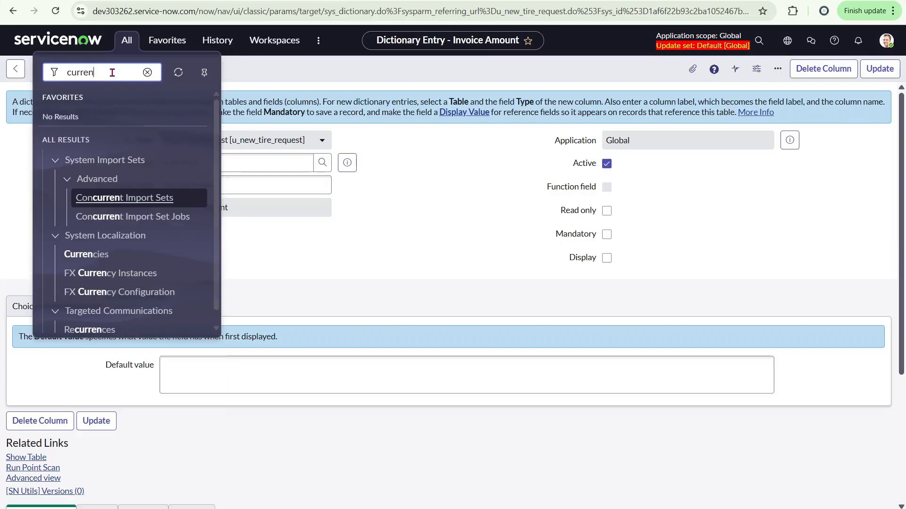
type("cy")
key("Return")
type("fs")
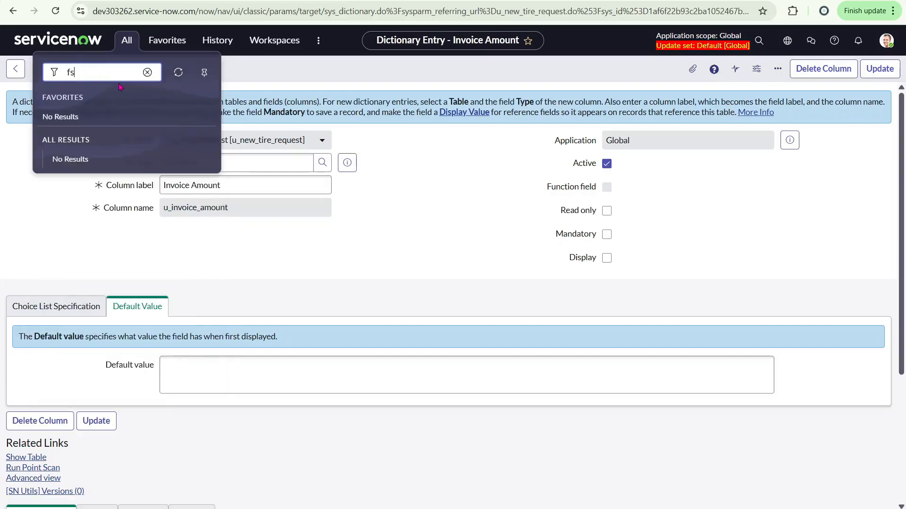
key("BackSpace")
type("x")
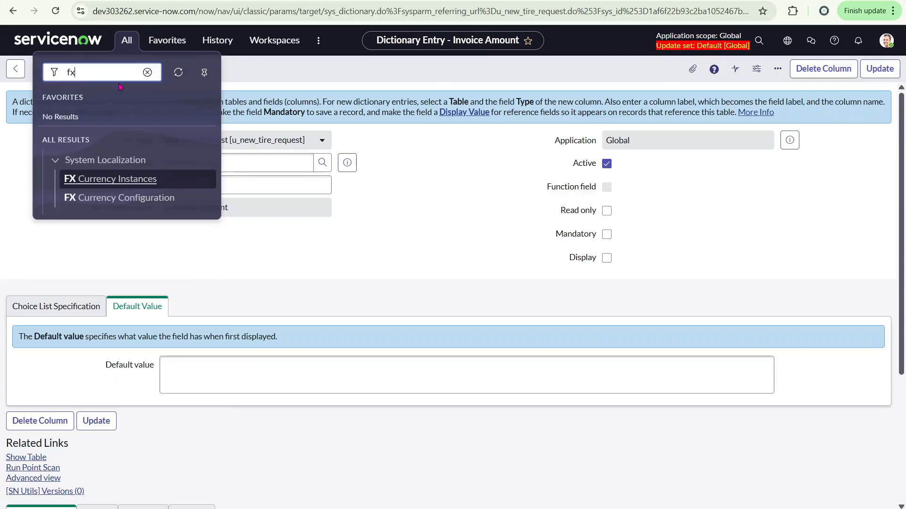
type("_")
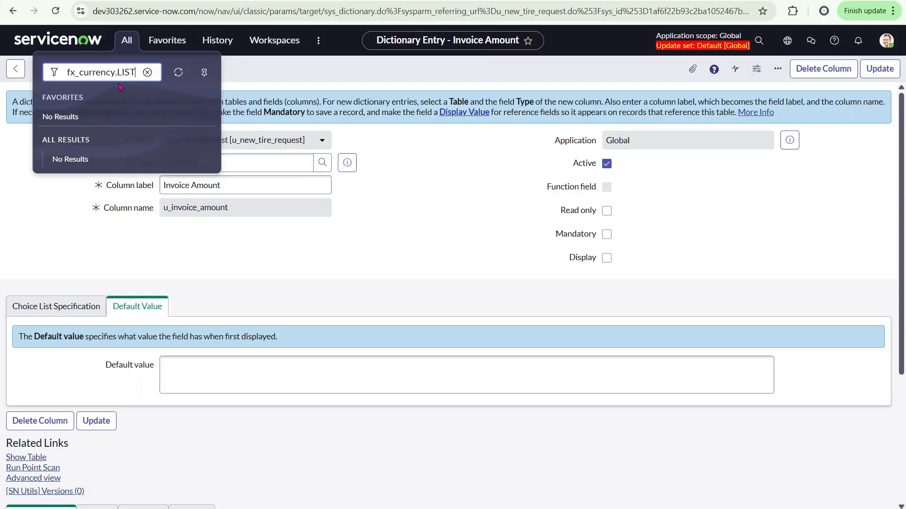
type("currency.LIST")
key("Return")
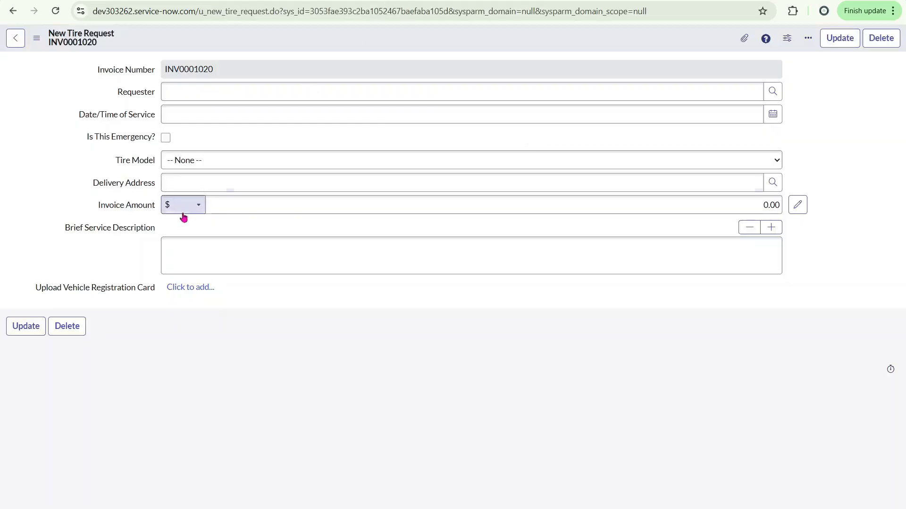
Group the Currencies list by Active and compare the active currencies with the Invoice Amount options on the tire request form
left_click(181, 208)
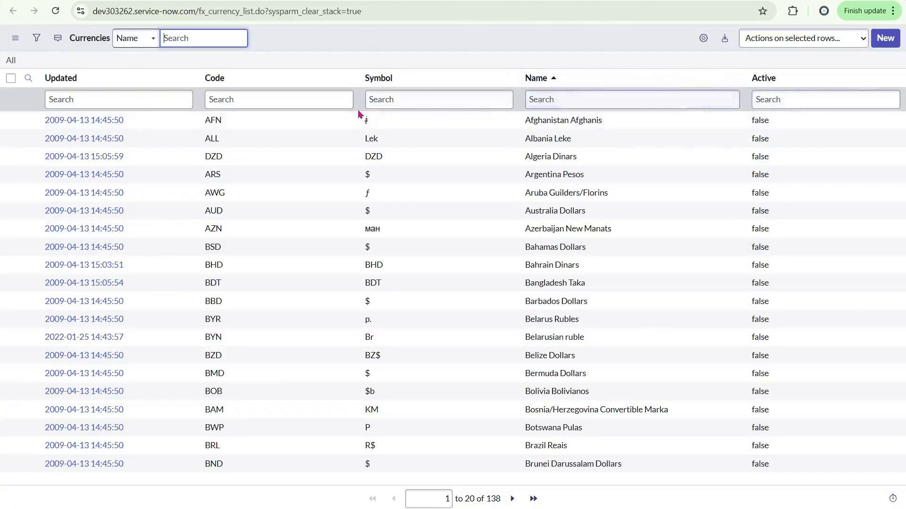
left_click(895, 81)
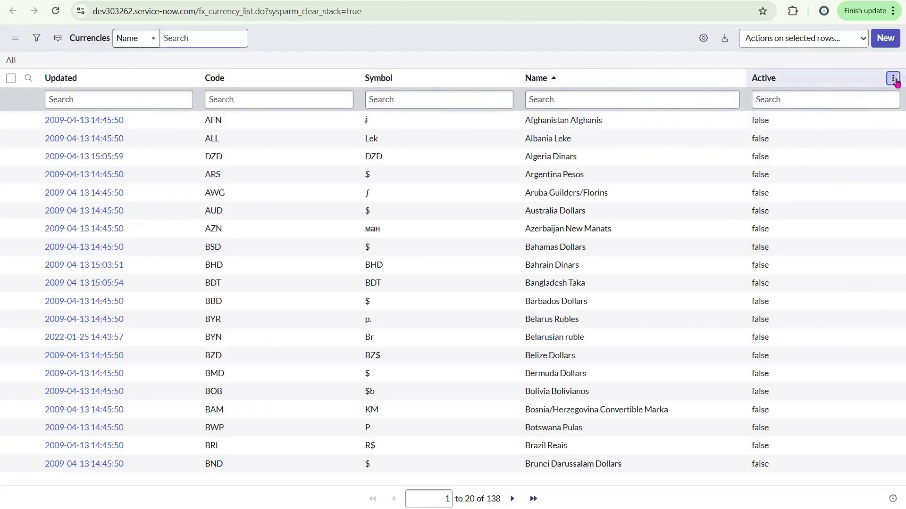
left_click(826, 132)
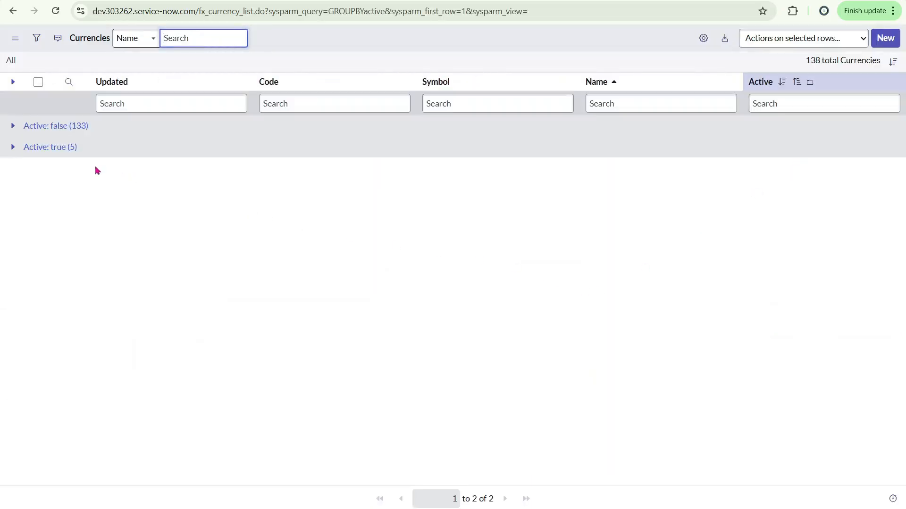
left_click(13, 152)
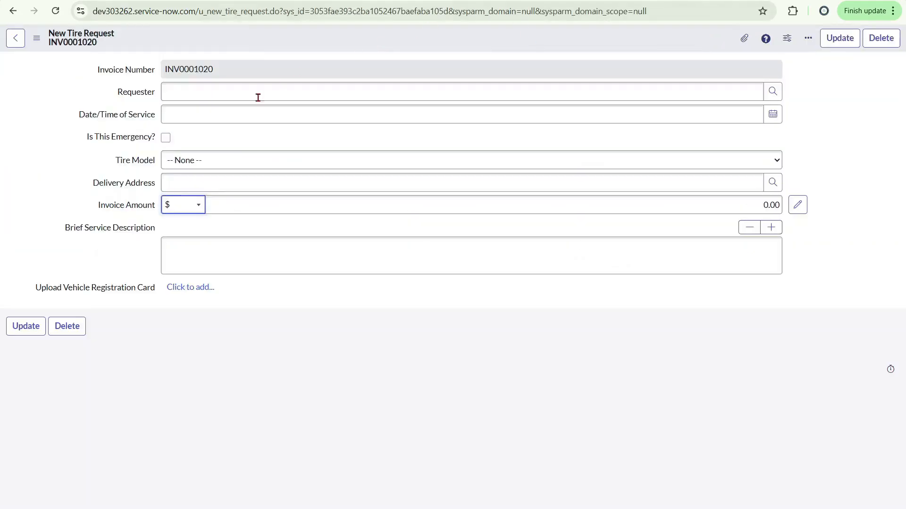
left_click(198, 207)
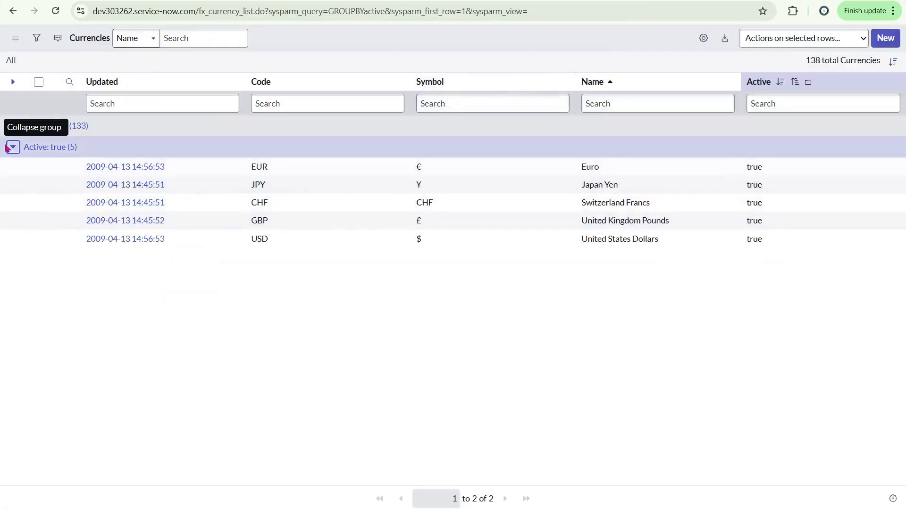
Collapse the active currencies group and look through the currencies in the Active: false group
left_click(12, 147)
left_click(13, 125)
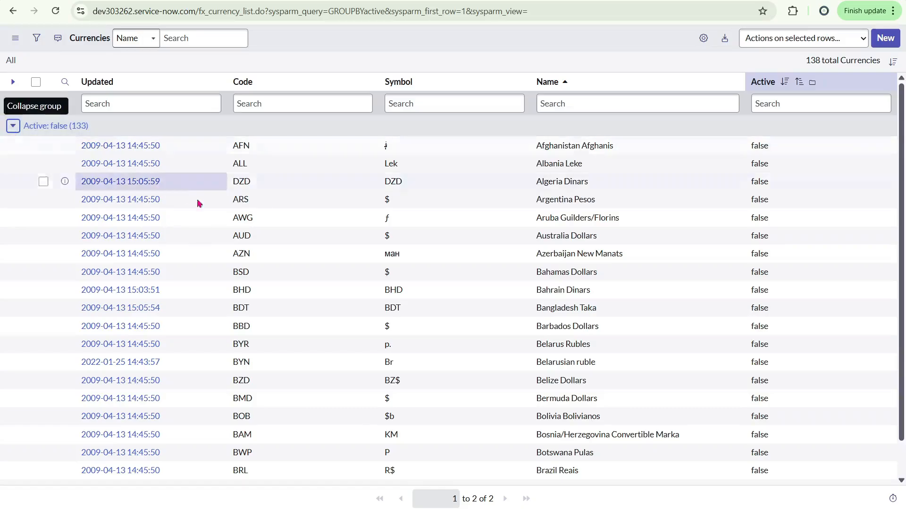
scroll(310, 178, "down", 2)
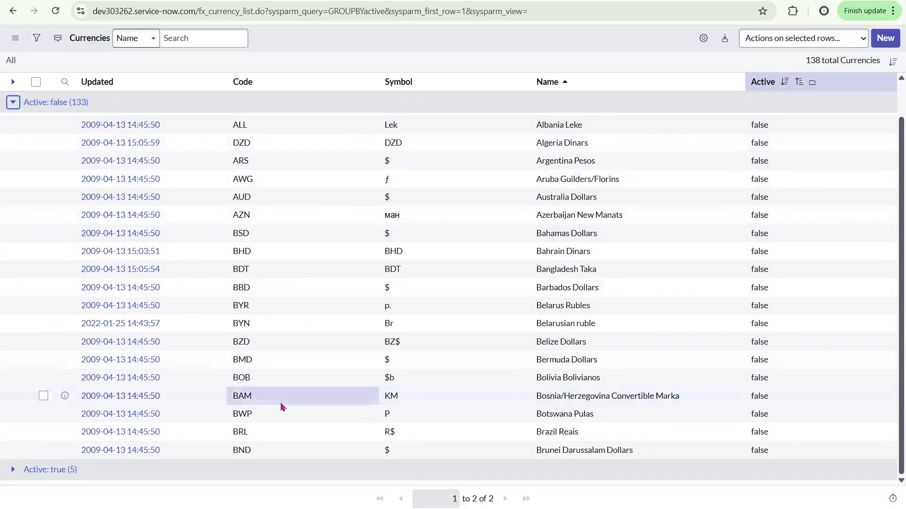
scroll(779, 111, "up", 2)
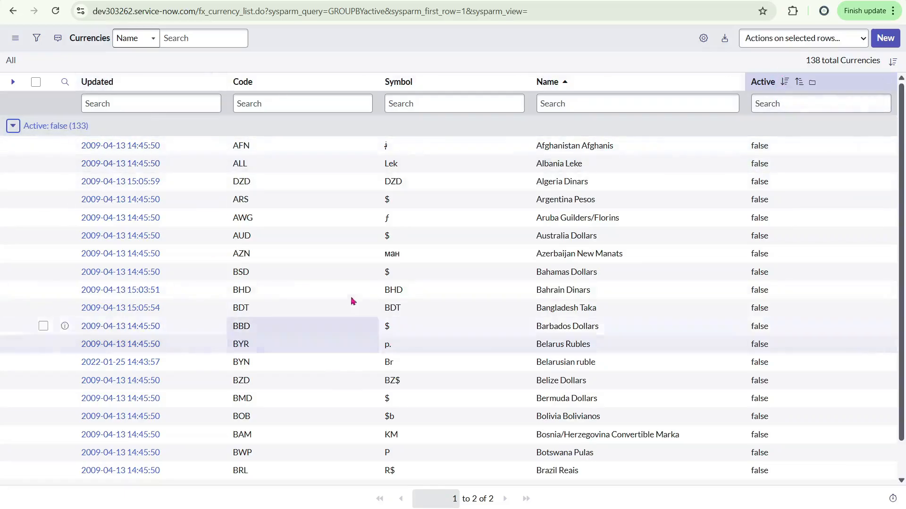
scroll(400, 316, "down", 1)
scroll(400, 316, "up", 1)
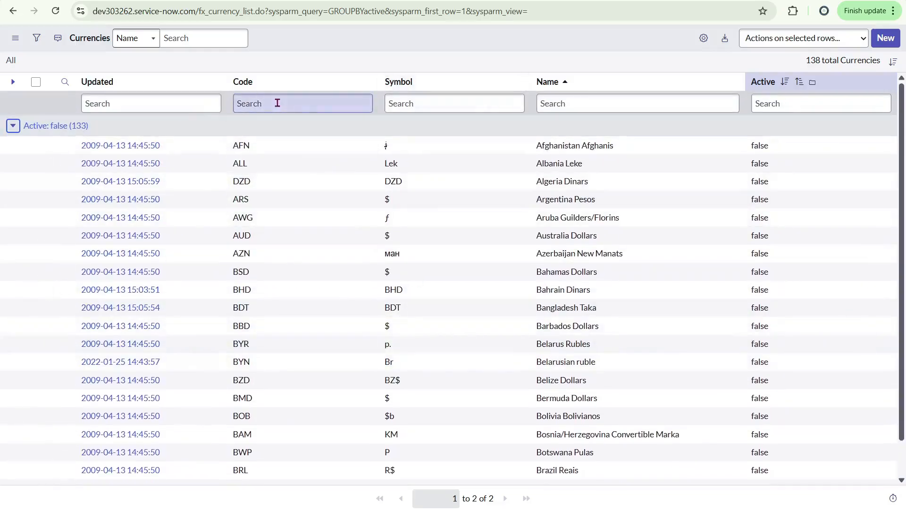
Search the currency names for "*indian", and shorten the search to "*indi"
left_click(579, 102)
type("*")
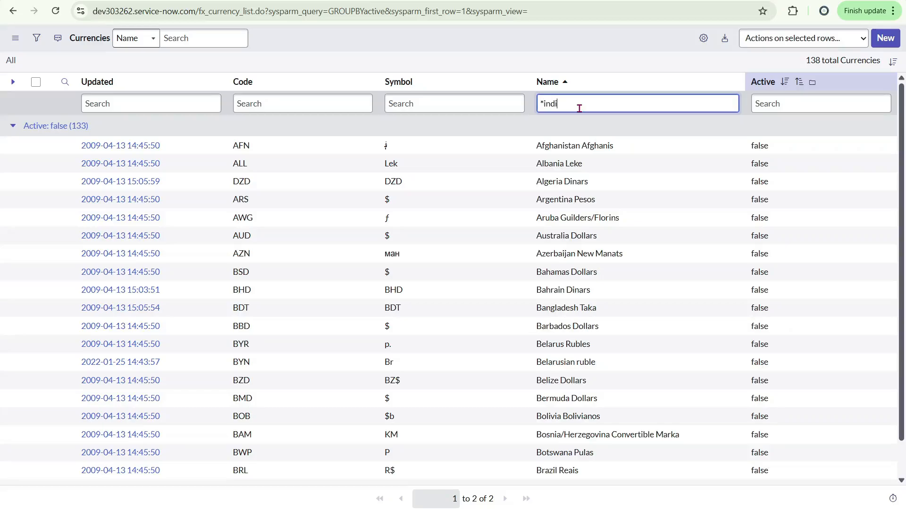
type("indian")
key("Return")
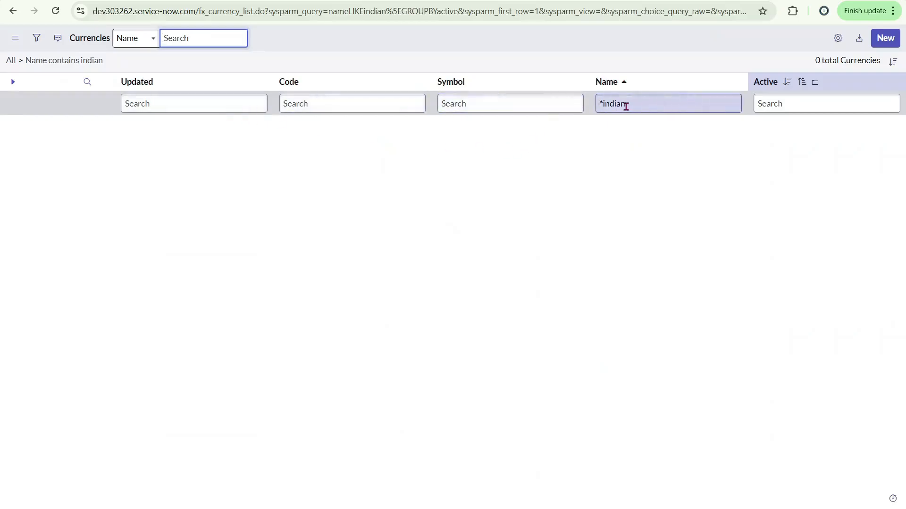
left_click_drag(629, 107, 615, 105)
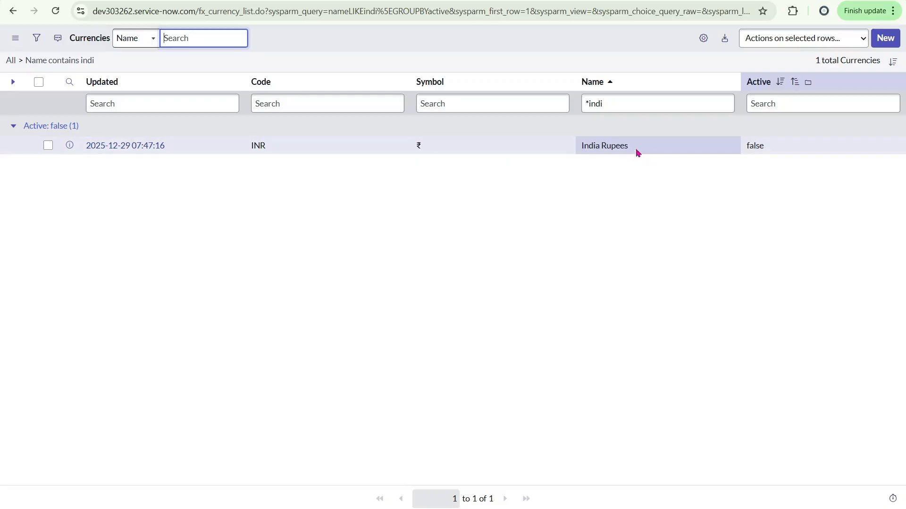
left_click(588, 103)
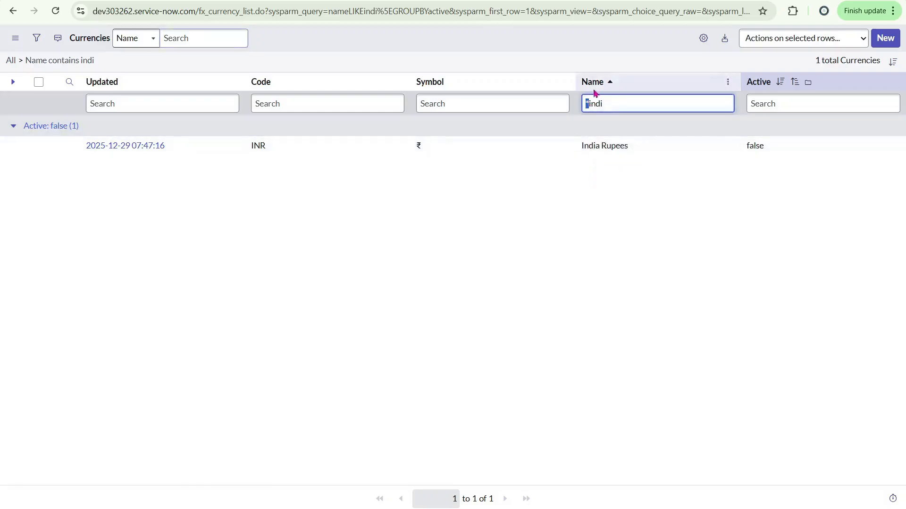
Set the Active value of the India Rupees currency to true in the Currencies list
left_click_drag(590, 103, 602, 104)
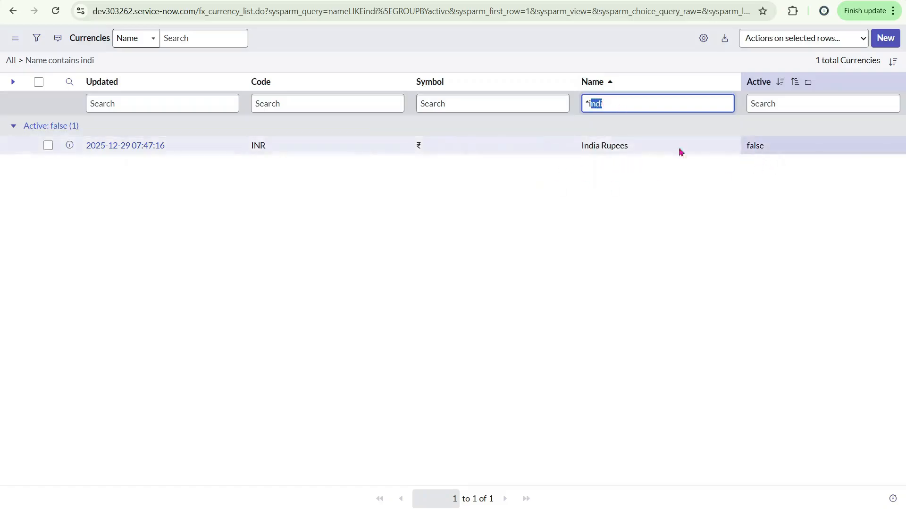
double_click(798, 147)
left_click(762, 150)
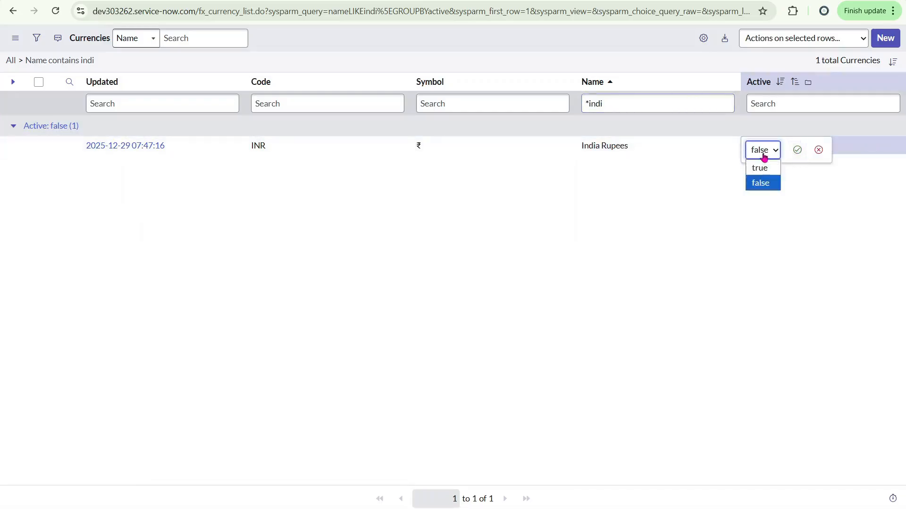
left_click(762, 169)
left_click(797, 150)
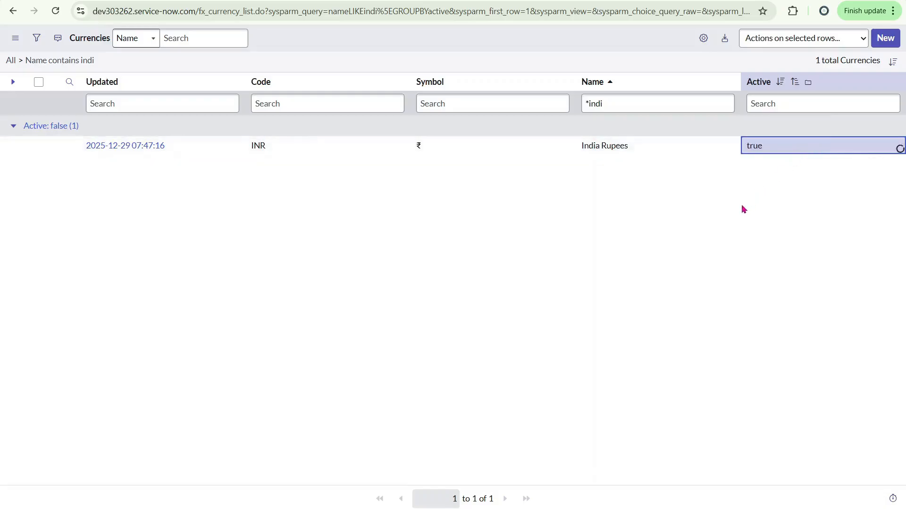
left_click(741, 206)
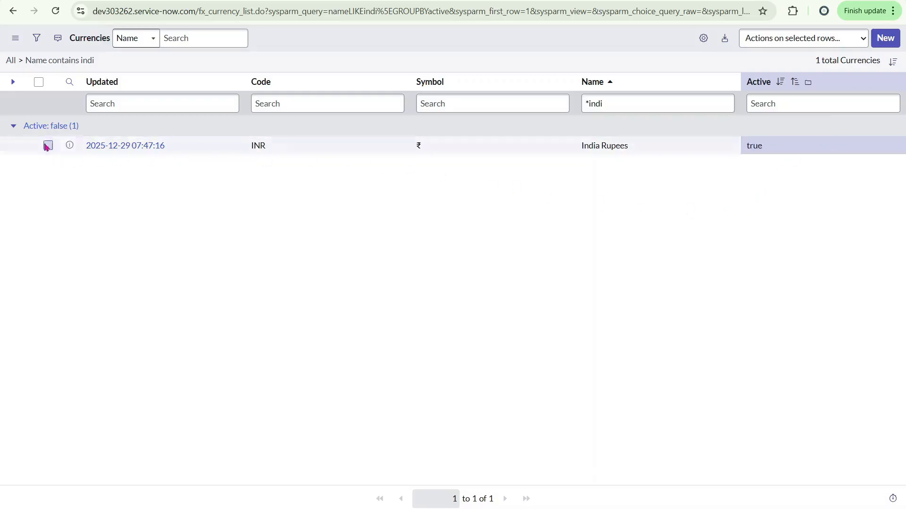
Collapse the Active: false group and remove the grouping by Active from the Currencies list
left_click(12, 126)
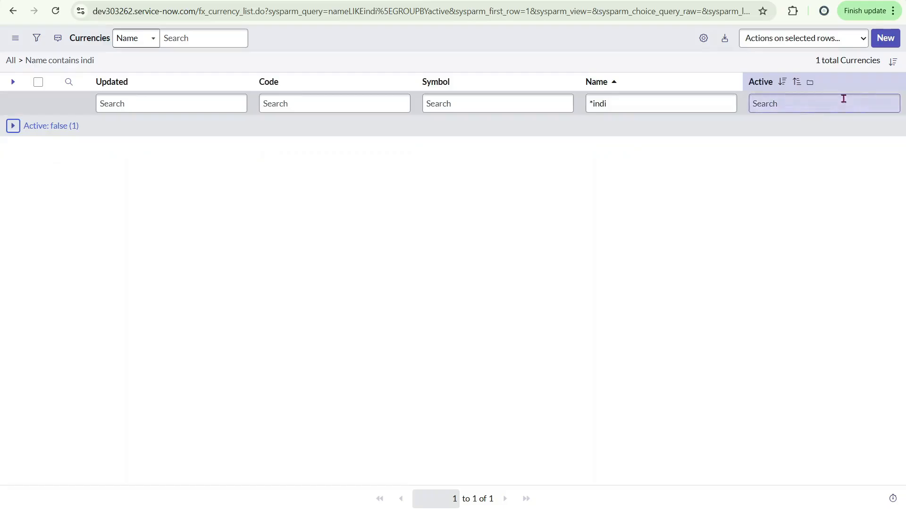
left_click(892, 81)
left_click(826, 118)
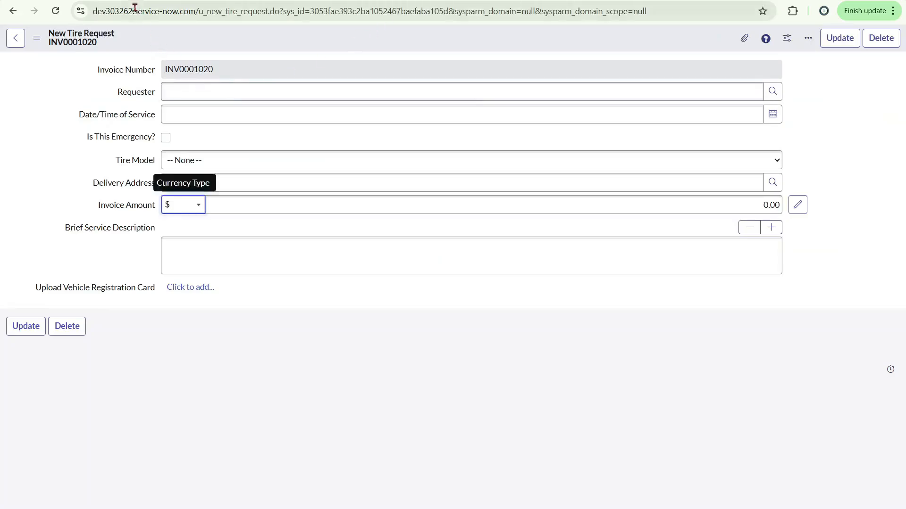
Reload the tire request form and set the Invoice Amount to 5,000.00 in the ₹ currency
left_click(56, 11)
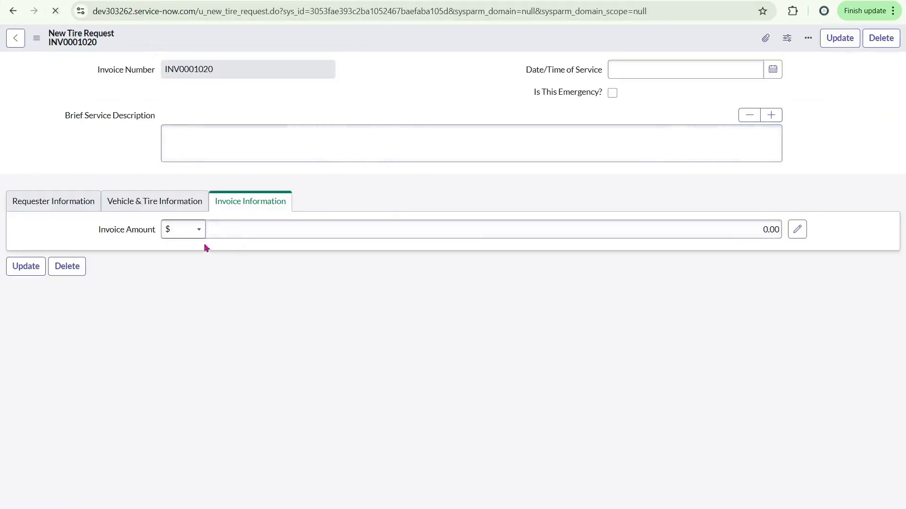
left_click(169, 233)
left_click(179, 322)
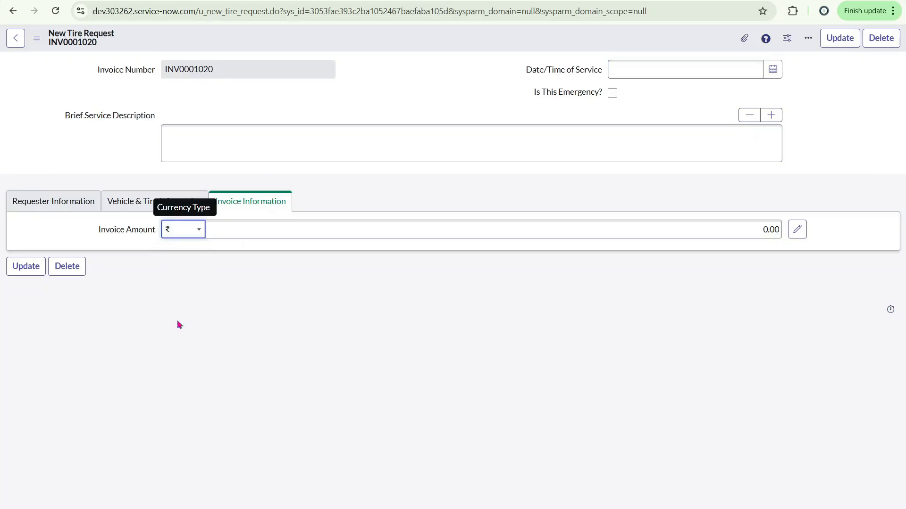
left_click(760, 230)
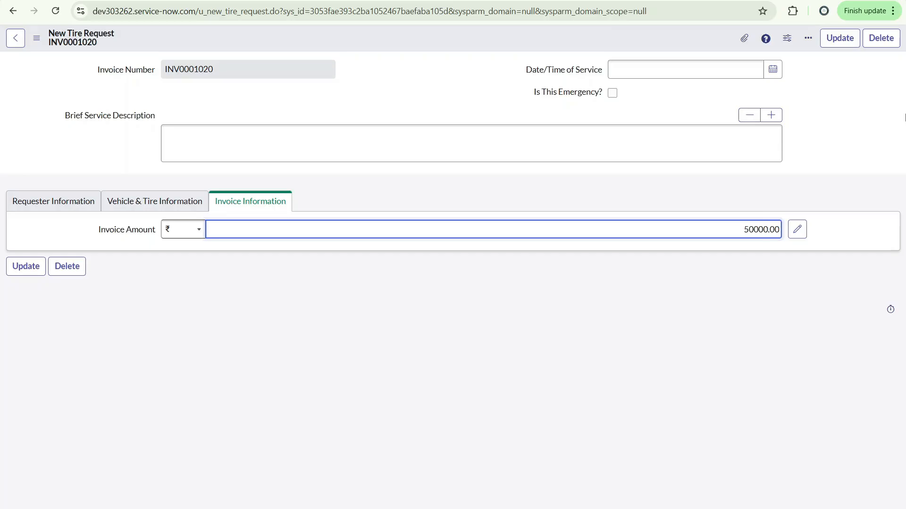
left_click(763, 285)
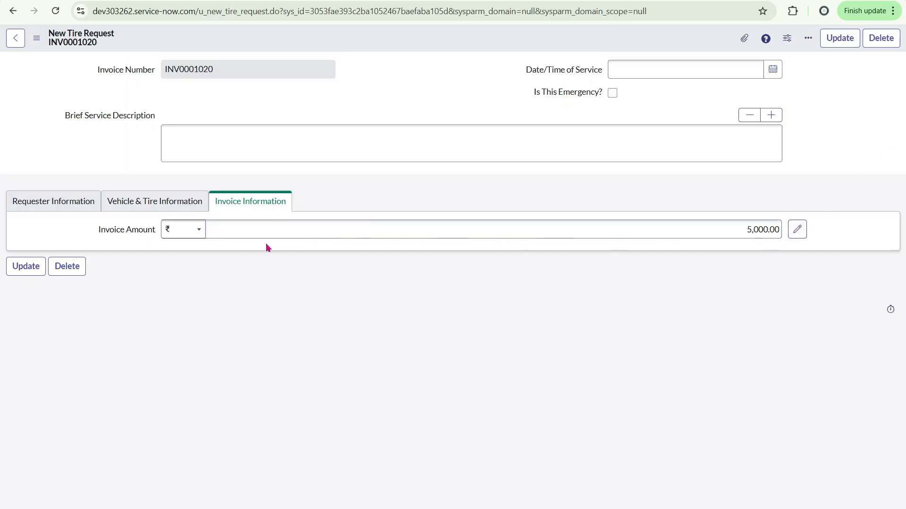
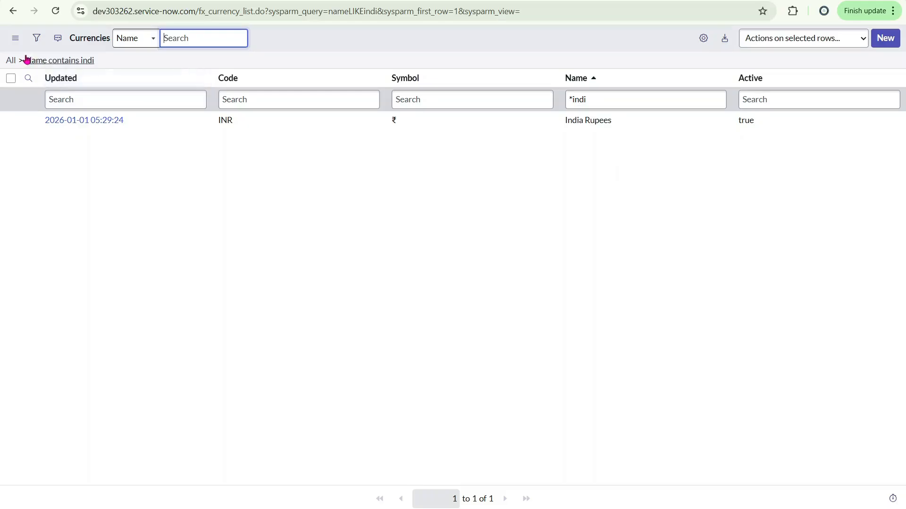
Show all currencies, start a new currency record with the code XYZ, and return to the list without submitting it
left_click(12, 60)
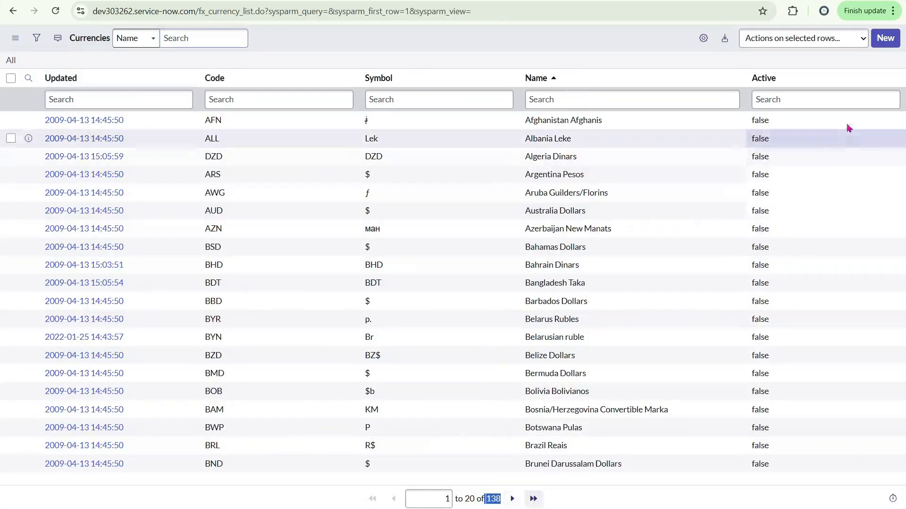
left_click(886, 38)
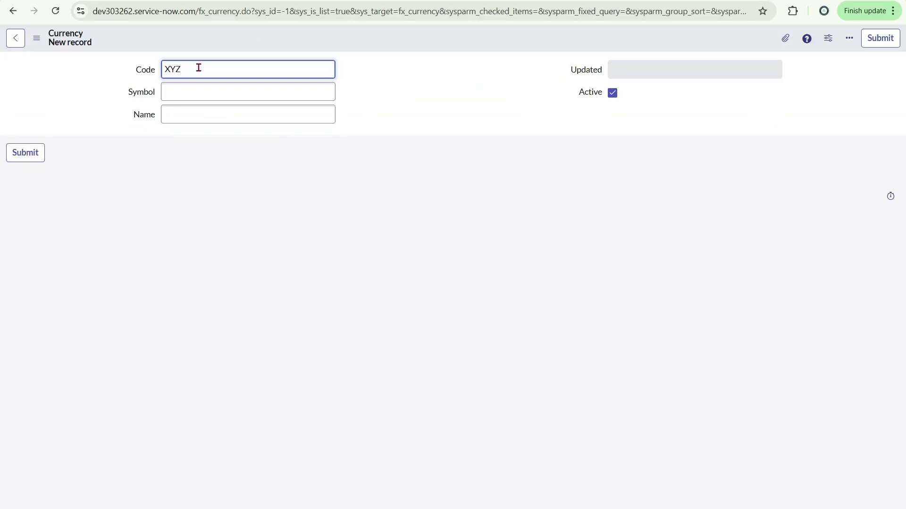
left_click(188, 86)
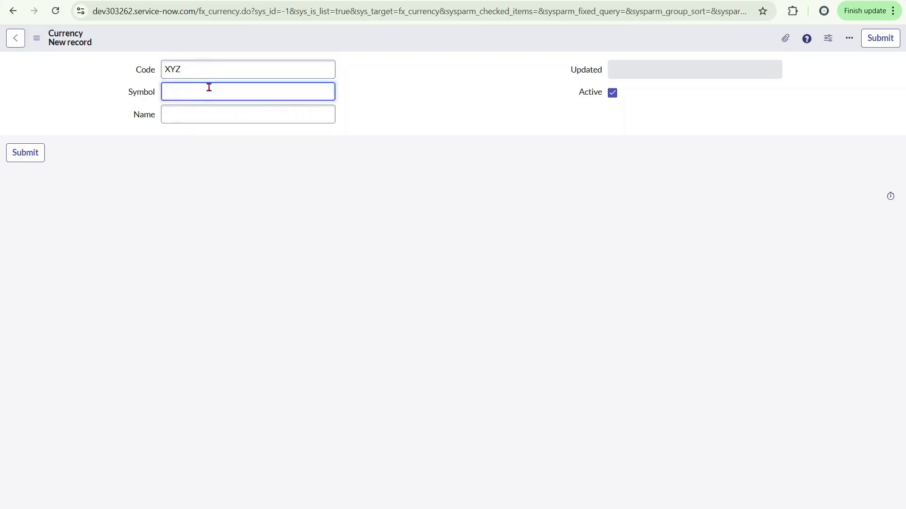
left_click(240, 121)
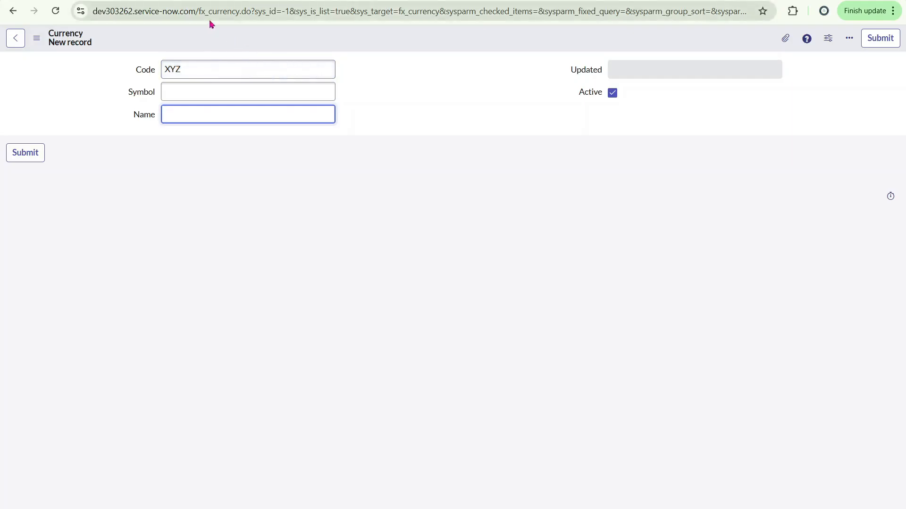
left_click(8, 42)
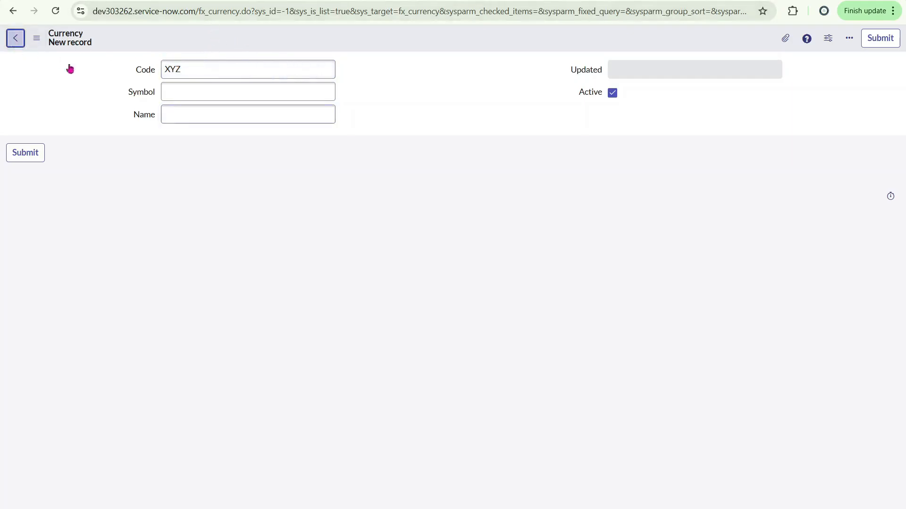
left_click(431, 116)
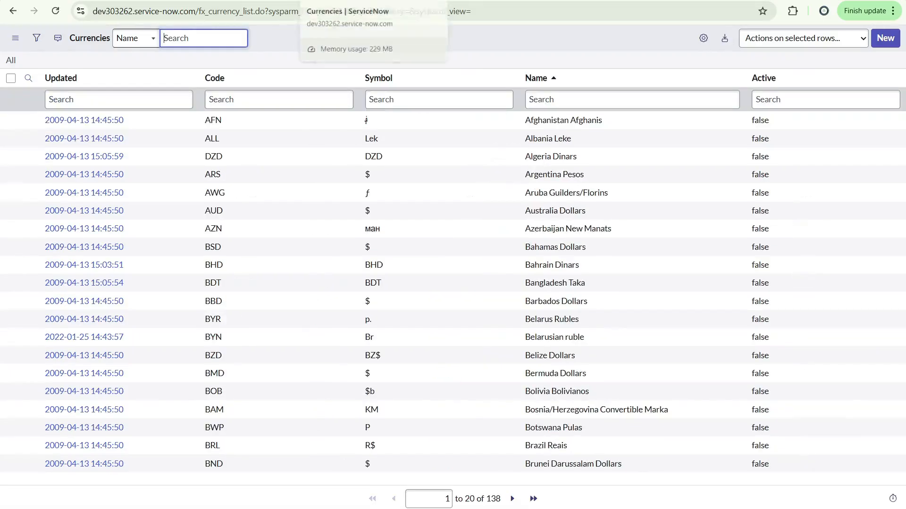
Compare the tire request form's Requester Information section with its Form Design layout, and look over the form's Configure options
left_click(474, 1)
left_click(53, 202)
left_click(424, 1)
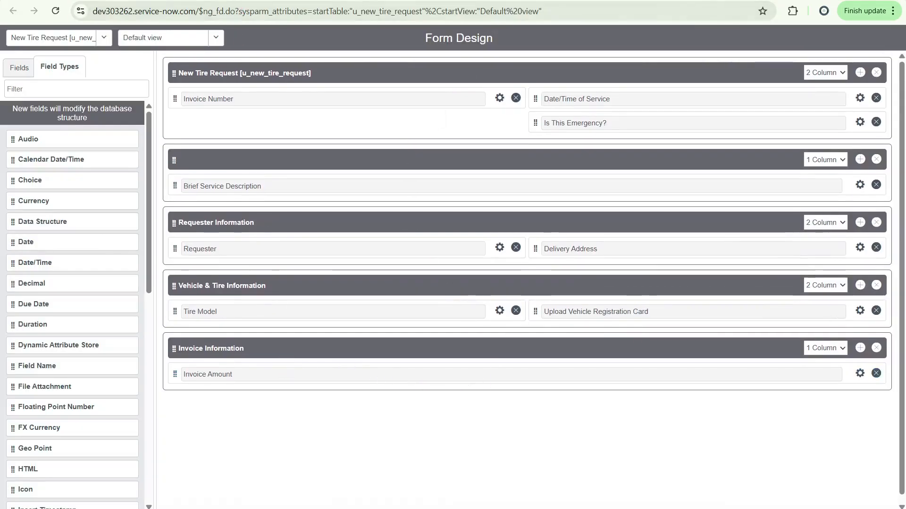
left_click(474, 1)
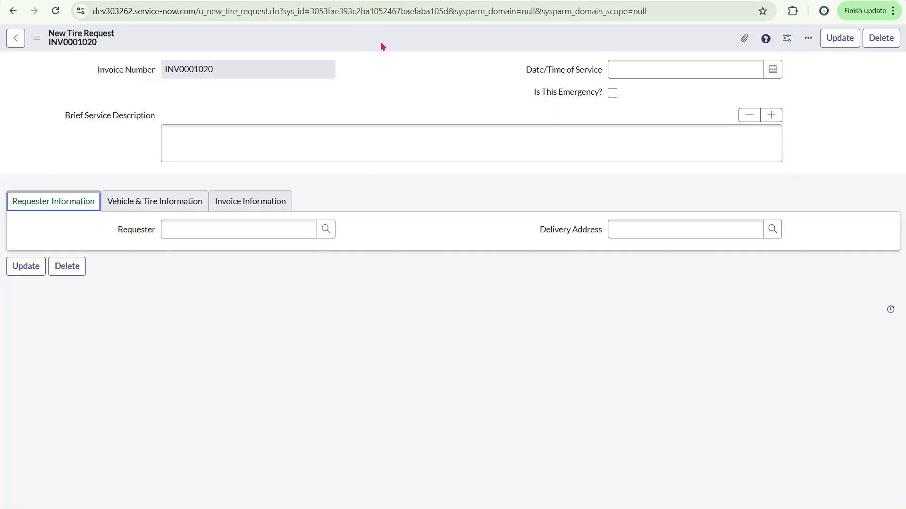
left_click(375, 1)
left_click(371, 1)
right_click(367, 45)
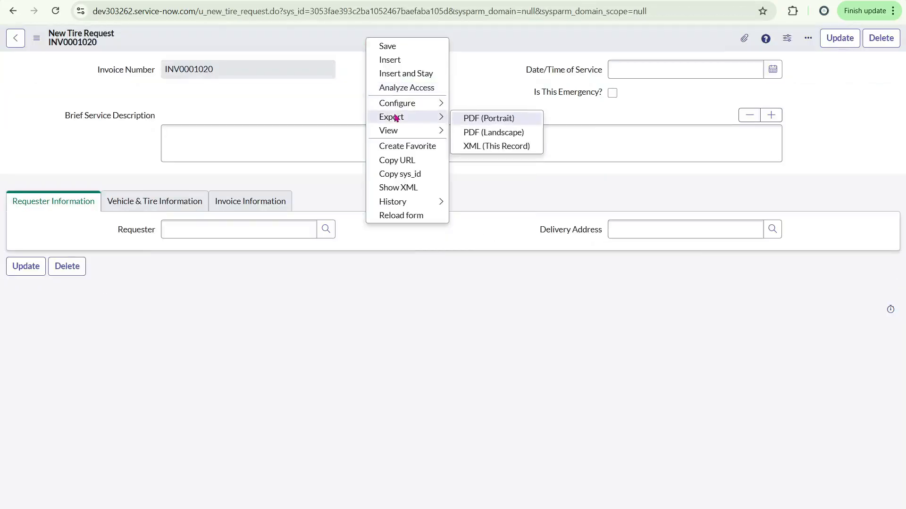
mouse_move(427, 117)
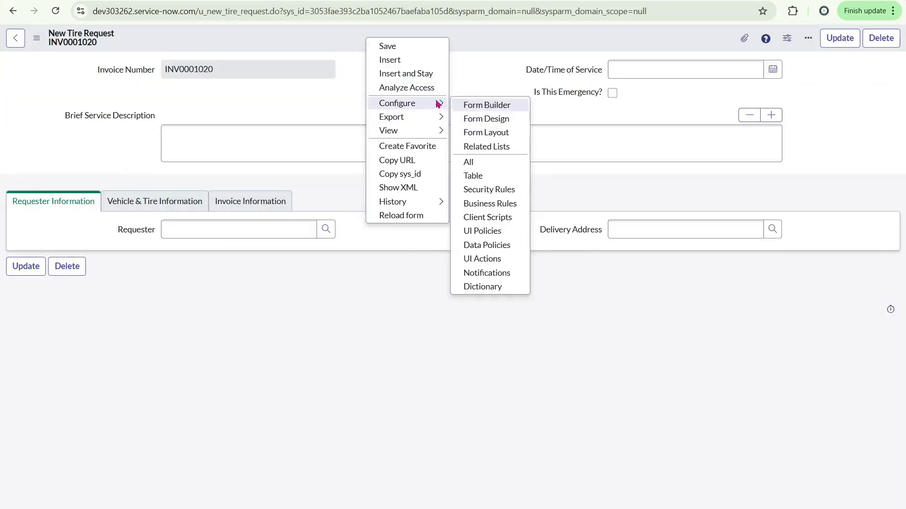
Find the Open incidents module by filtering the navigator for "incide", and open incident INC0009009 from its list
left_click(142, 1)
left_click(126, 44)
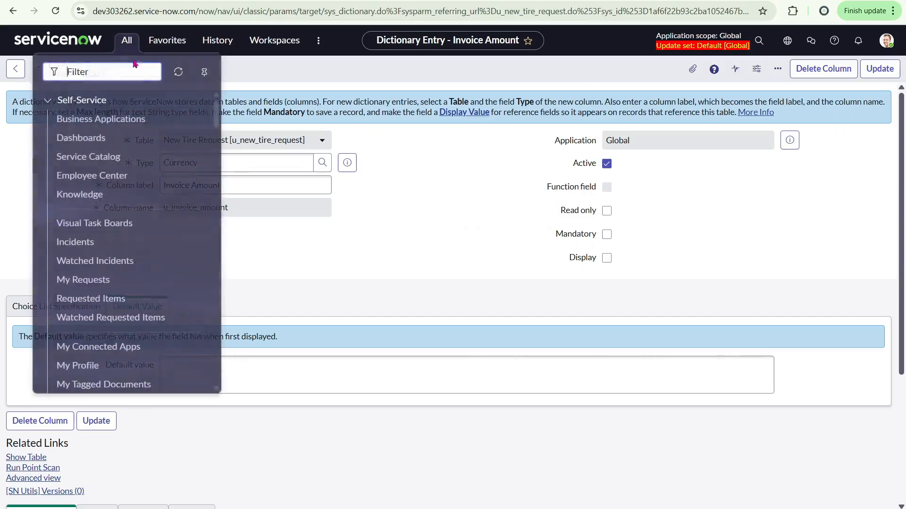
type("in")
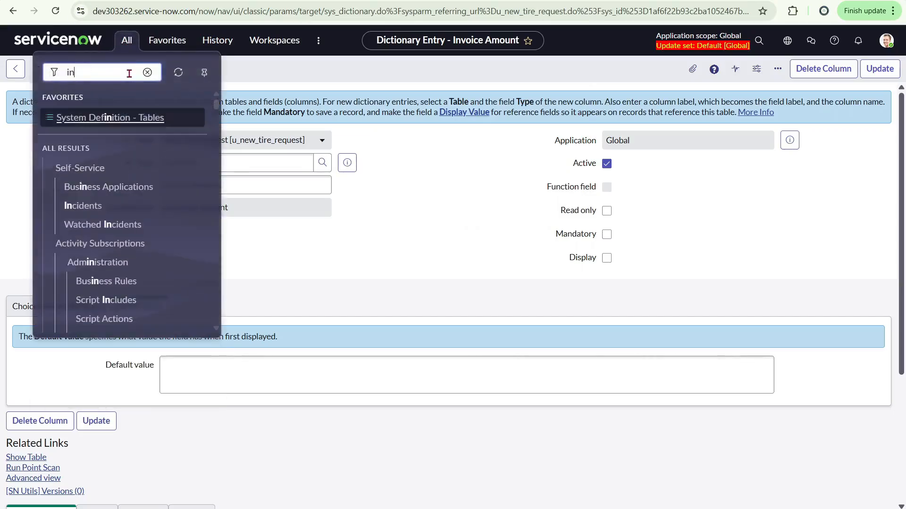
type("cide")
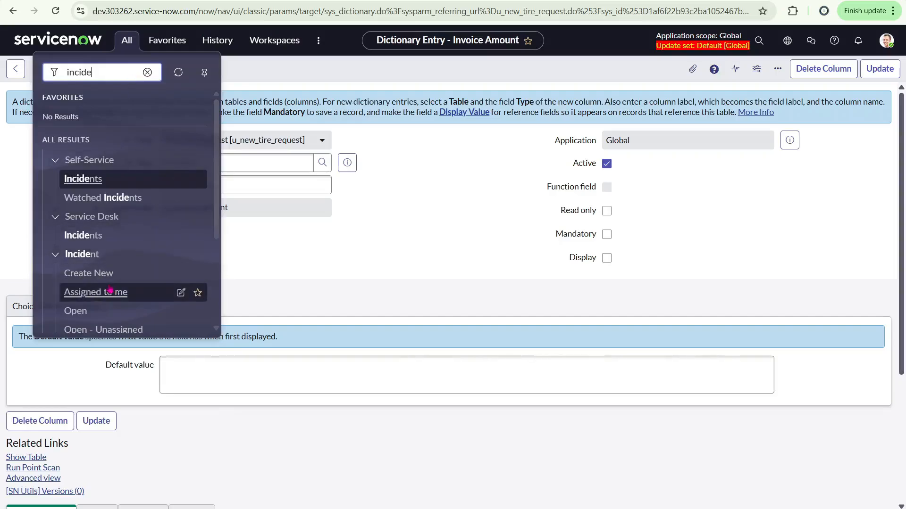
left_click(83, 311)
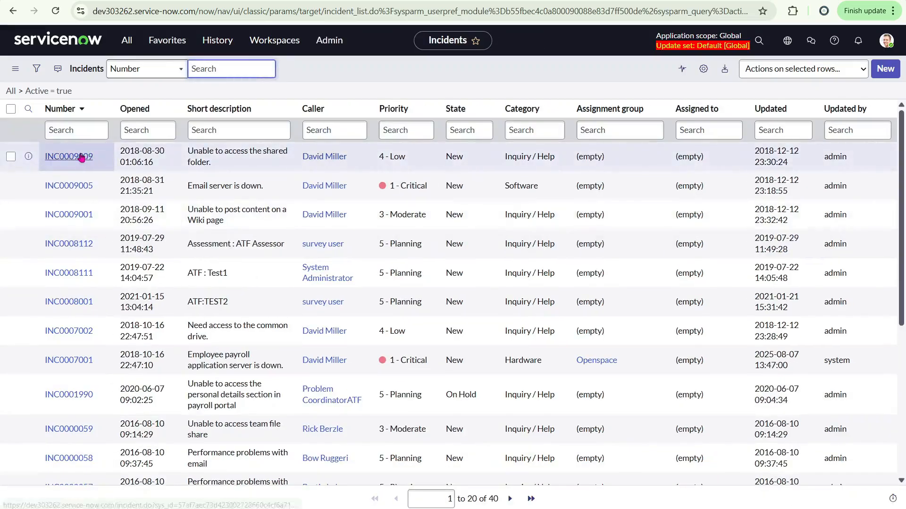
left_click(81, 157)
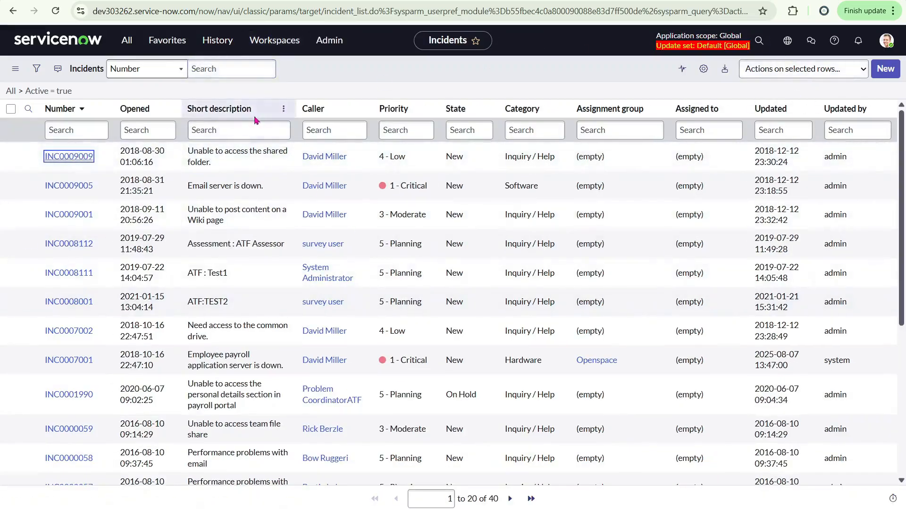
Examine the incident form's Notes, Related Records and Resolution Information sections and the fields they contain
scroll(176, 348, "down", 8)
scroll(176, 349, "up", 2)
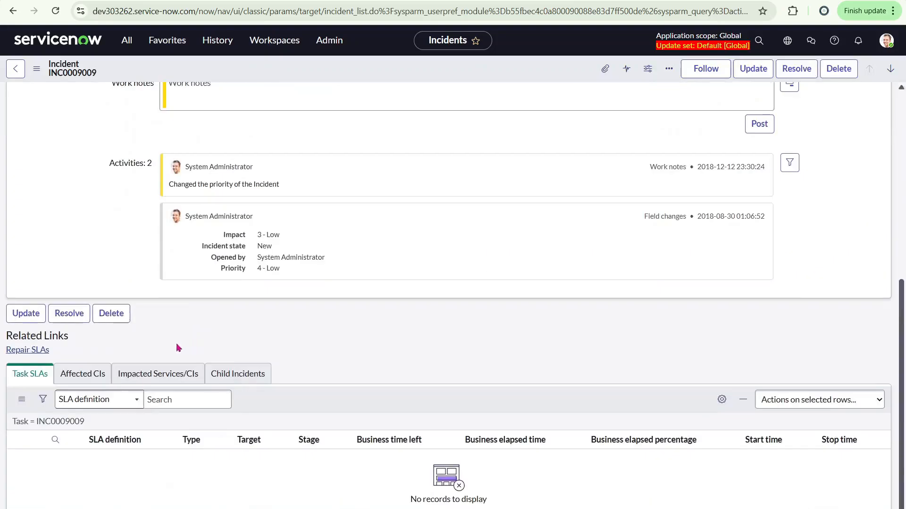
scroll(177, 348, "up", 7)
scroll(163, 236, "down", 8)
scroll(160, 237, "up", 6)
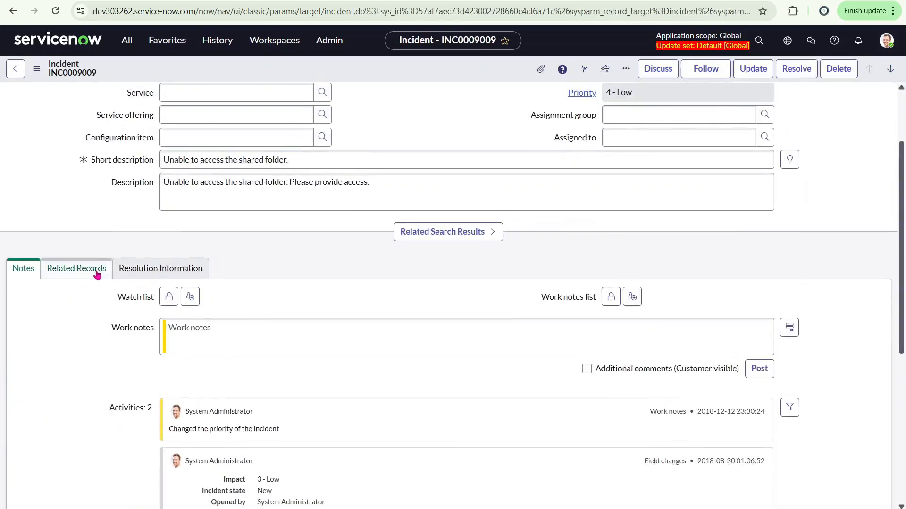
scroll(97, 274, "up", 1)
left_click(151, 327)
left_click(50, 327)
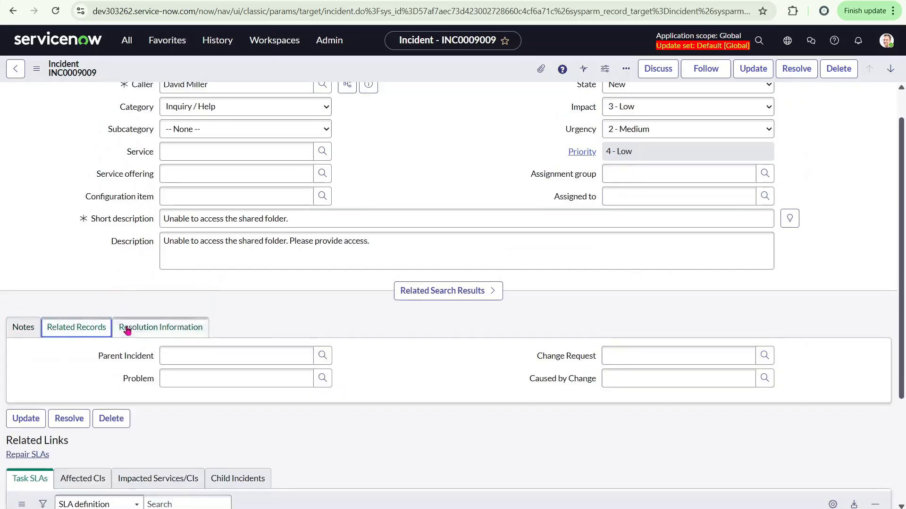
scroll(128, 330, "down", 3)
scroll(127, 260, "up", 2)
left_click(134, 290)
left_click(69, 292)
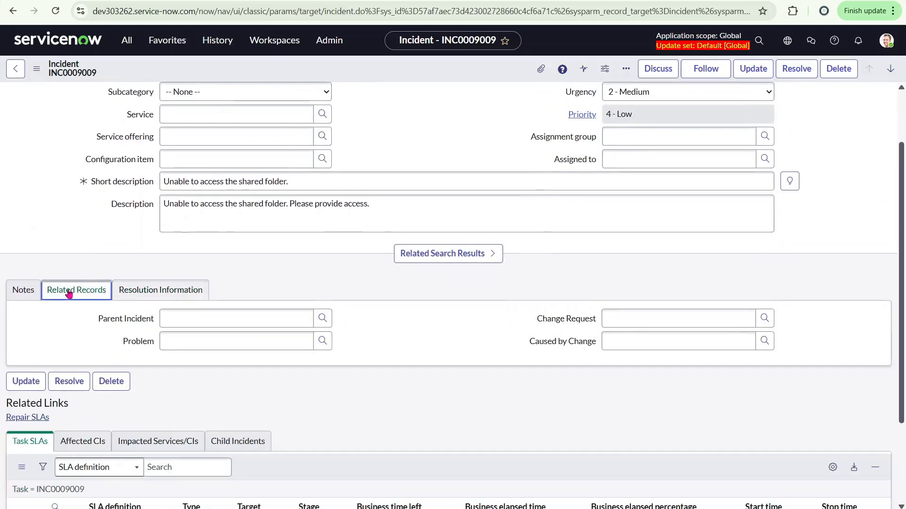
Examine the incident form's overall structure, from the main fields and action buttons to the related links and related lists
scroll(198, 246, "up", 2)
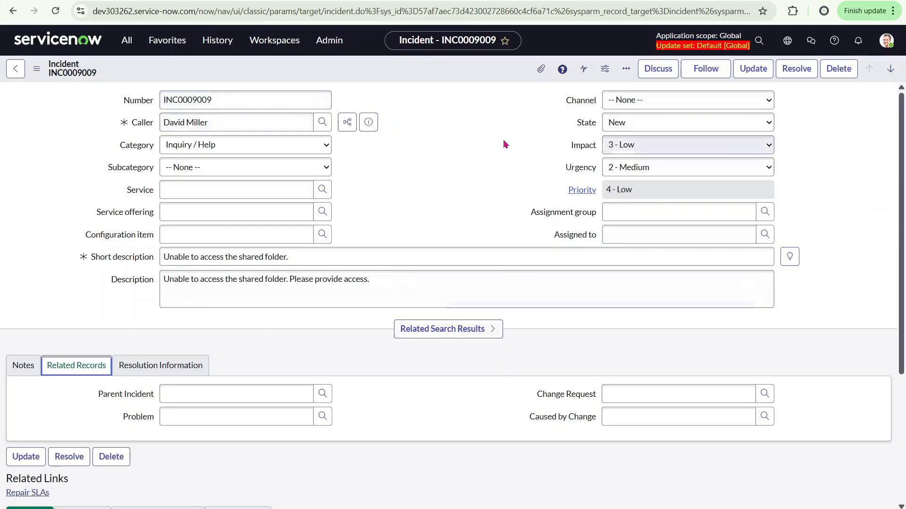
scroll(495, 353, "down", 1)
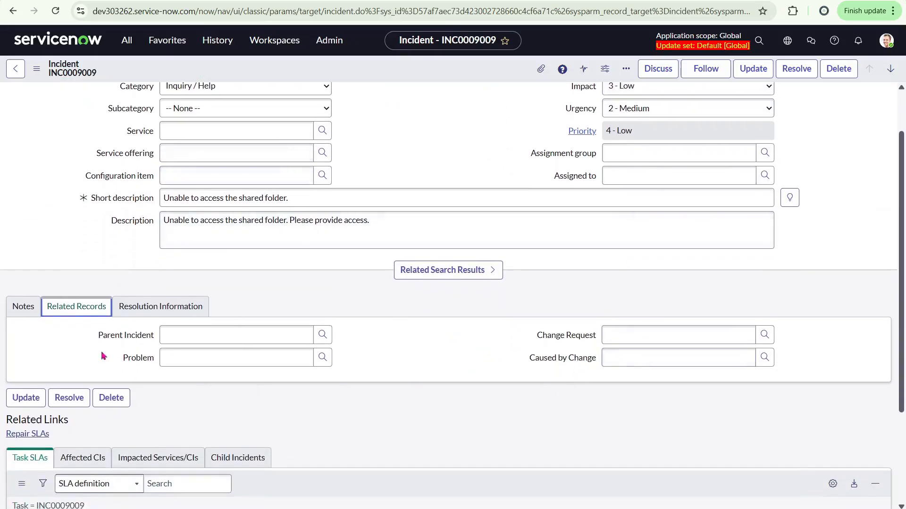
scroll(104, 349, "up", 1)
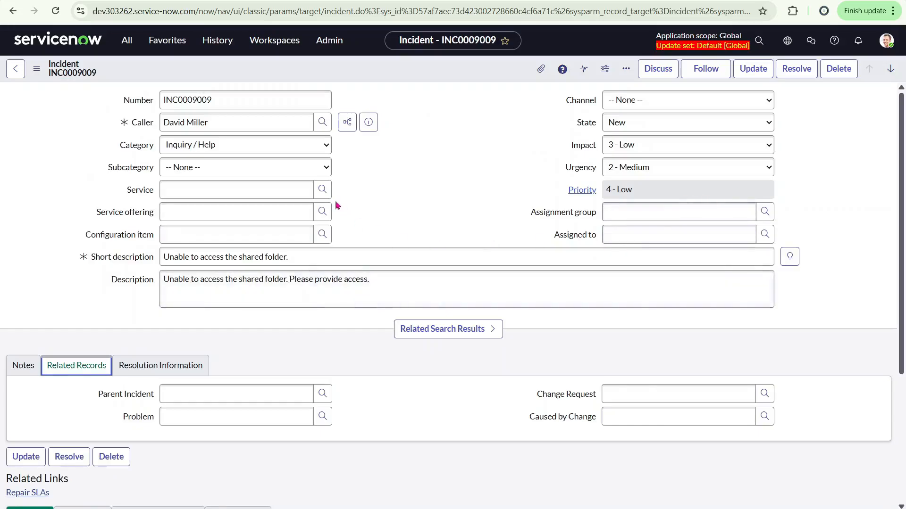
scroll(357, 244, "down", 1)
scroll(358, 244, "down", 3)
scroll(621, 127, "up", 4)
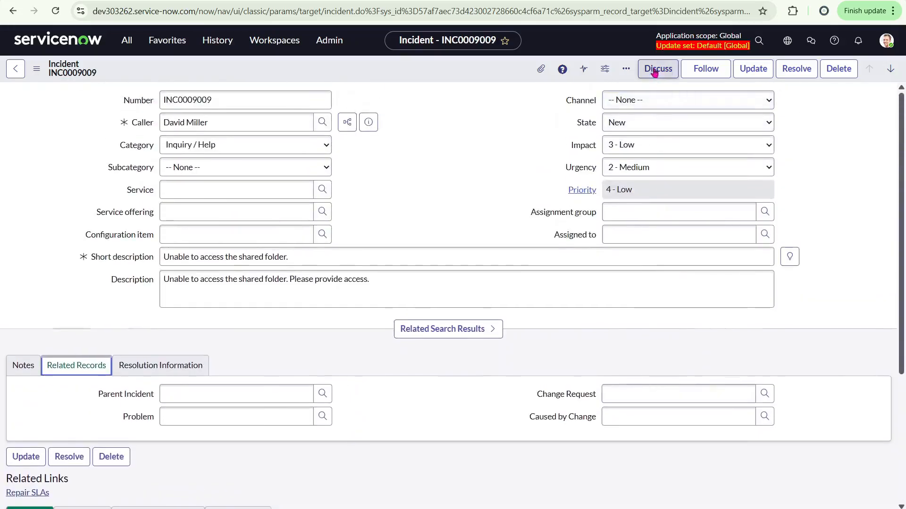
scroll(327, 166, "down", 3)
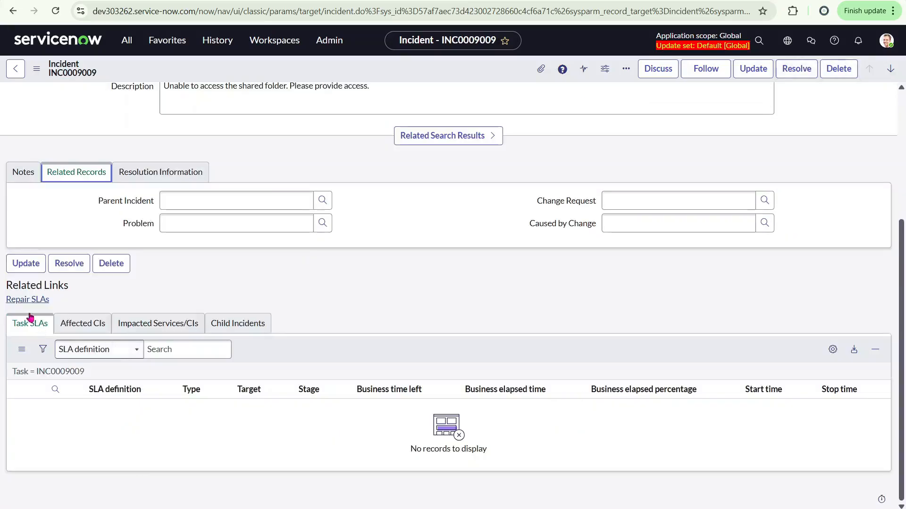
Examine the incident form's Related Links section and its Task SLAs, Affected CIs, Impacted Services/CIs and Child Incidents related lists
scroll(326, 166, "up", 4)
scroll(198, 298, "down", 4)
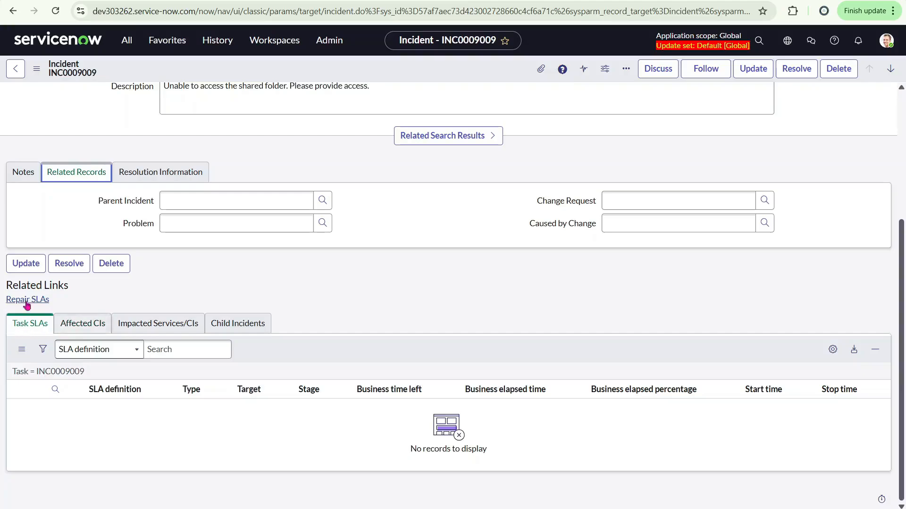
left_click_drag(9, 289, 87, 296)
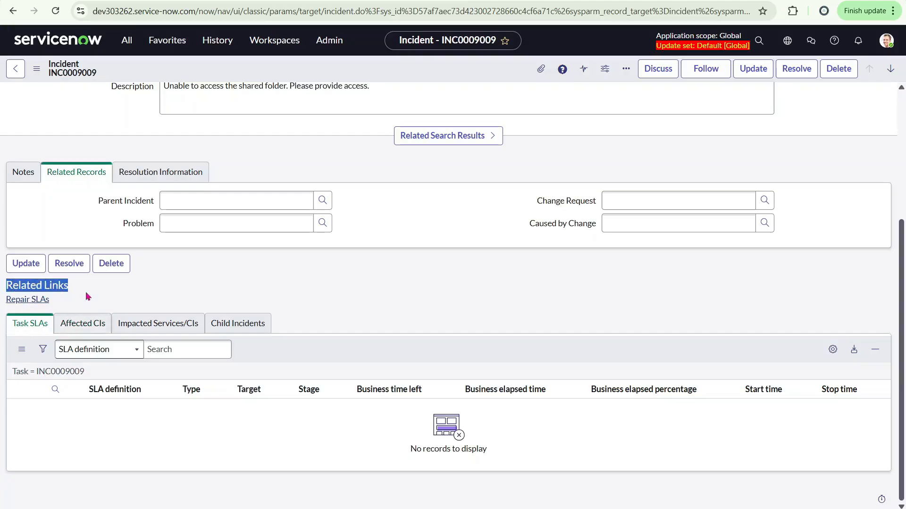
left_click(95, 324)
left_click(160, 329)
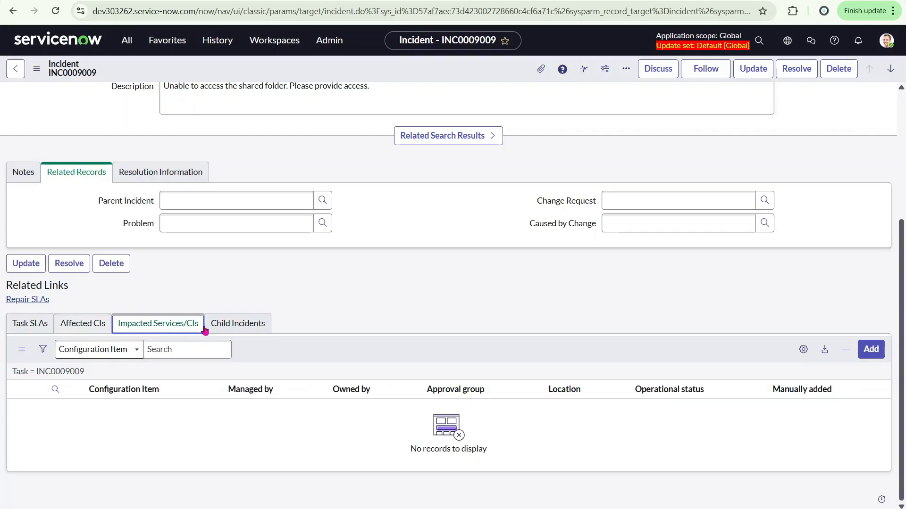
left_click(211, 326)
left_click(158, 325)
left_click(61, 325)
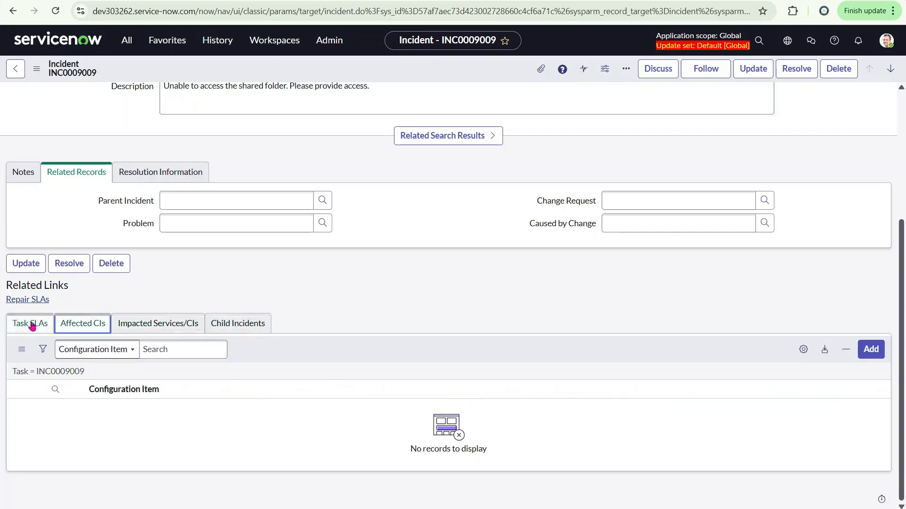
left_click(32, 325)
scroll(154, 300, "up", 4)
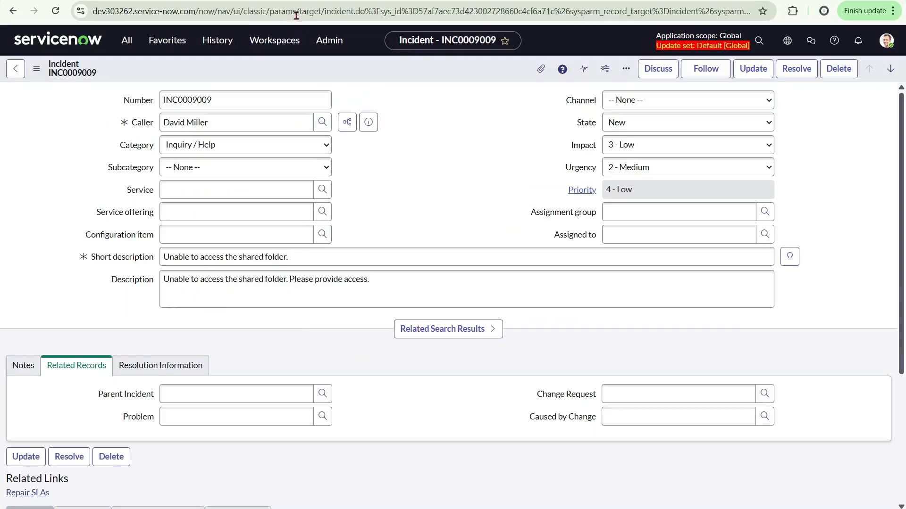
scroll(234, 336, "down", 4)
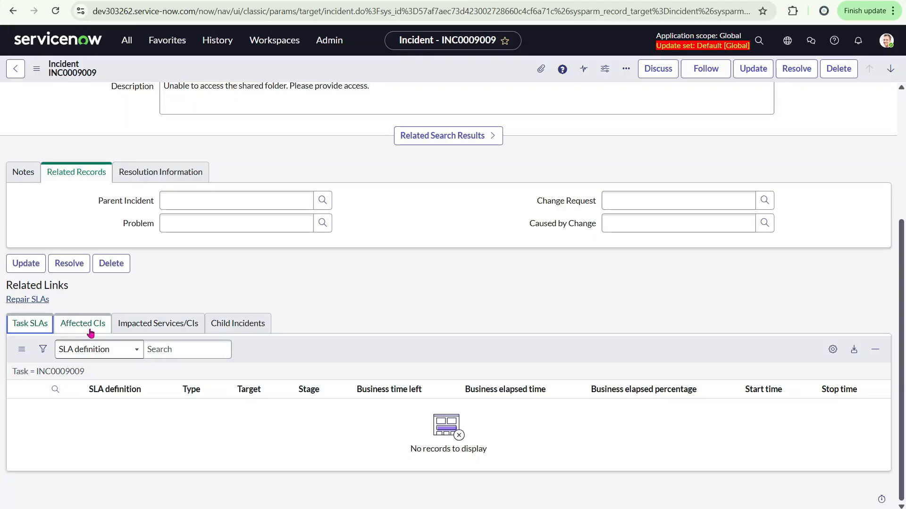
Add Approvers to the incident form's related lists, save the configuration, and show the Approvers list on the form
scroll(353, 224, "up", 5)
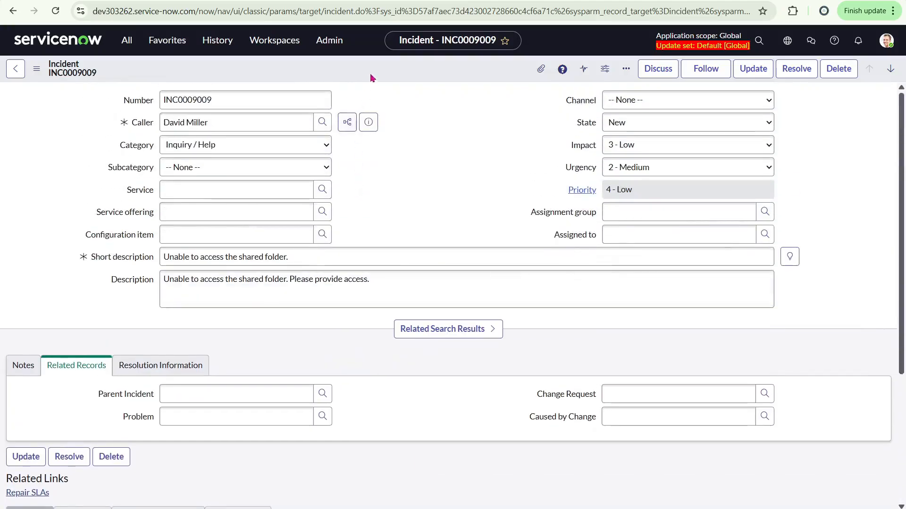
right_click(373, 69)
mouse_move(422, 283)
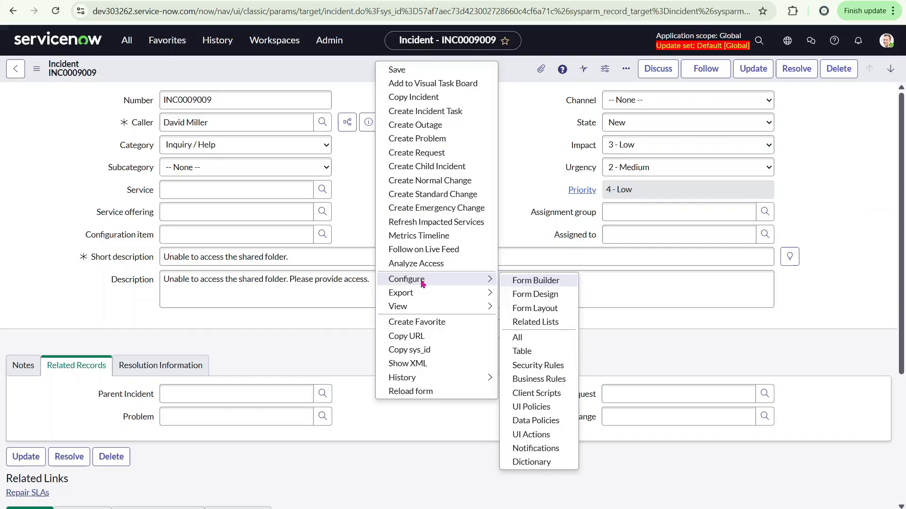
left_click(535, 322)
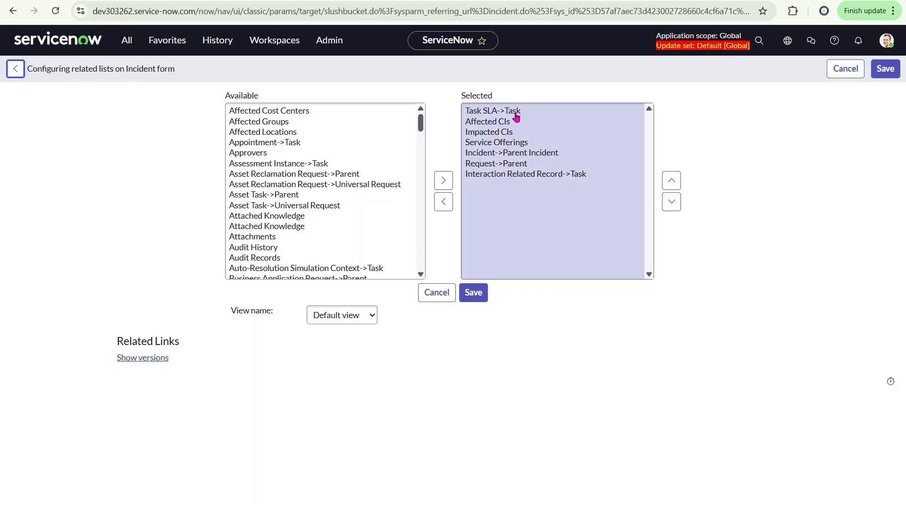
left_click(259, 154)
left_click(443, 181)
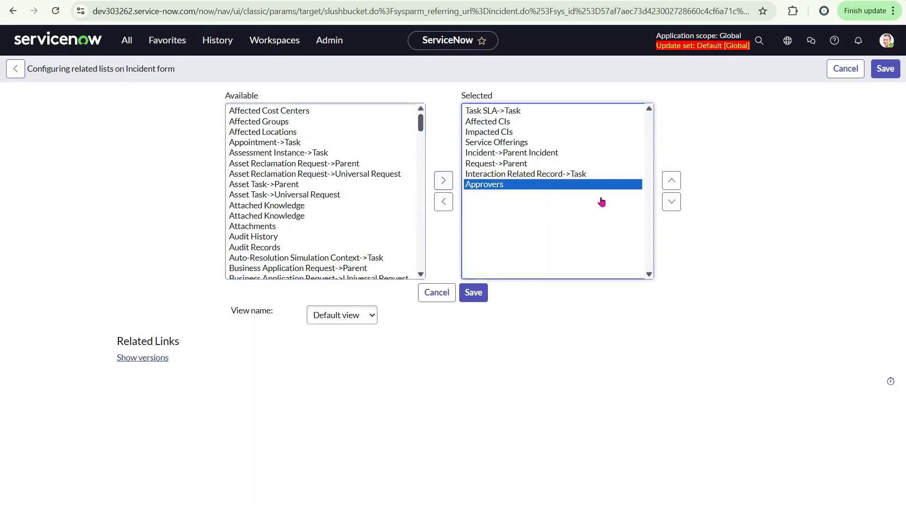
left_click(473, 293)
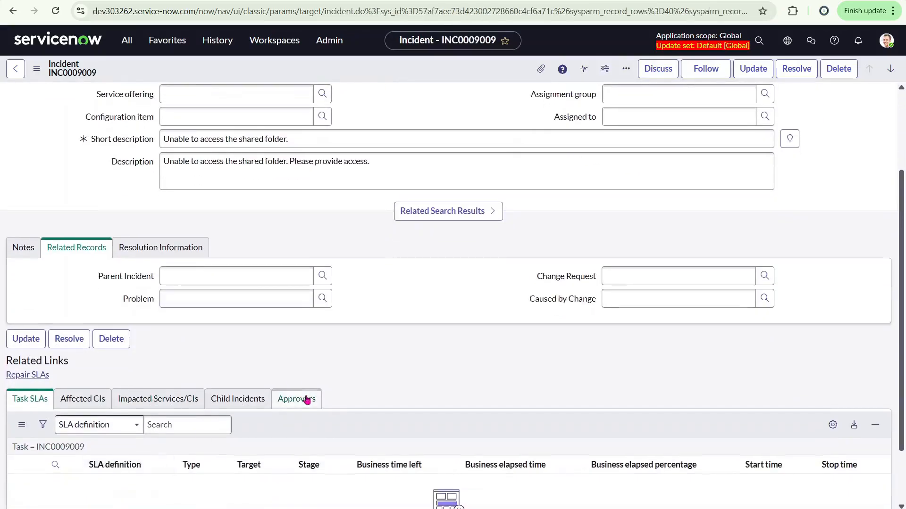
left_click(307, 400)
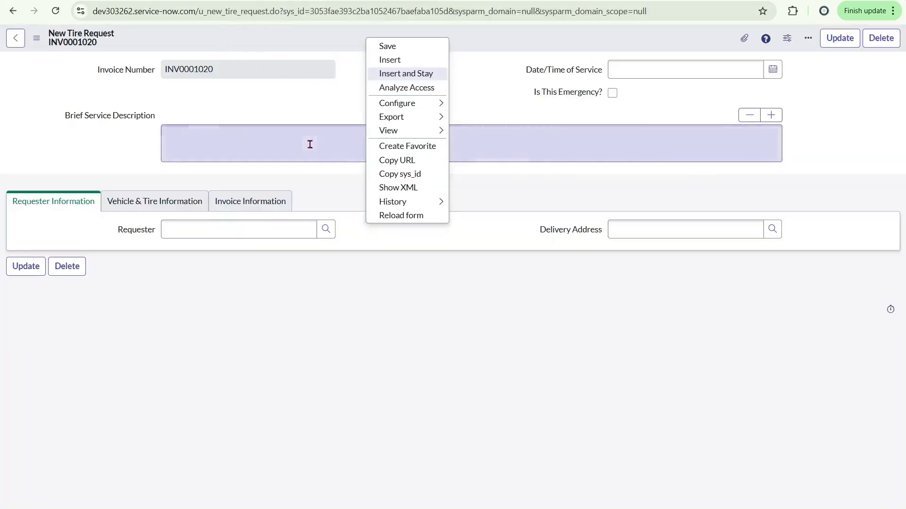
Switch to the New Tire Request form and open its related lists configuration to view the available lists
left_click(386, 31)
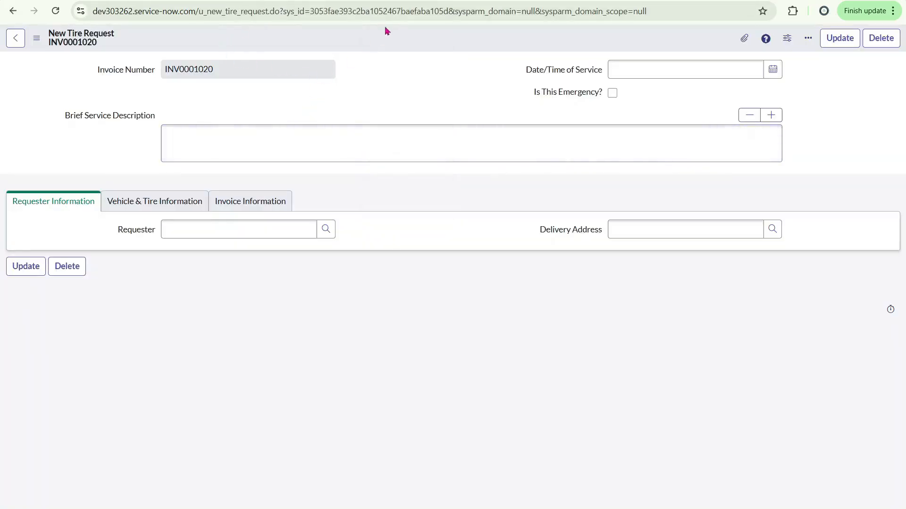
right_click(389, 40)
mouse_move(410, 106)
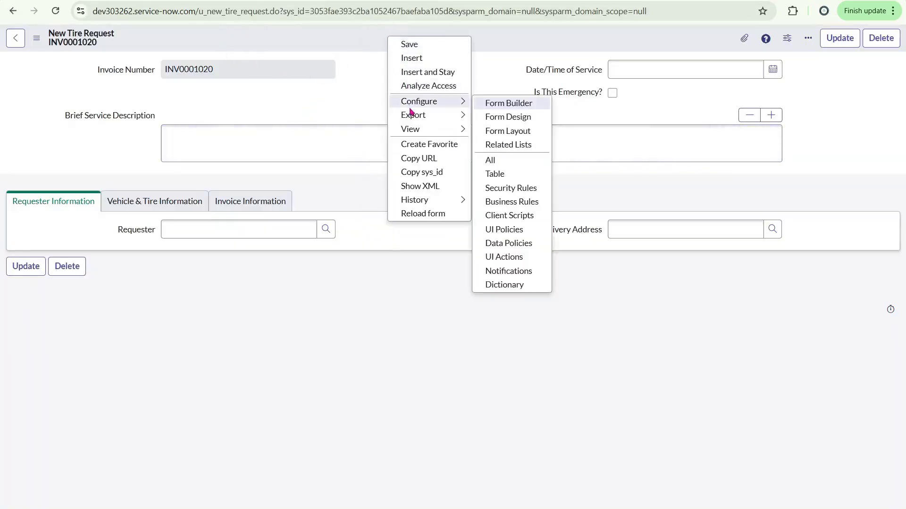
left_click(513, 148)
left_click(505, 87)
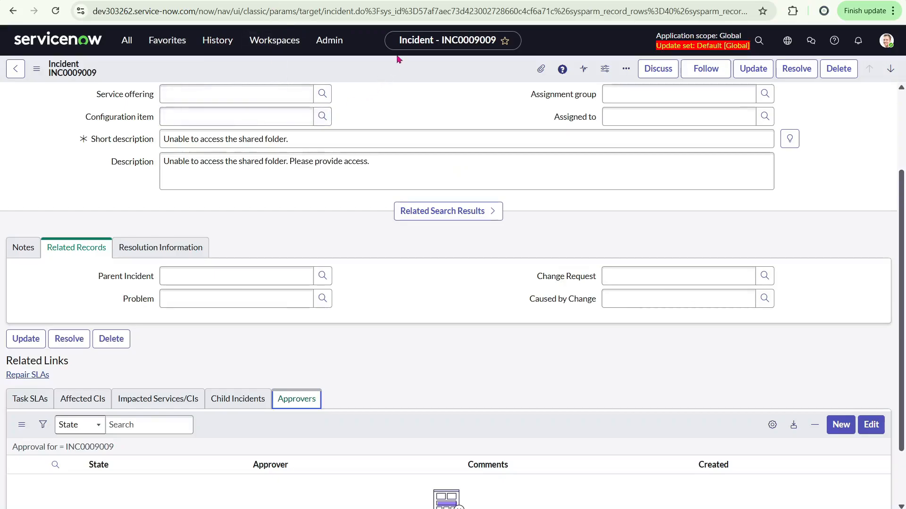
Return to incident INC0009009 and open its related lists configuration for comparison
right_click(399, 59)
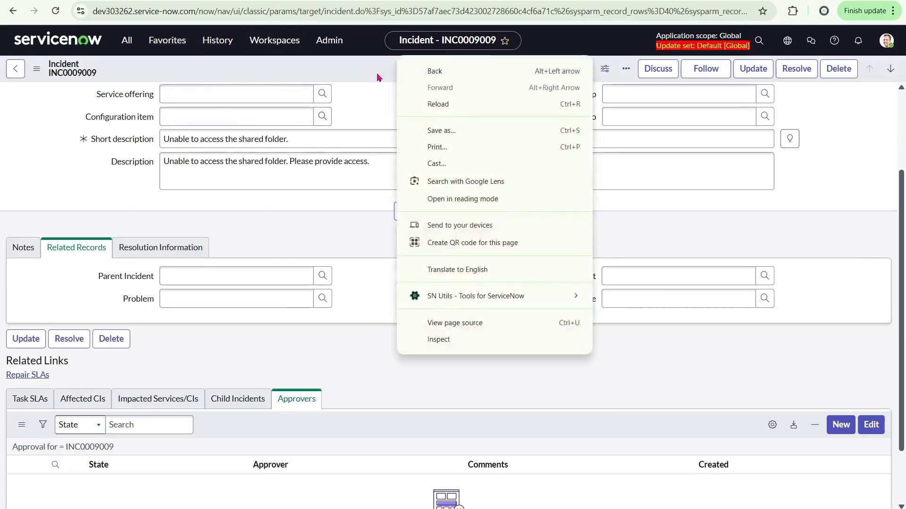
right_click(358, 69)
mouse_move(393, 289)
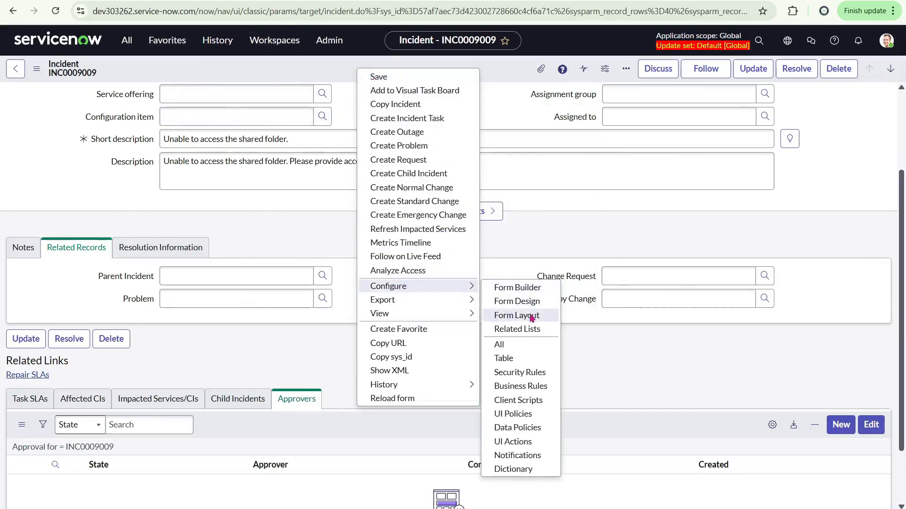
left_click(517, 330)
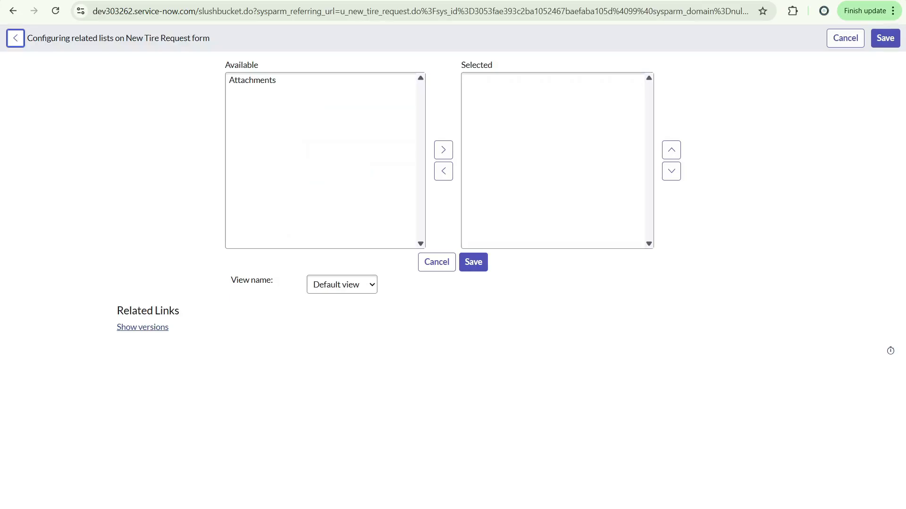
Add Attachments to the New Tire Request form's related lists, save, then open and close the list's new attachment dialog
left_click(342, 284)
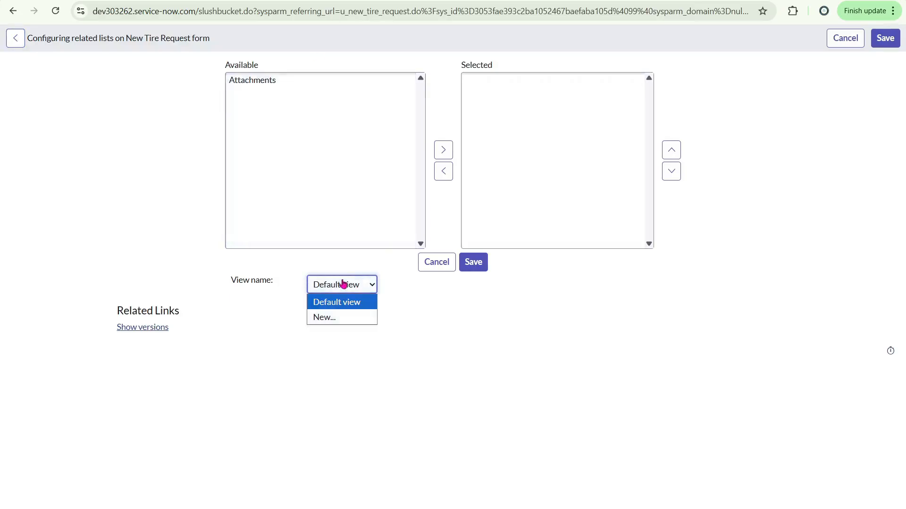
left_click(316, 182)
left_click(542, 138)
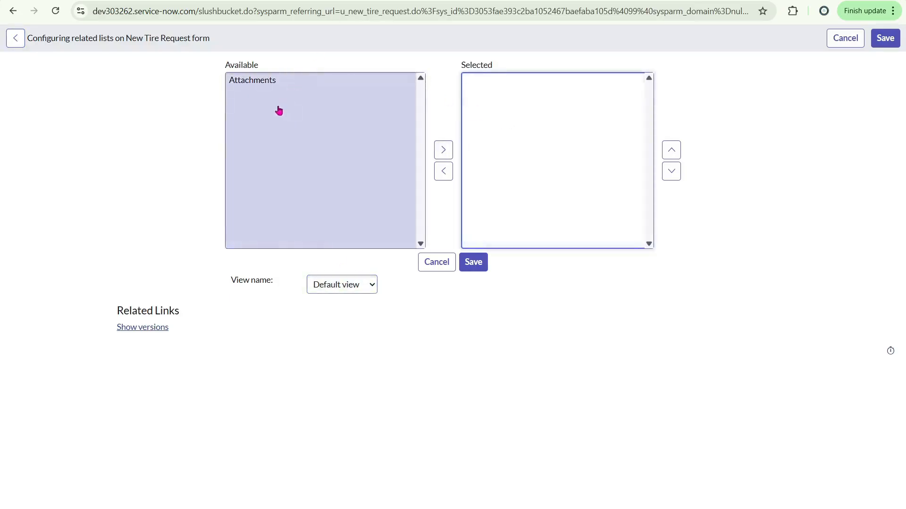
left_click(276, 83)
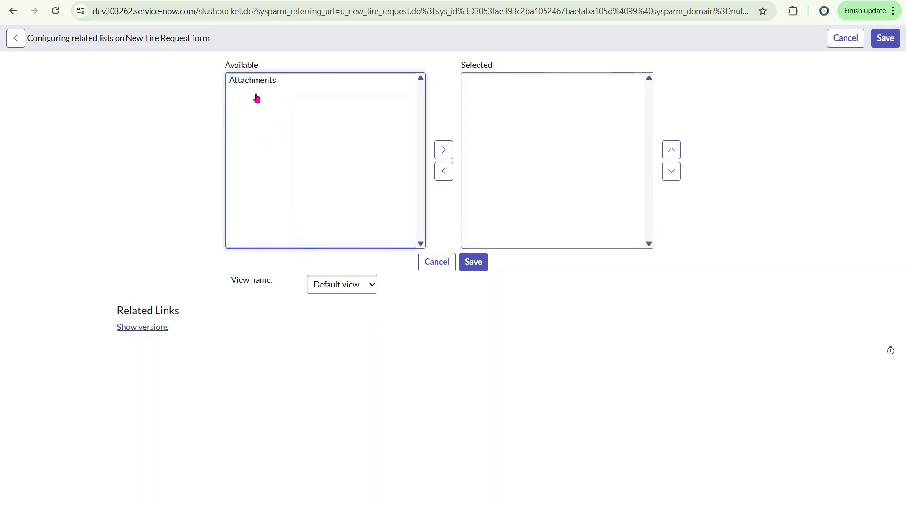
double_click(257, 83)
left_click(474, 263)
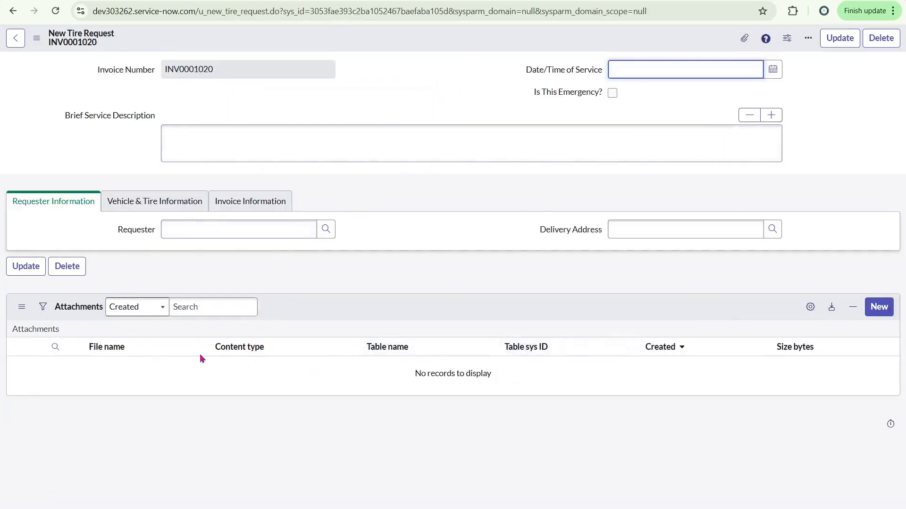
left_click(886, 314)
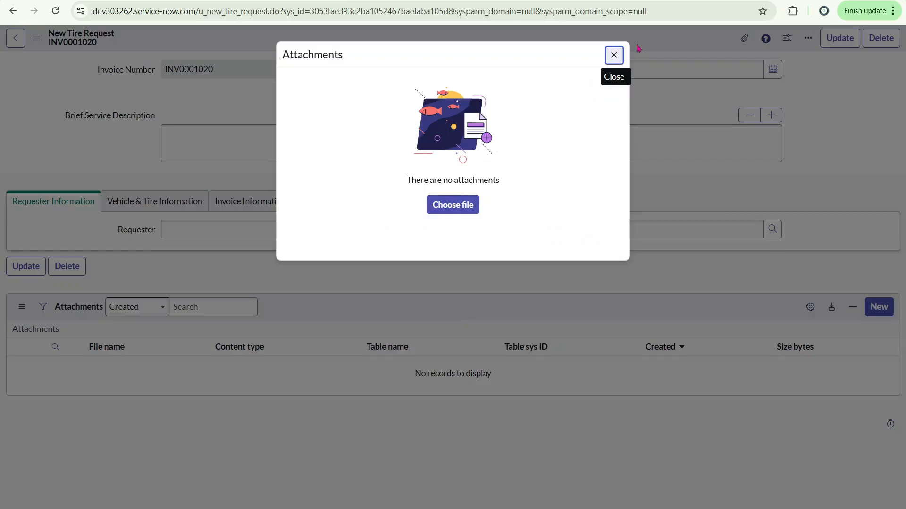
left_click(613, 56)
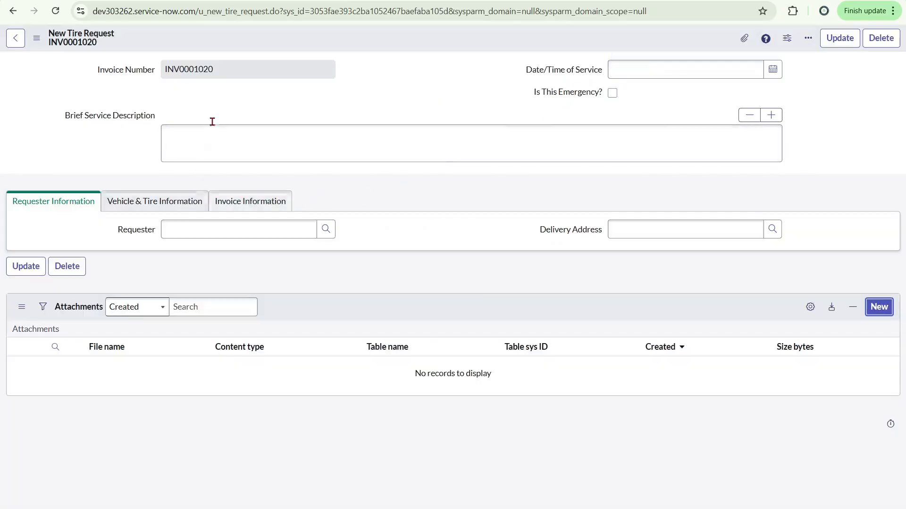
Remove Attachments from the New Tire Request form's related lists and save the configuration
right_click(441, 37)
mouse_move(500, 110)
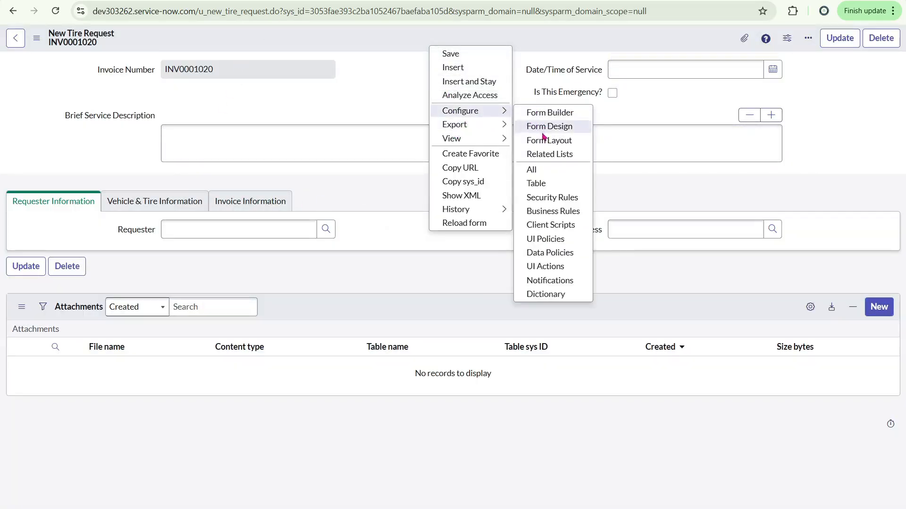
left_click(550, 154)
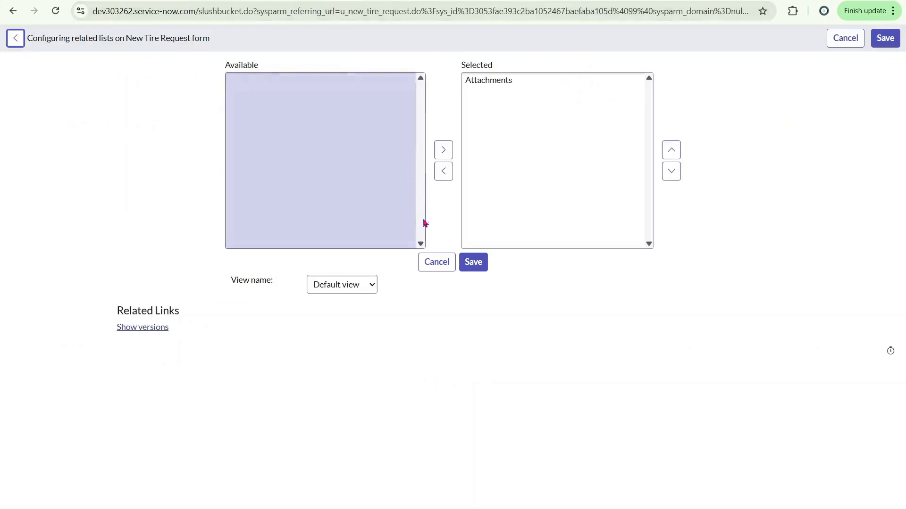
double_click(510, 85)
left_click(473, 262)
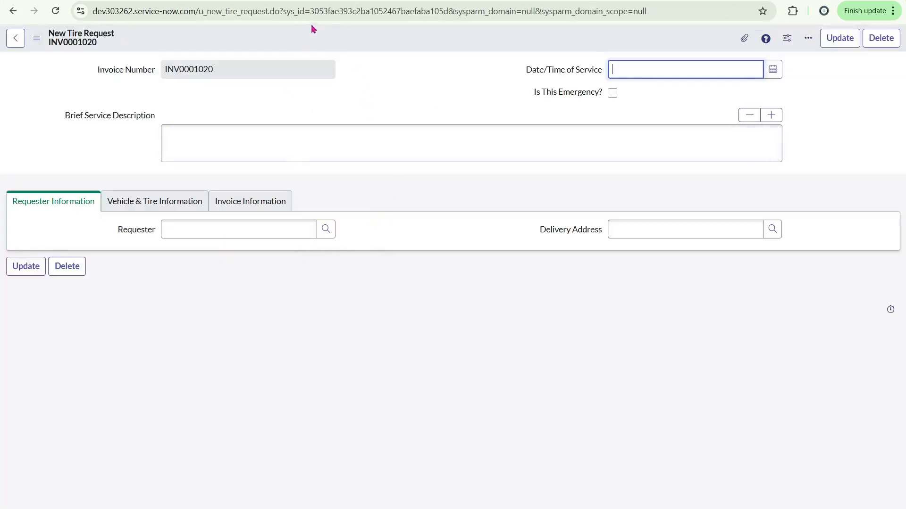
right_click(337, 35)
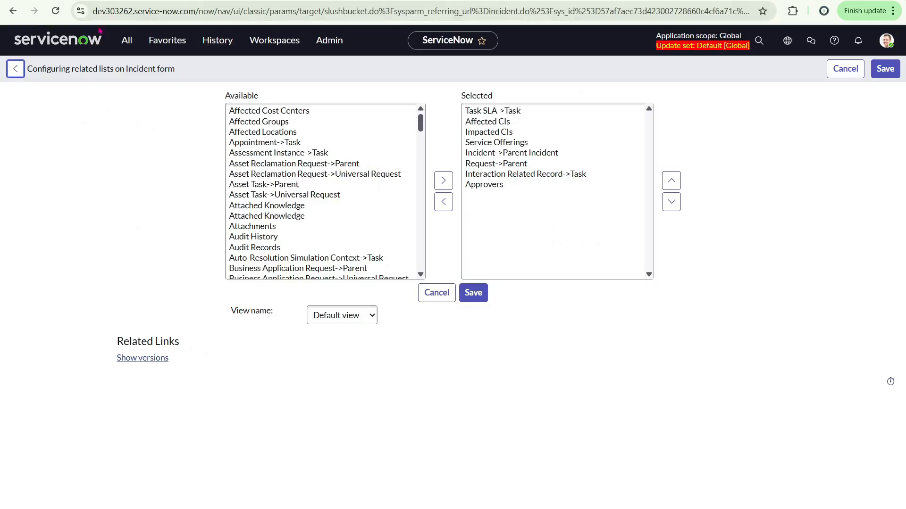
Filter the navigator for "relation" and open the Relationships module under System Definition
left_click(126, 40)
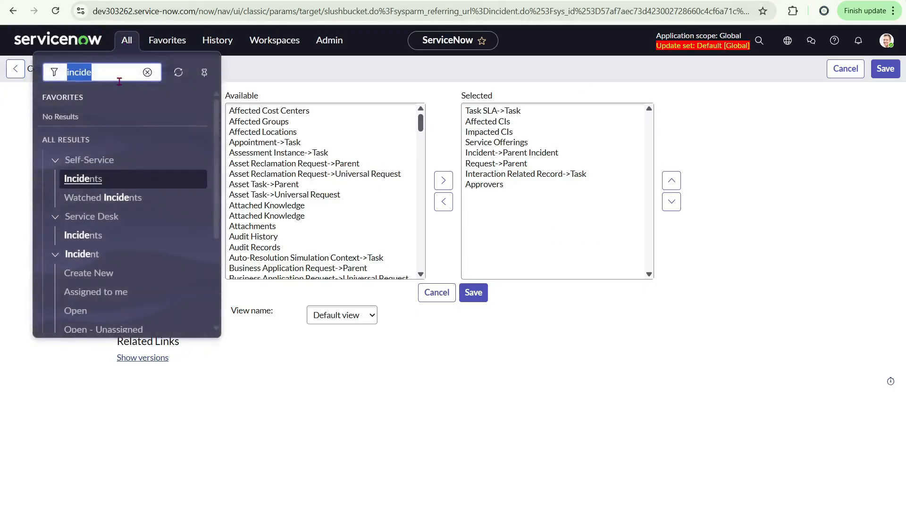
type("relatio")
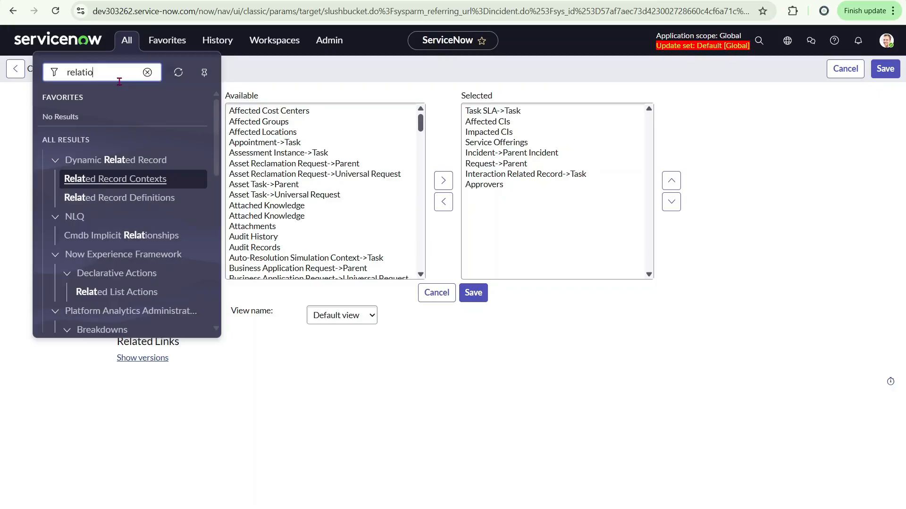
type("n")
scroll(95, 292, "down", 3)
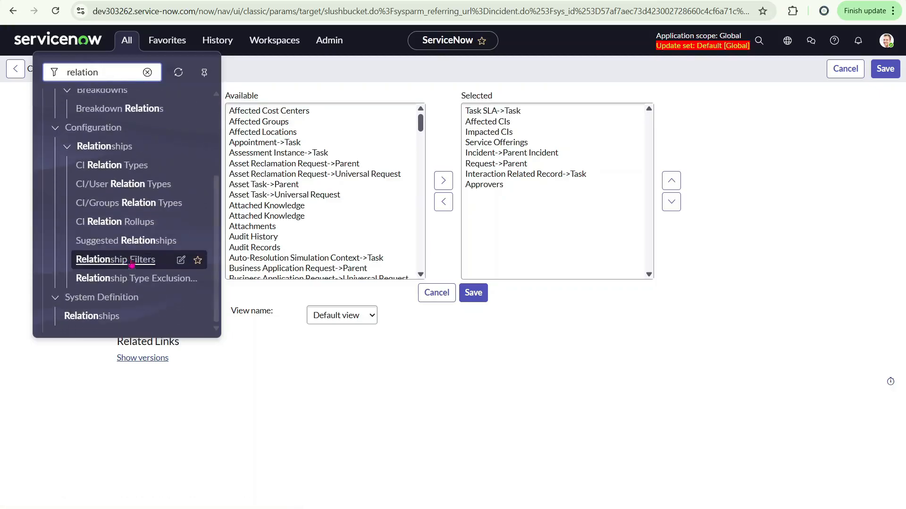
left_click(87, 320)
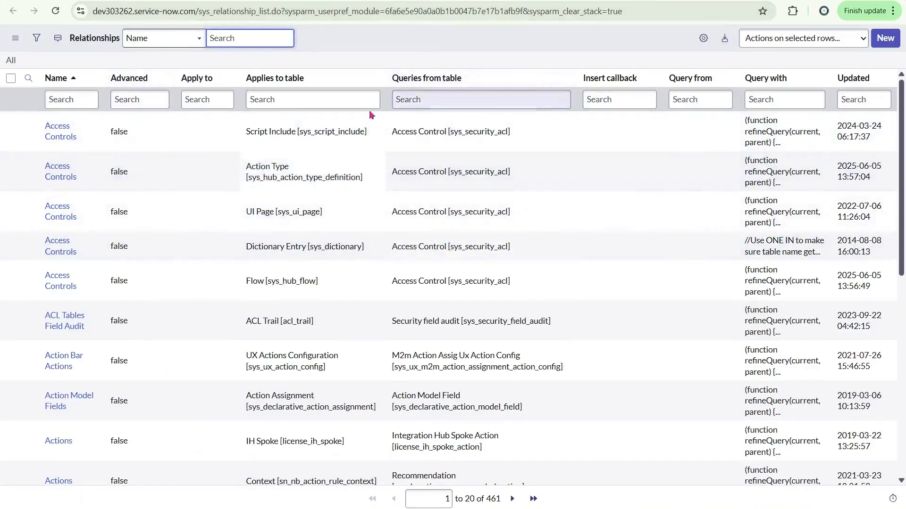
Look through the Relationships list and open the Access Controls relationship that applies to Script Include to examine its query script
scroll(318, 207, "down", 1)
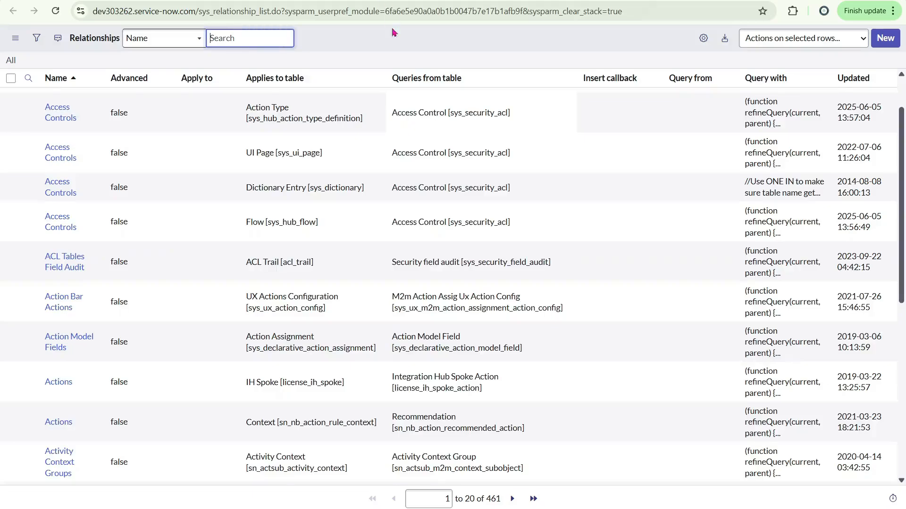
scroll(60, 131, "up", 1)
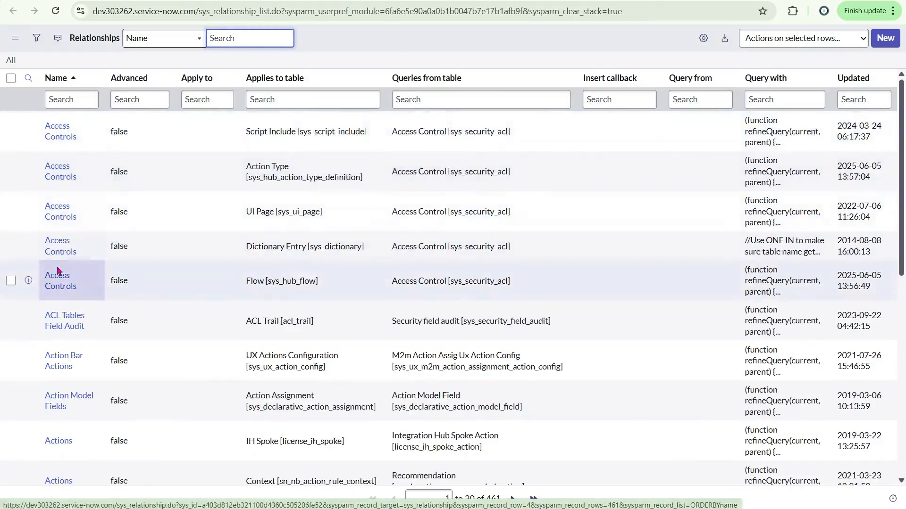
left_click(58, 284, "ctrl")
left_click(413, 2)
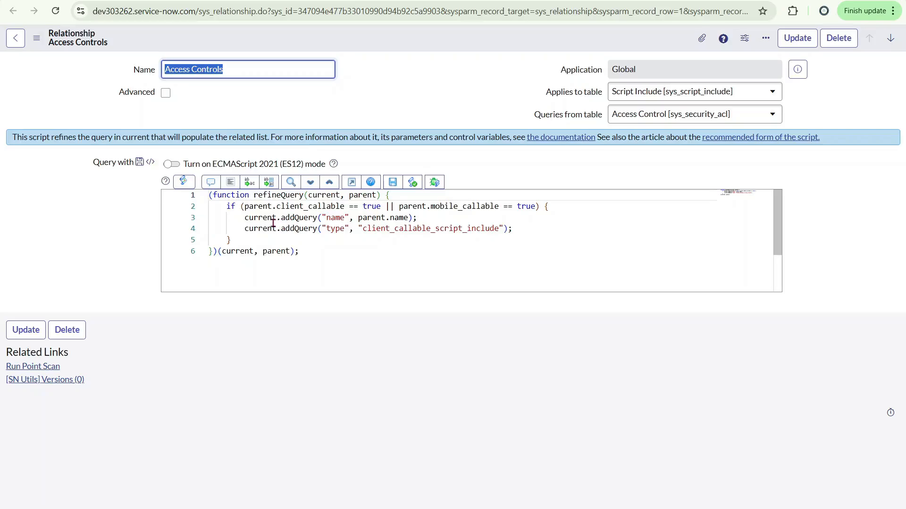
Start a new relationship record and set it to apply to the New Tire Request [u_new_tire_request] table
scroll(267, 255, "down", 1)
scroll(283, 255, "up", 1)
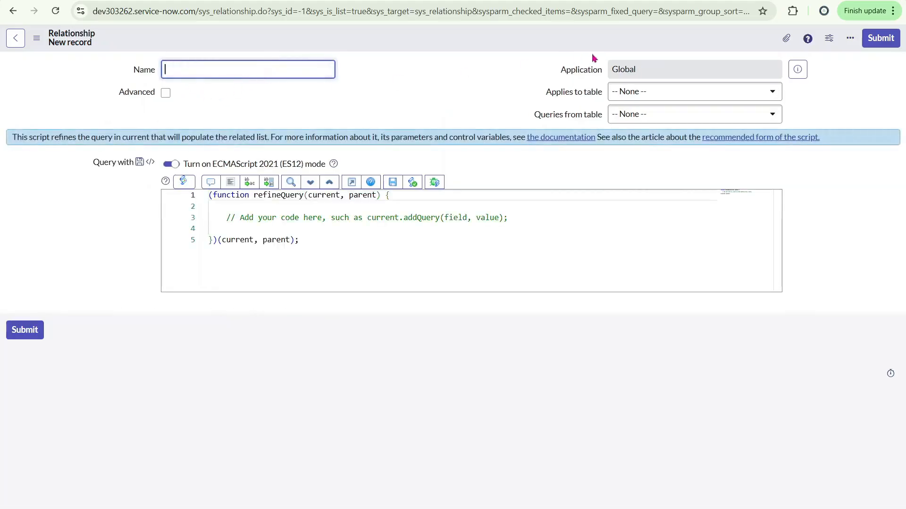
left_click(621, 98)
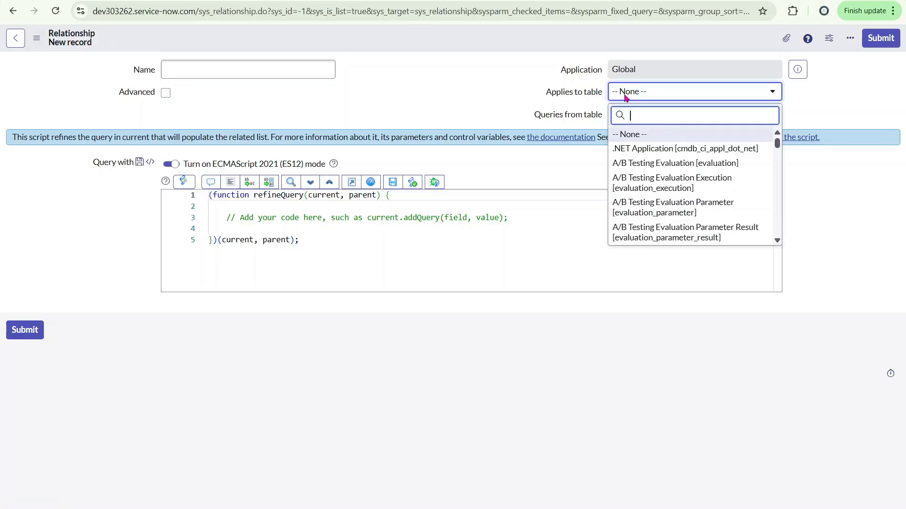
type("new")
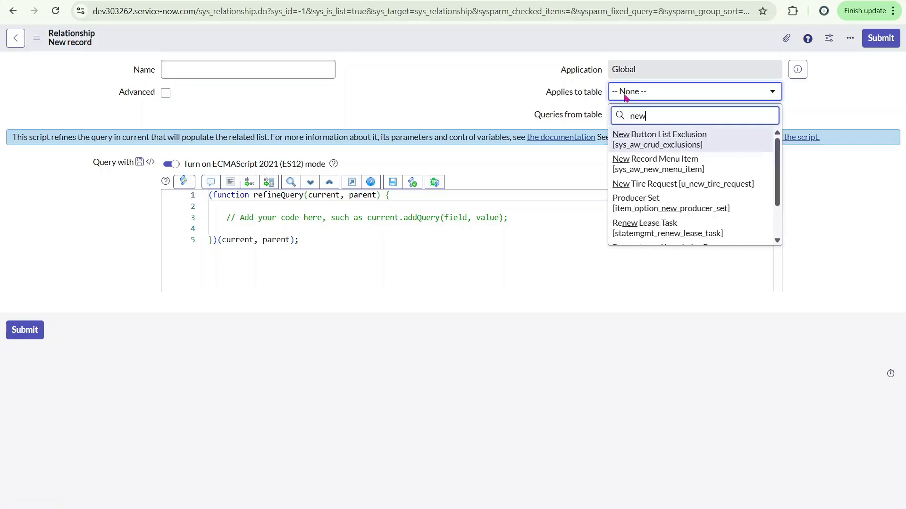
left_click(660, 184)
Set the table that the new relationship queries from to Problem [problem]
left_click(657, 117)
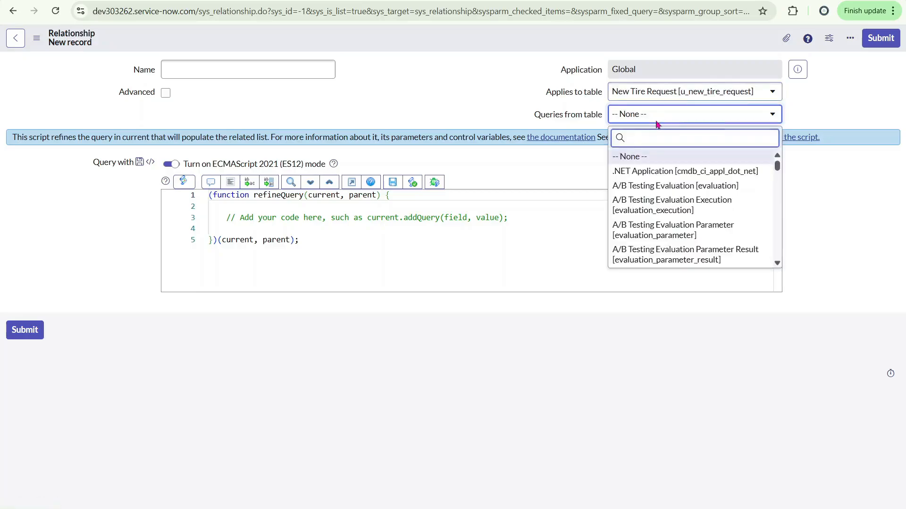
scroll(670, 246, "down", 10)
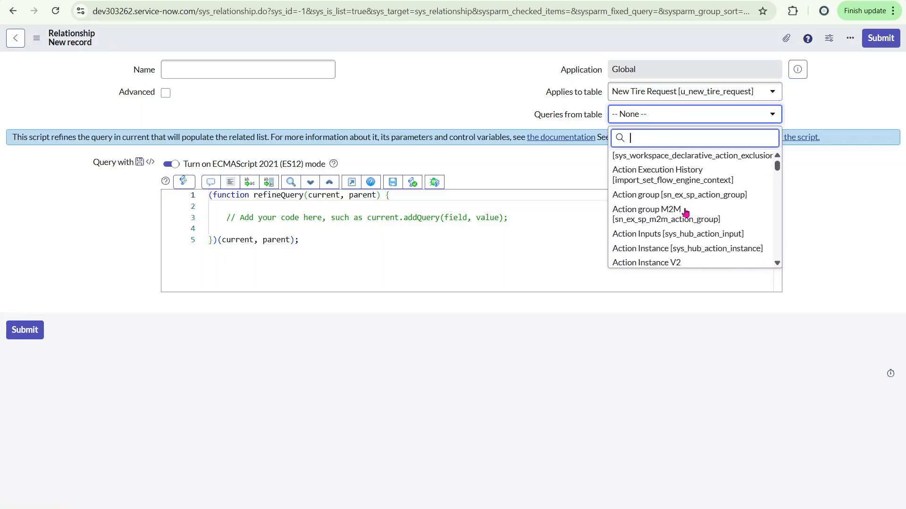
scroll(689, 198, "down", 5)
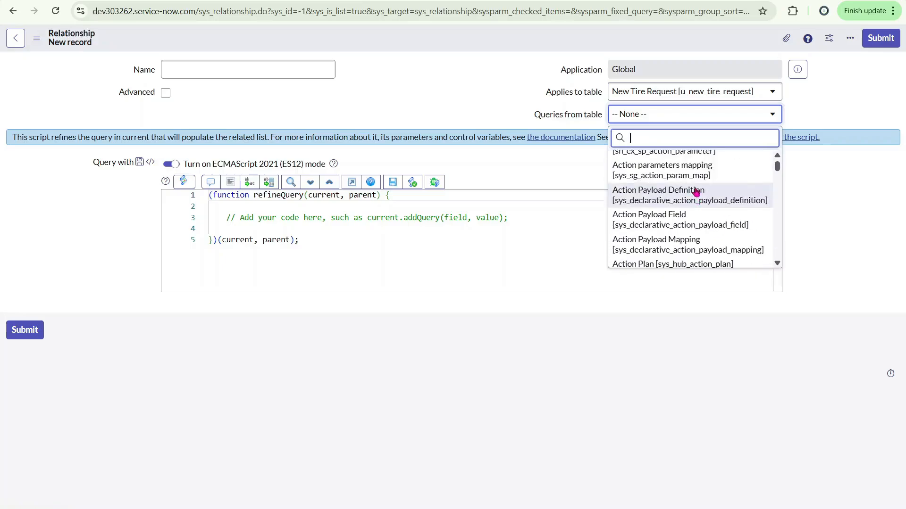
scroll(706, 173, "down", 3)
type("p")
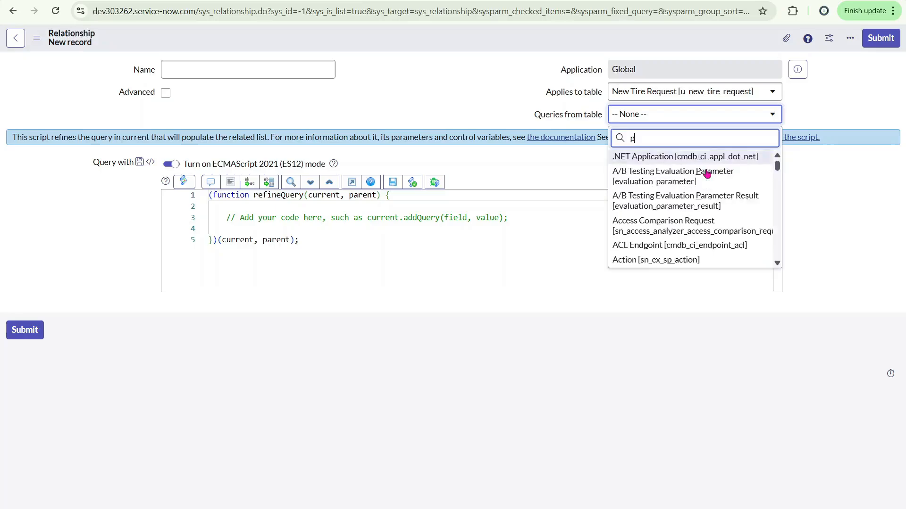
type("rob")
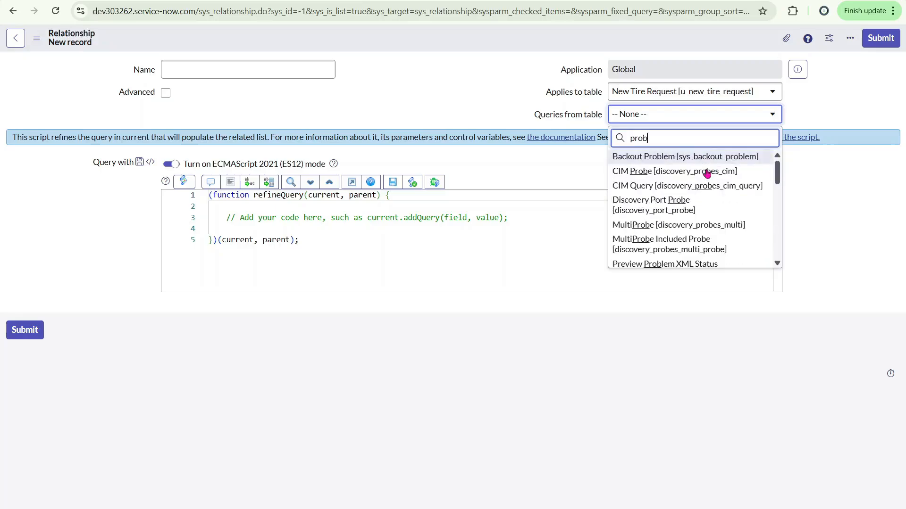
scroll(670, 204, "down", 4)
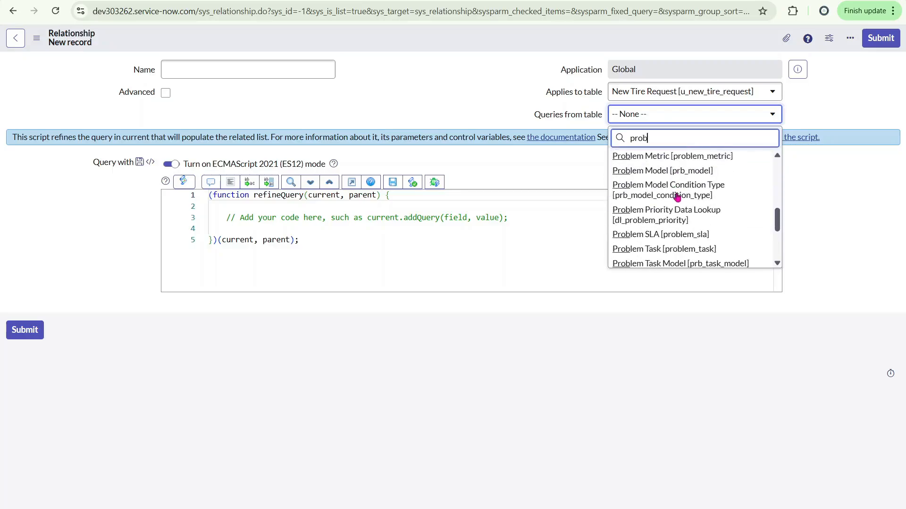
scroll(672, 218, "up", 2)
left_click(658, 200)
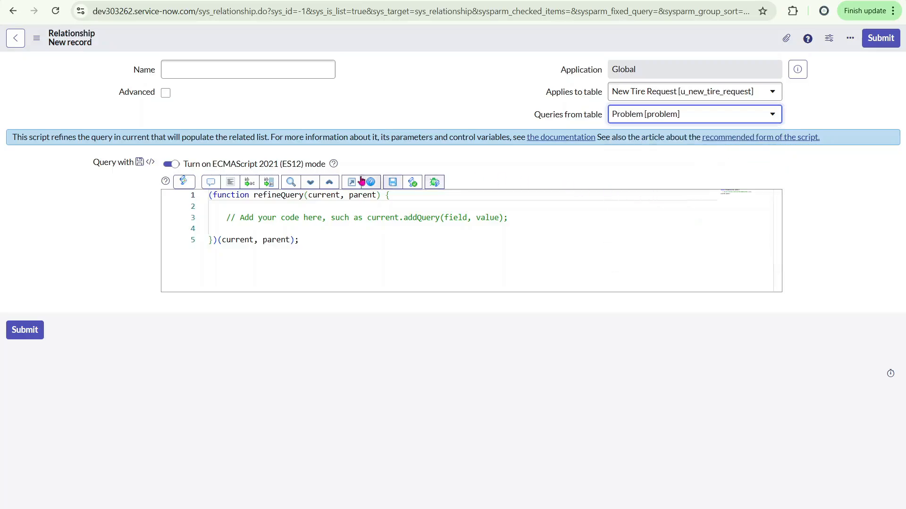
Name the new relationship "Problem" and save the record
left_click(202, 70)
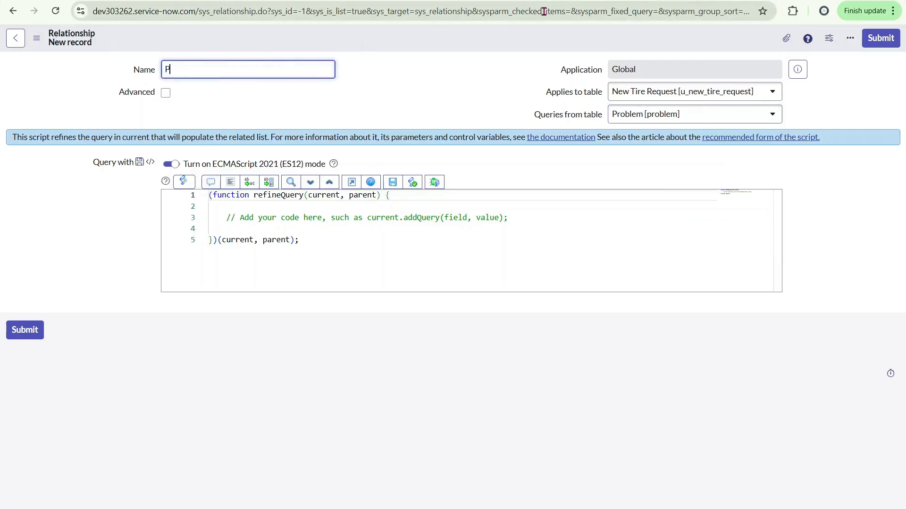
type("Problem")
right_click(423, 38)
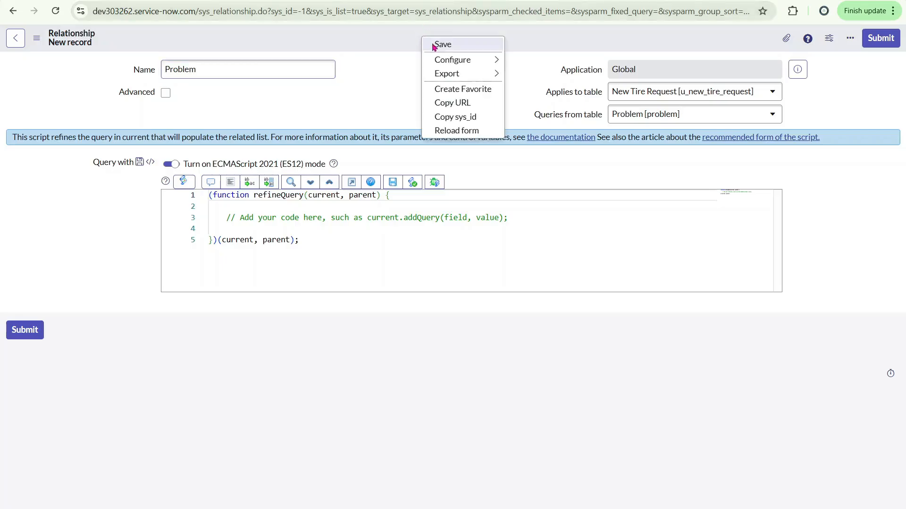
left_click(442, 45)
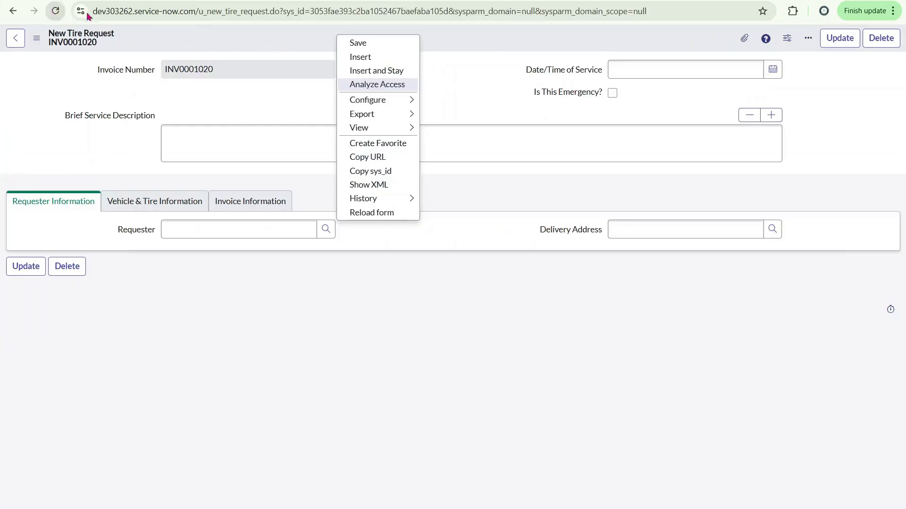
Reload the New Tire Request form, add Problem to its related lists, and save the configuration
left_click(56, 11)
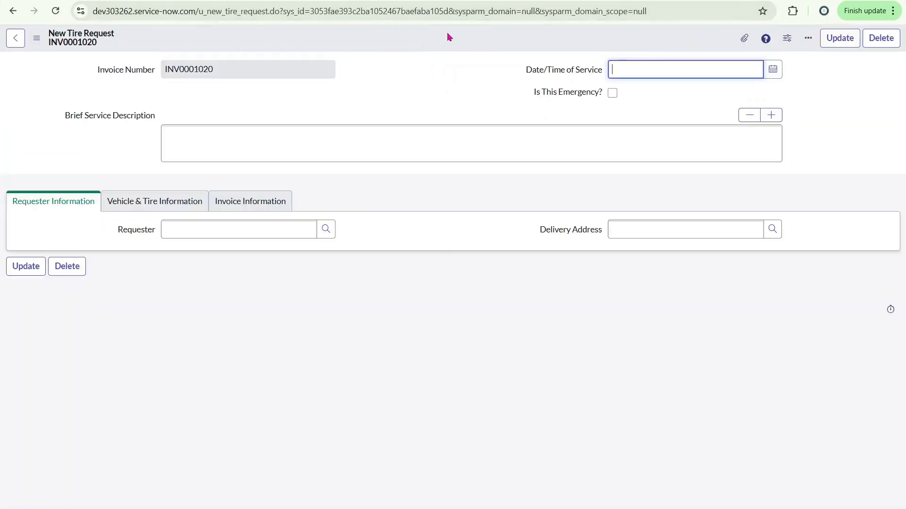
right_click(447, 34)
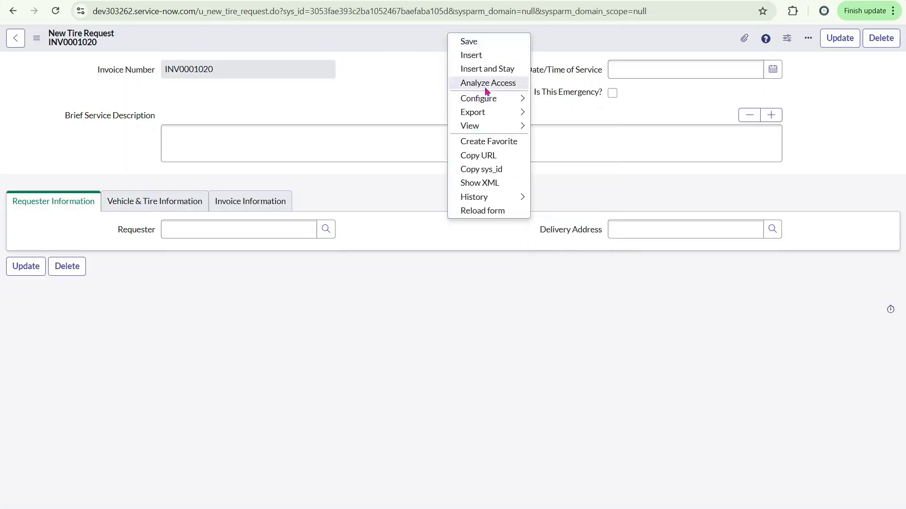
mouse_move(489, 109)
mouse_move(511, 97)
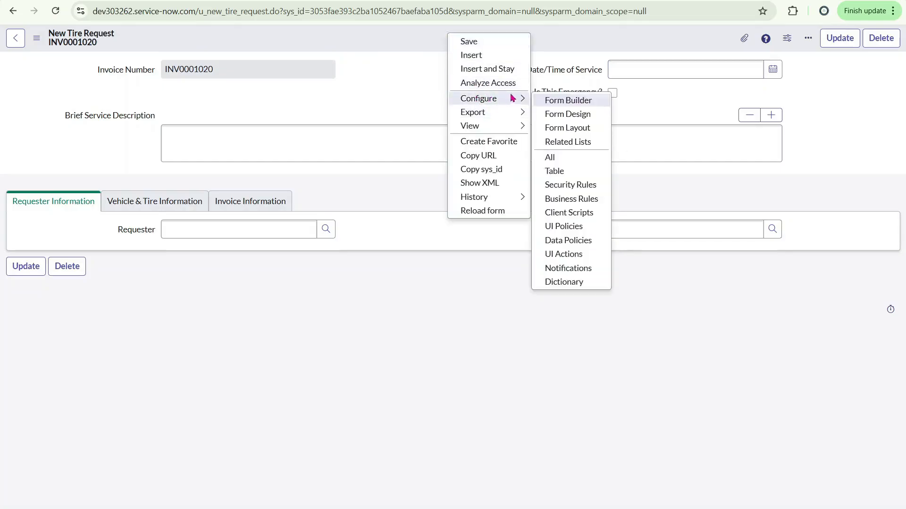
left_click(559, 141)
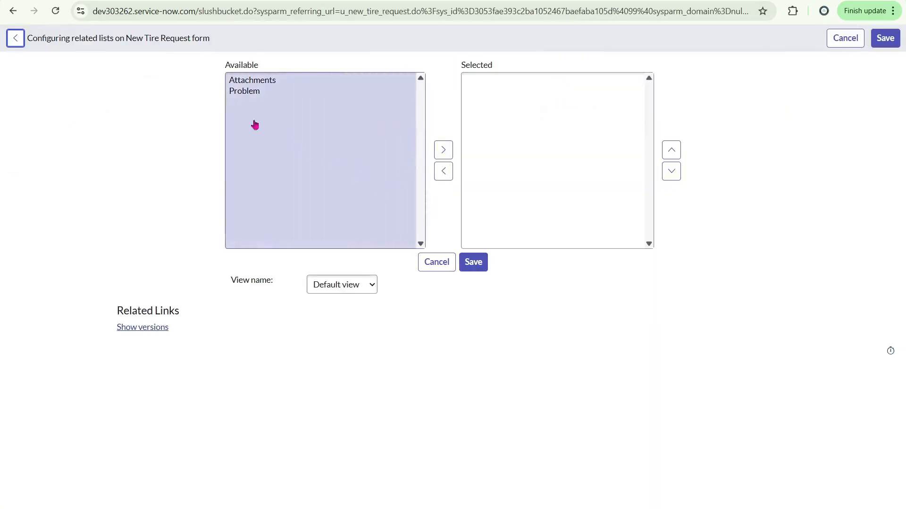
left_click(253, 91)
left_click(444, 150)
left_click(473, 263)
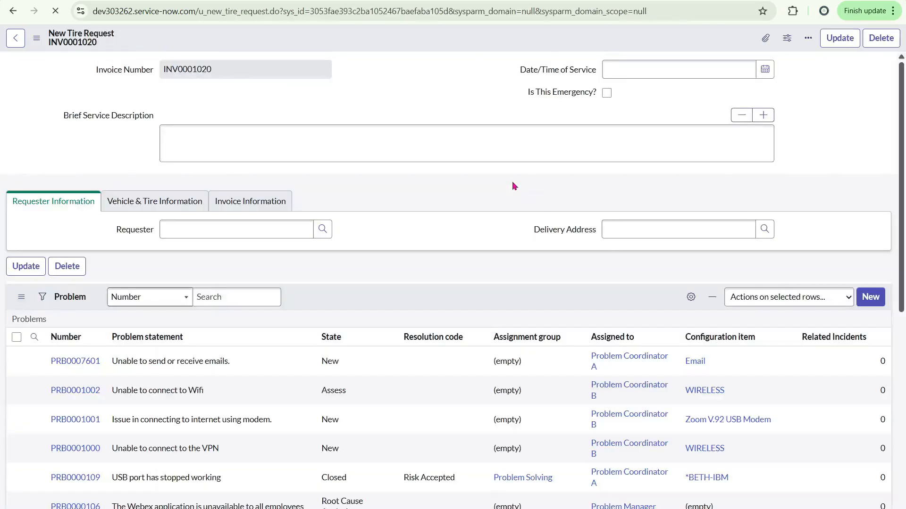
Remove Problem from the New Tire Request form's related lists, save, and cancel the Incident form's related list configuration
scroll(177, 267, "down", 1)
scroll(471, 216, "down", 10)
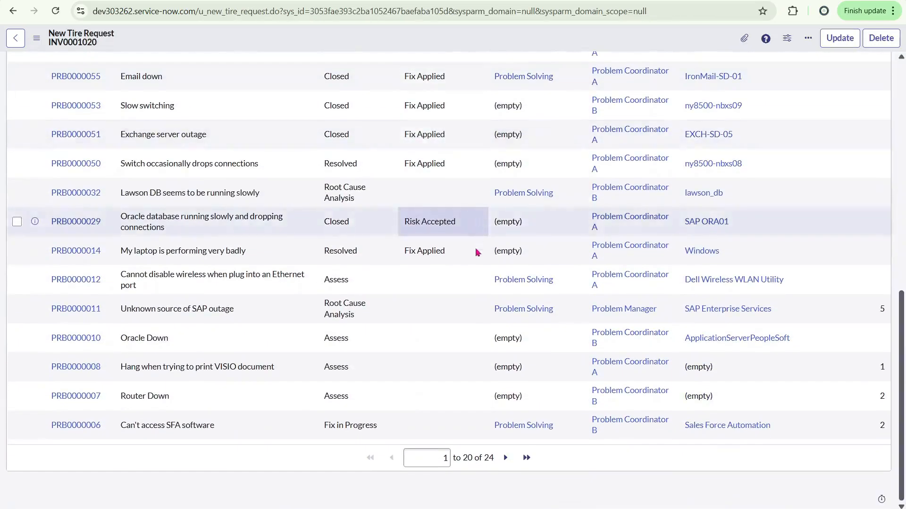
scroll(435, 251, "up", 10)
scroll(379, 235, "down", 8)
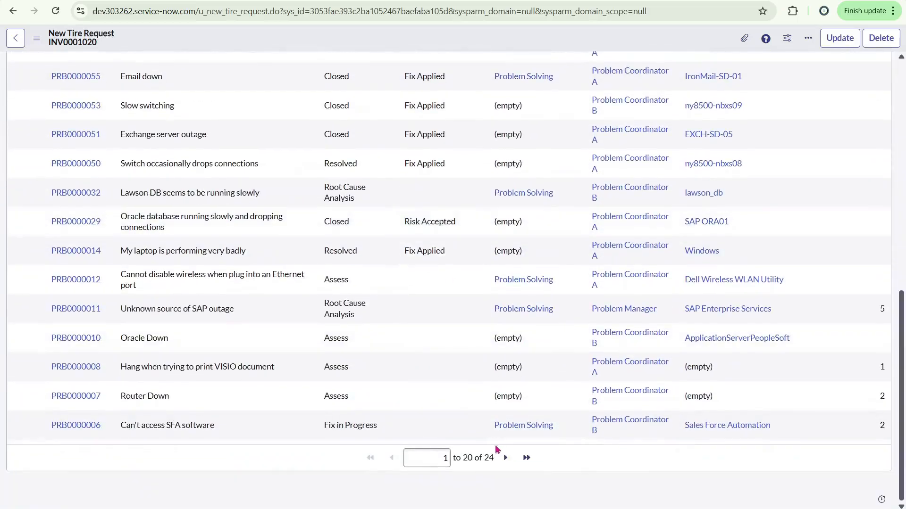
scroll(423, 285, "up", 10)
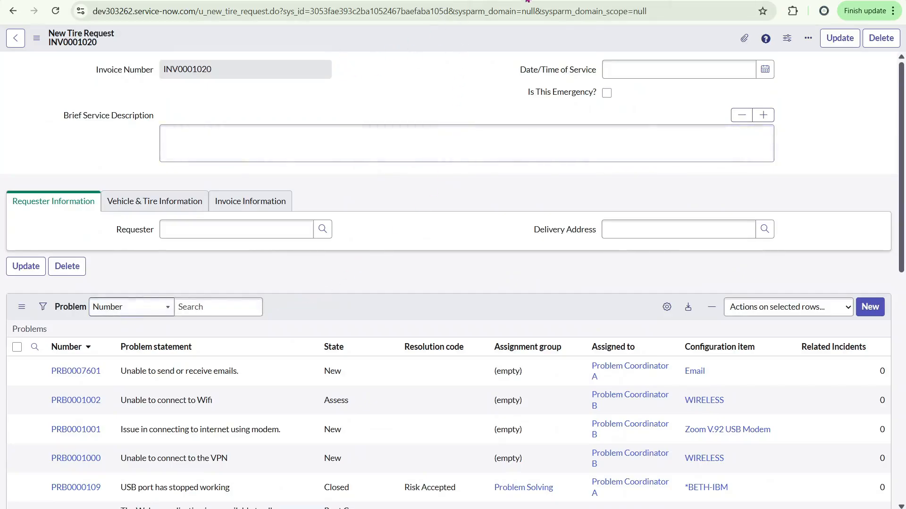
right_click(462, 37)
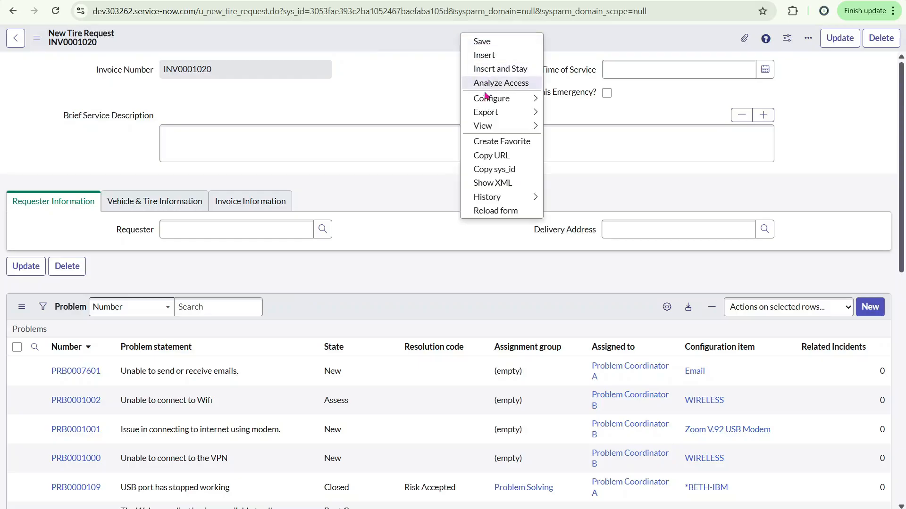
mouse_move(503, 99)
left_click(593, 142)
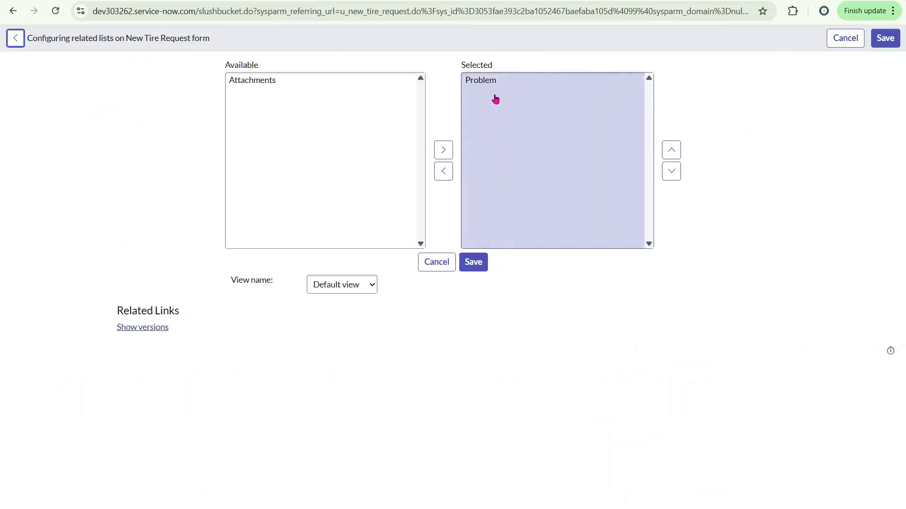
left_click(487, 84)
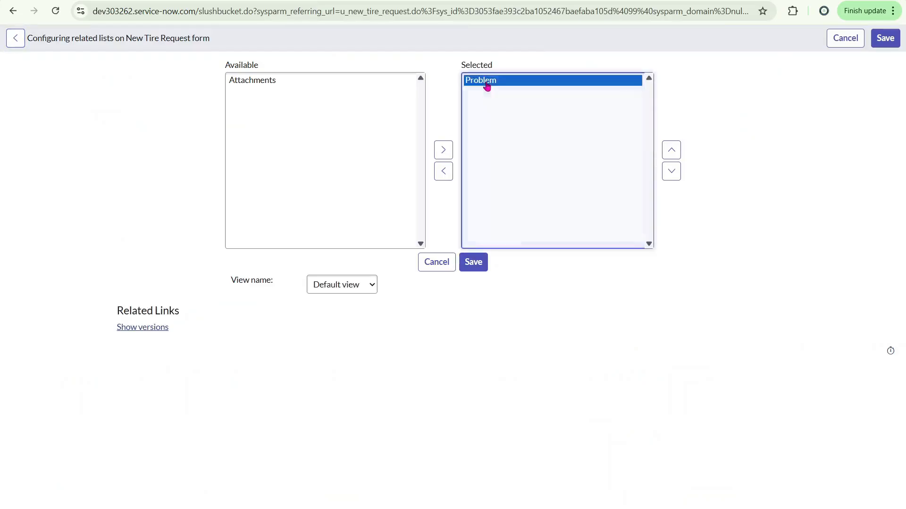
double_click(487, 84)
left_click(472, 264)
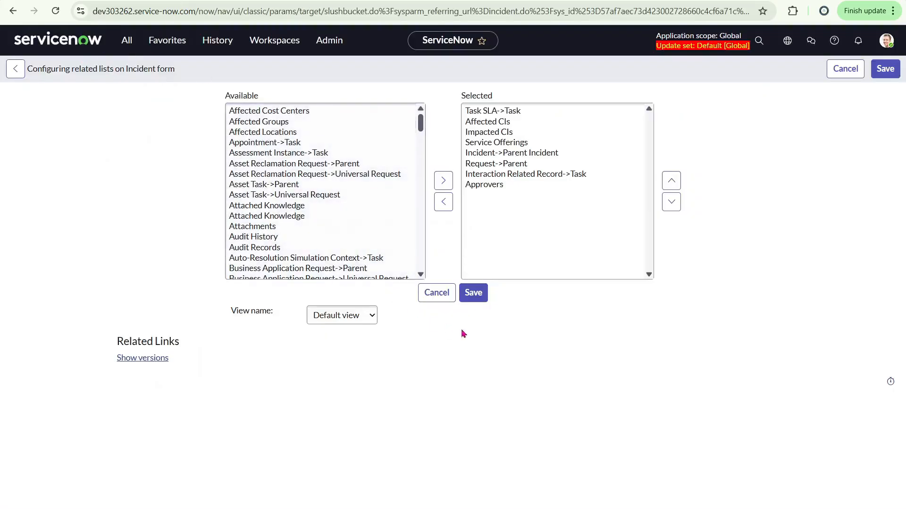
left_click(432, 292)
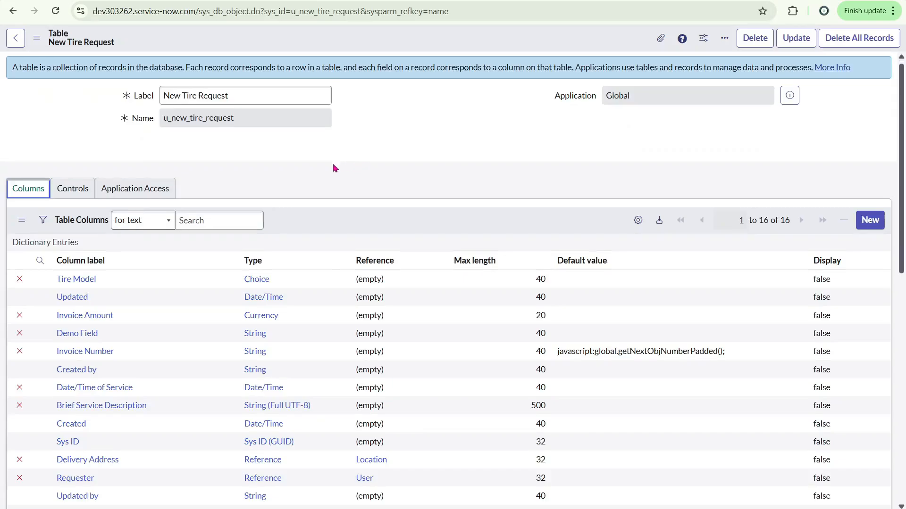
Make the New Tire Request table extensible and save the table record
scroll(332, 163, "down", 4)
scroll(294, 203, "up", 6)
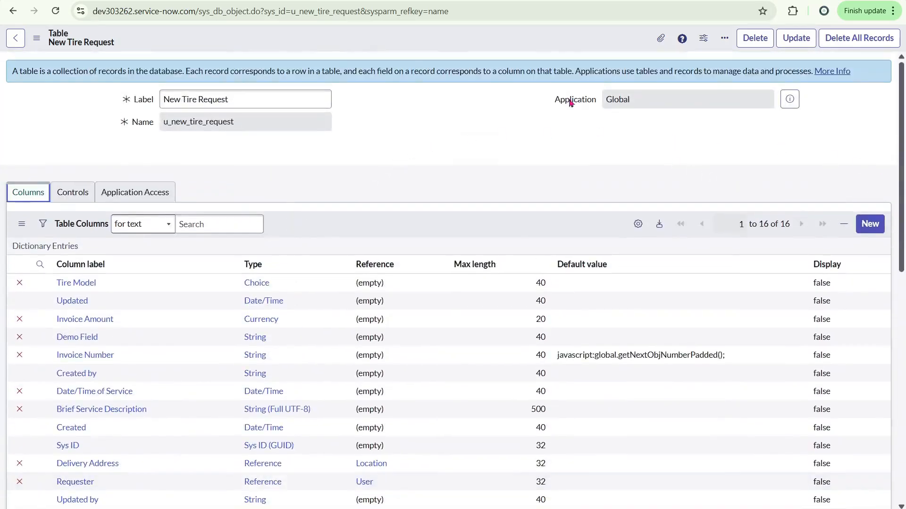
left_click(77, 196)
scroll(222, 231, "down", 1)
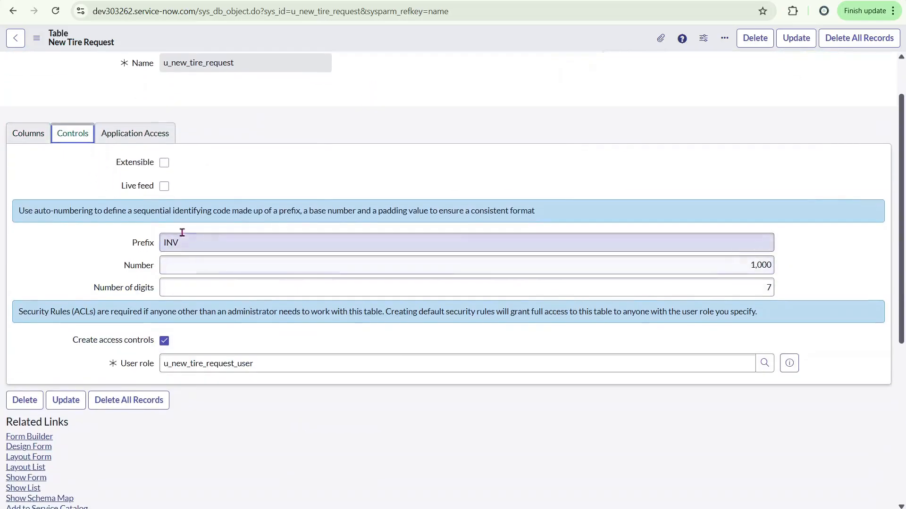
left_click(165, 165)
scroll(302, 142, "up", 1)
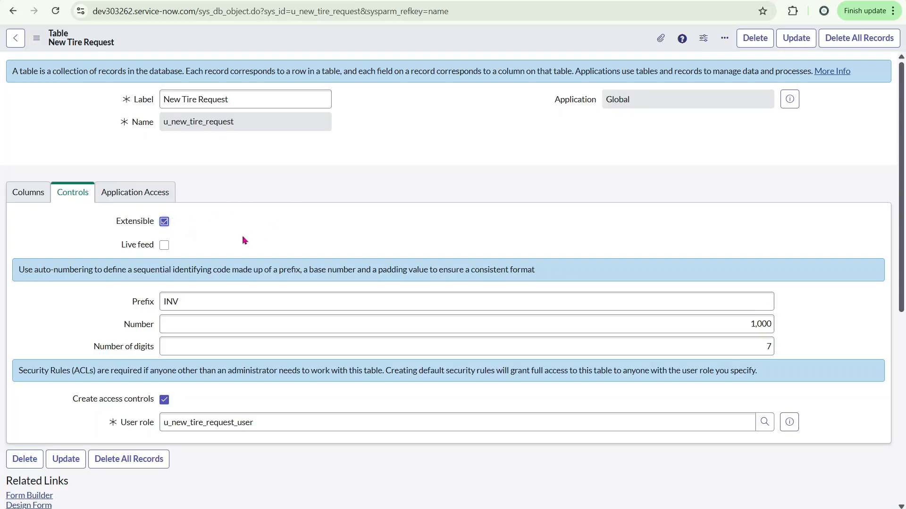
left_click(214, 108)
right_click(410, 30)
left_click(414, 36)
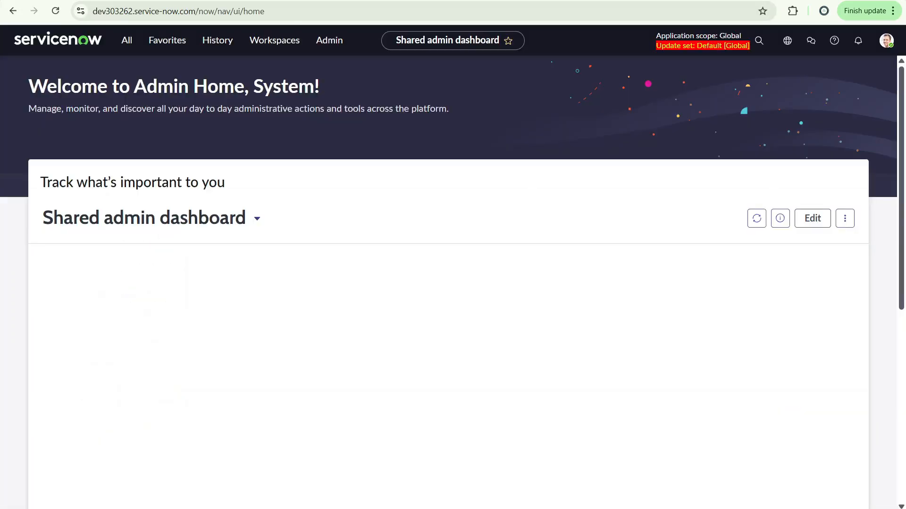
Filter the navigator for "tables", open the Tables module under System Definition, and start a new table record
left_click(126, 40)
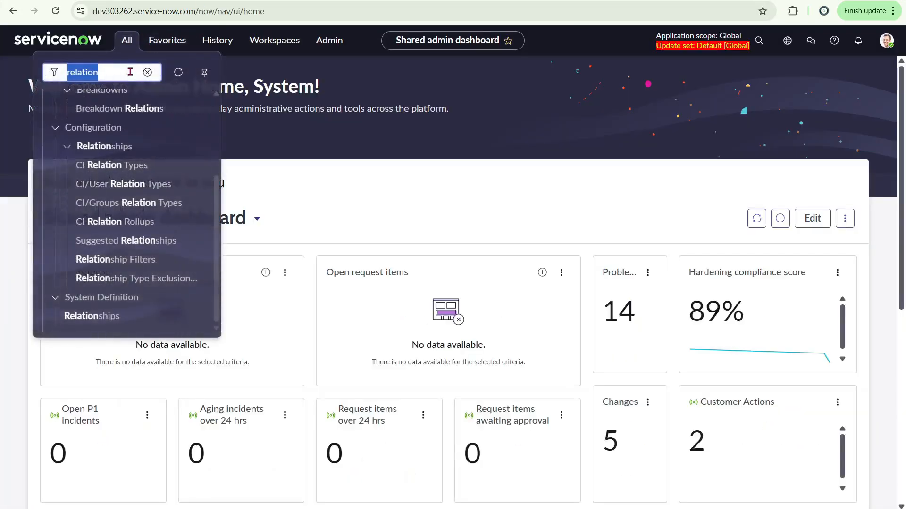
type("tables")
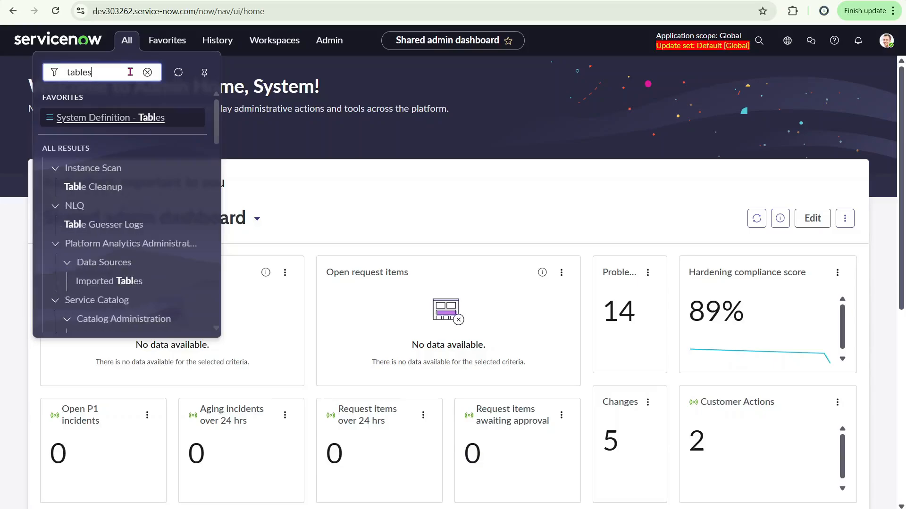
scroll(94, 245, "down", 5)
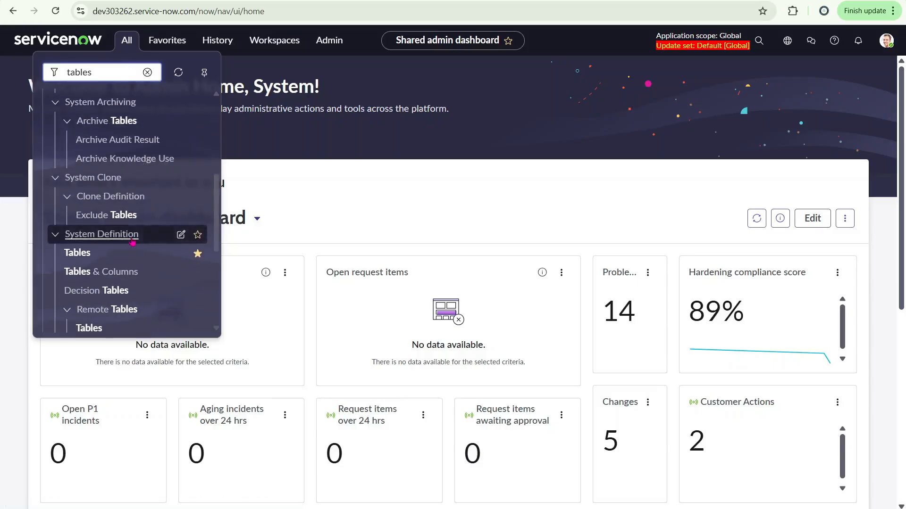
left_click(84, 254)
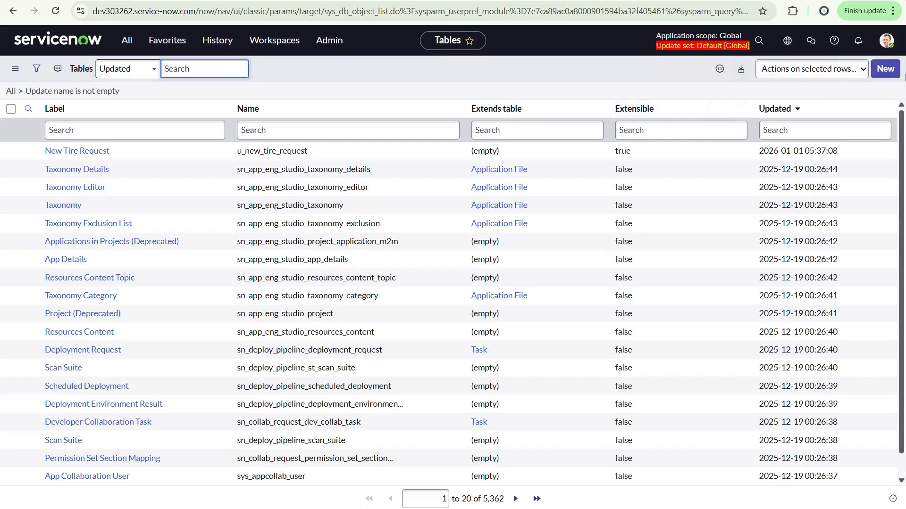
left_click(885, 68)
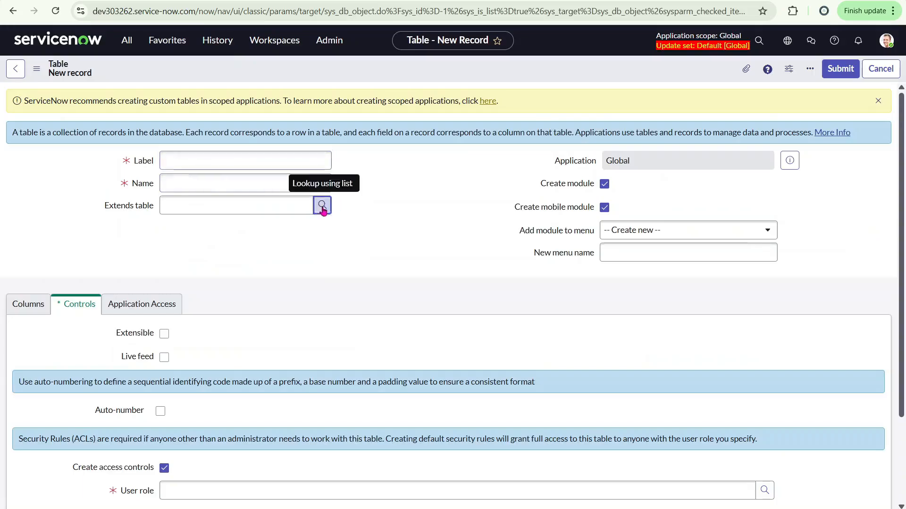
Choose New Tire Request as the table that the new table record extends
left_click(323, 205)
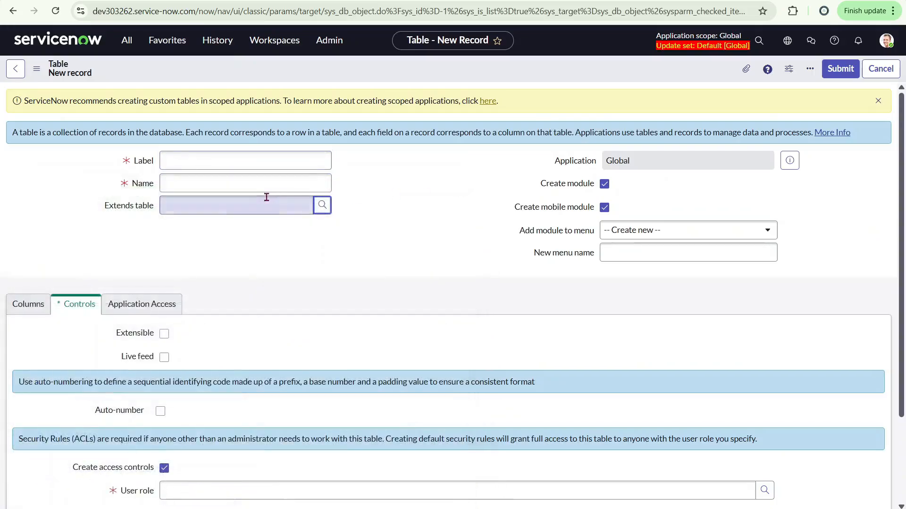
left_click(230, 207)
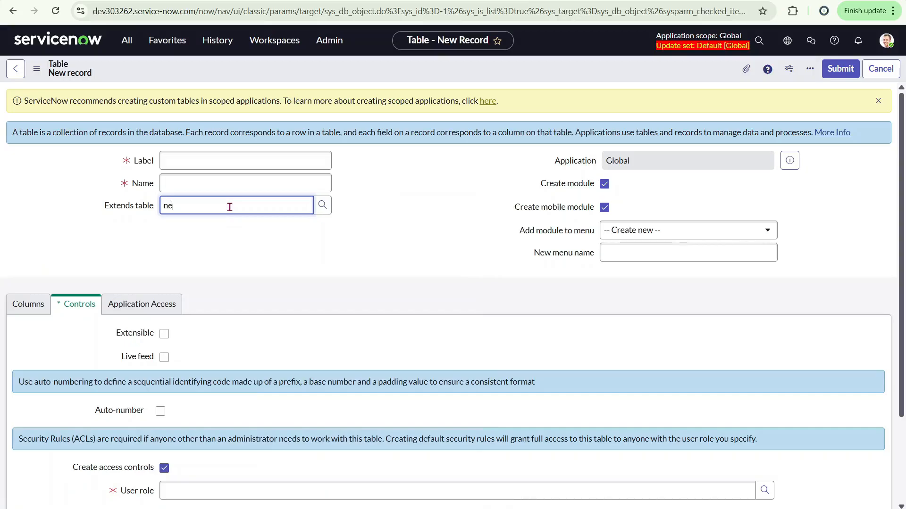
left_click(224, 239)
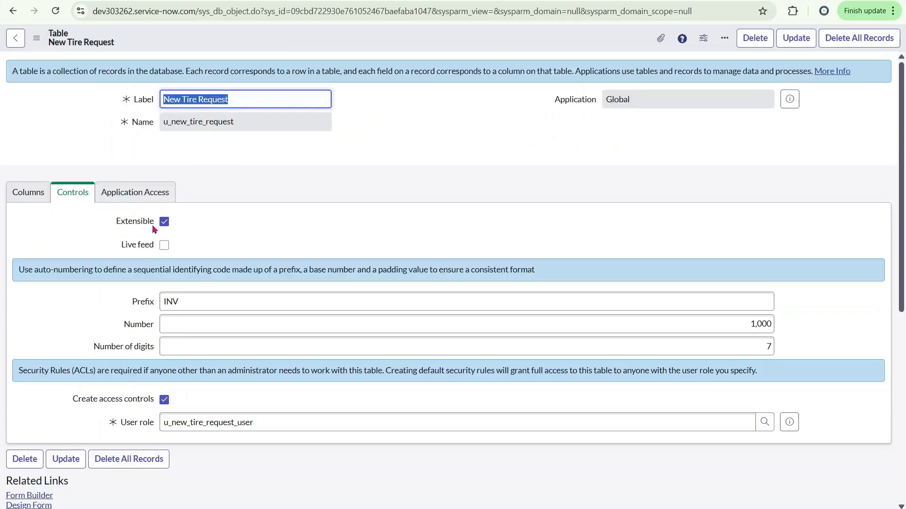
Turn off Extensible on the New Tire Request table and save the table record
left_click(165, 221)
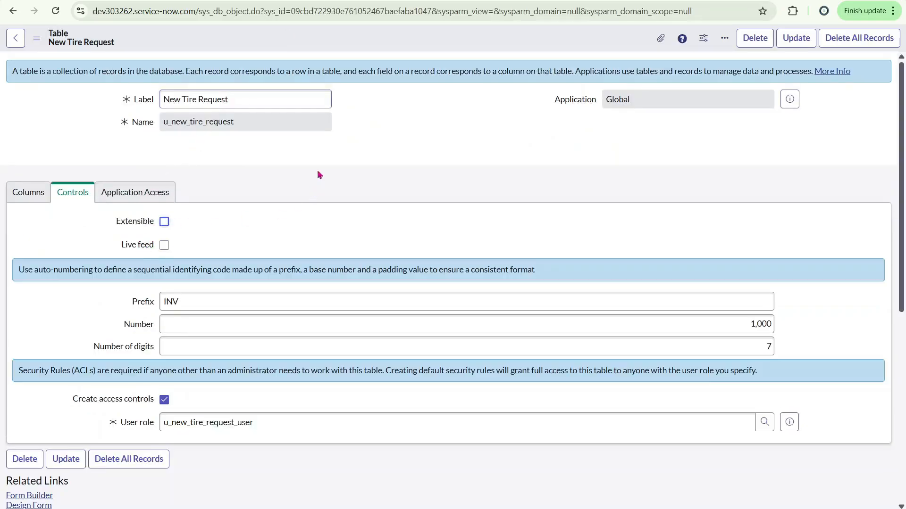
right_click(338, 40)
left_click(357, 46)
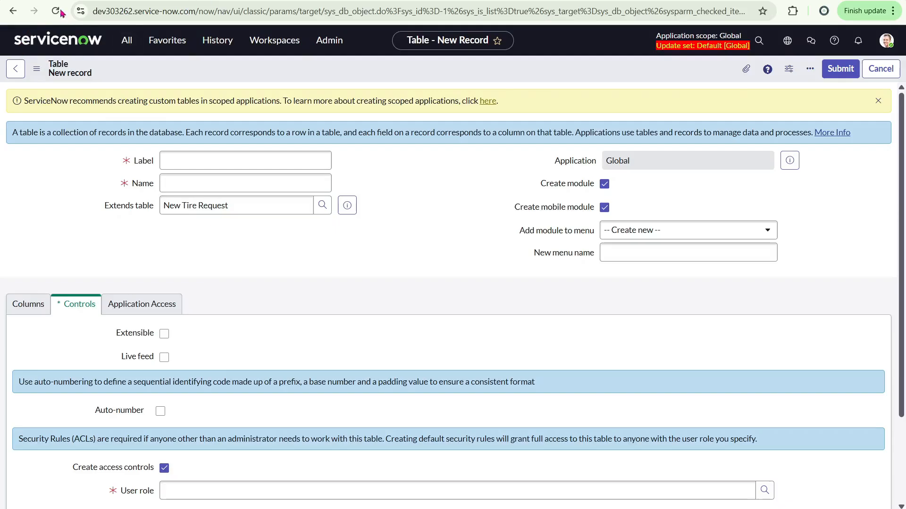
Reload the new table form, look up tables starting with "new" for Extends table, and clear the entry
left_click(60, 11)
key("Return")
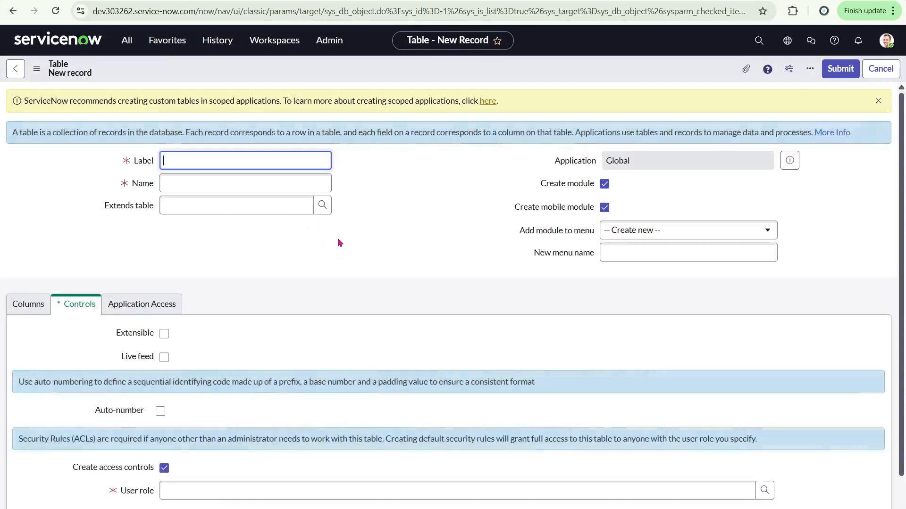
left_click(263, 207)
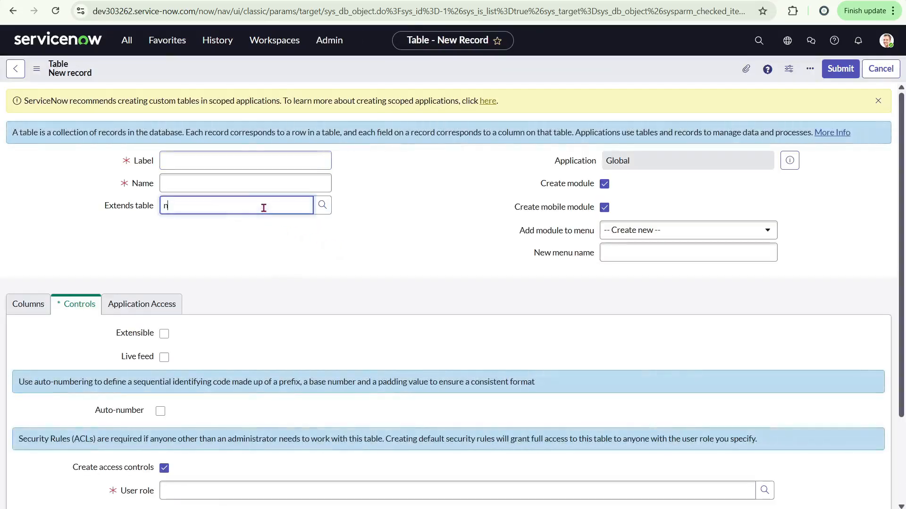
left_click(322, 206)
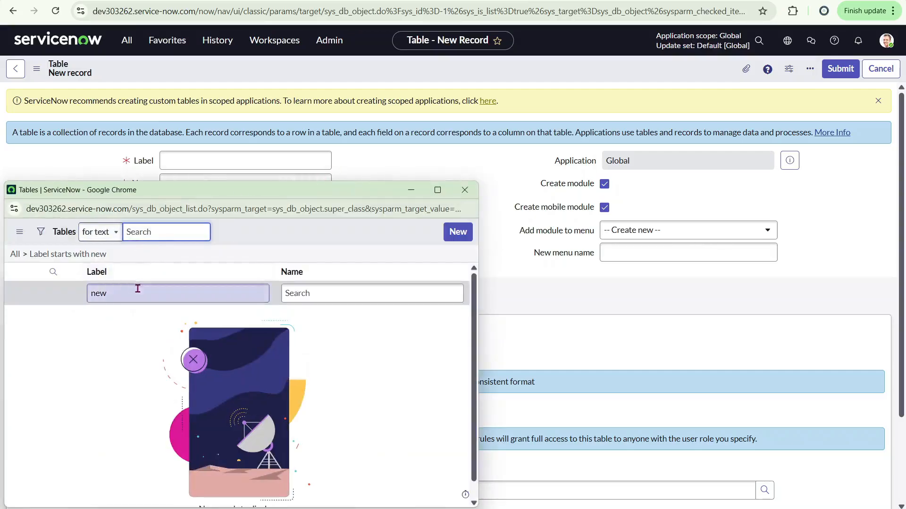
left_click(465, 189)
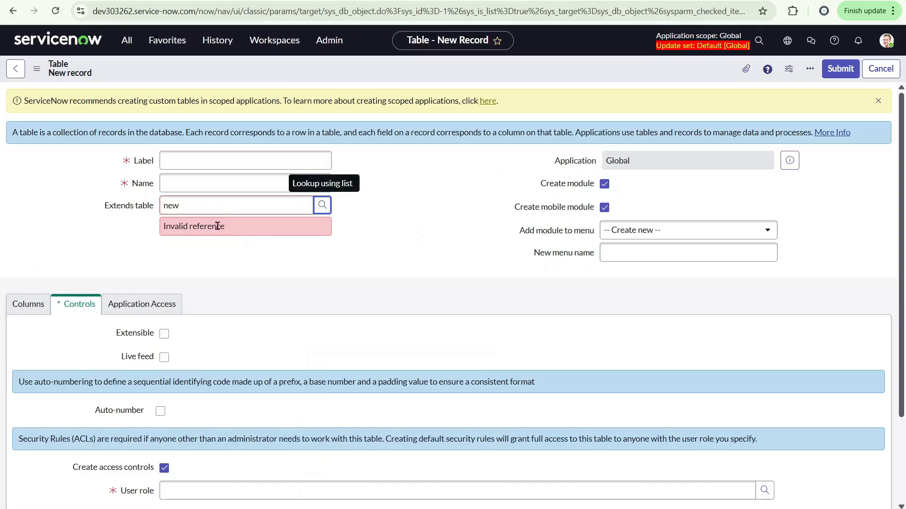
left_click_drag(201, 217, 53, 221)
key("BackSpace")
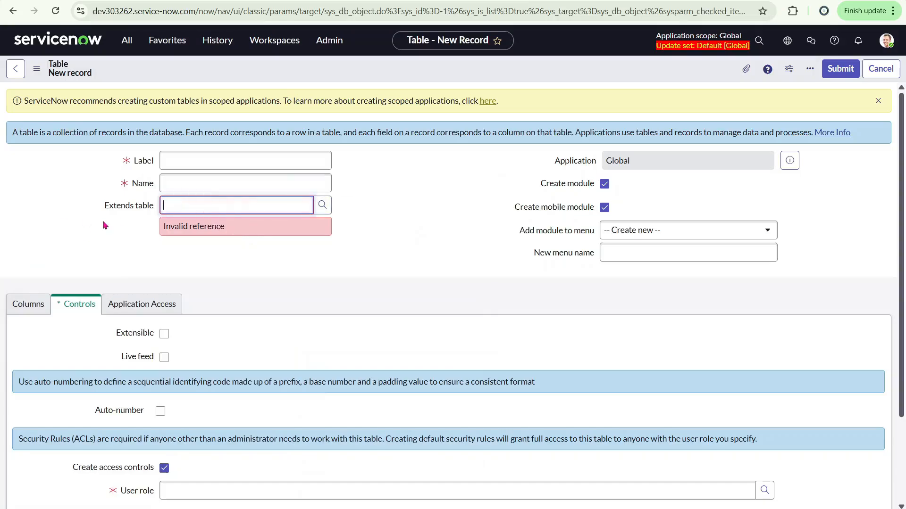
Make the New Tire Request table extensible again and save the table record
left_click(425, 208)
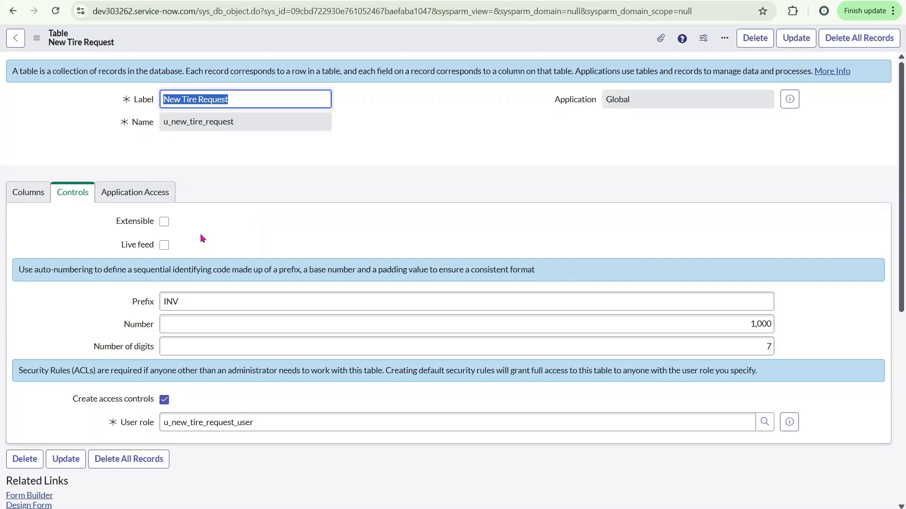
left_click(165, 221)
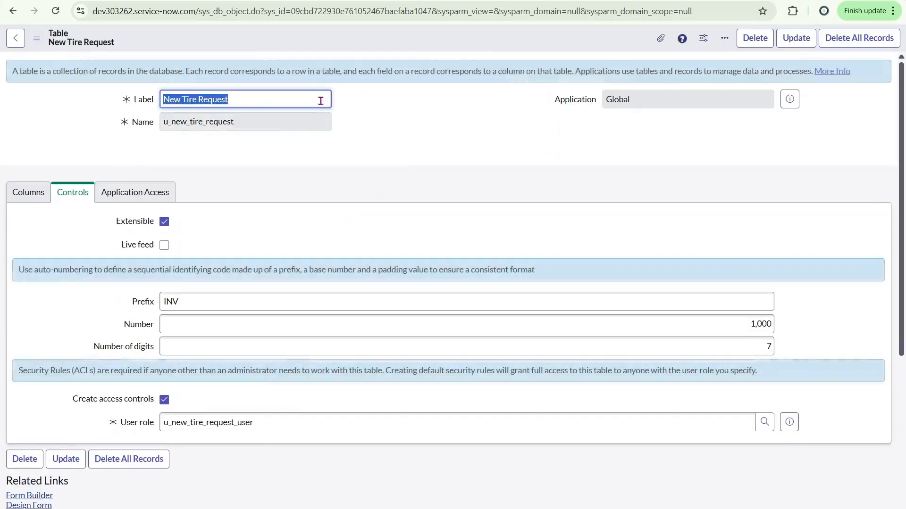
Examine the New Tire Request table's access controls and the user role assigned to them
scroll(163, 276, "down", 2)
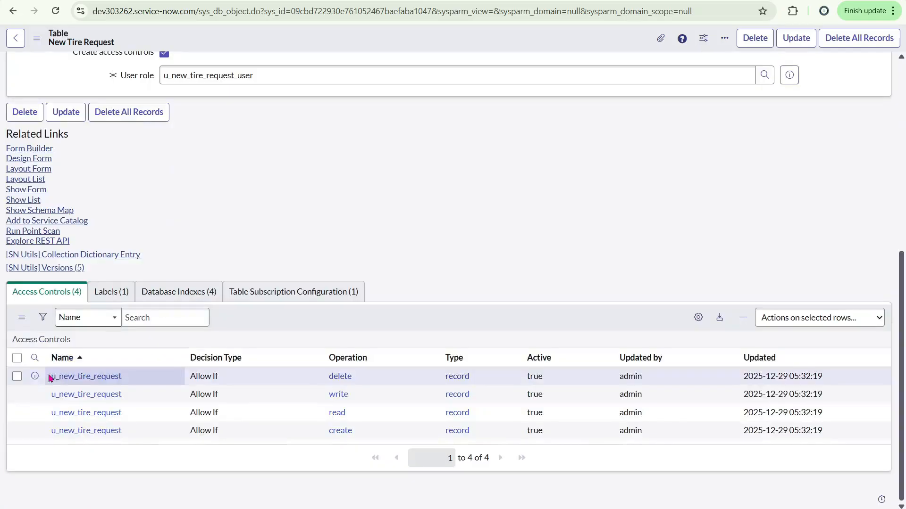
scroll(151, 304, "down", 4)
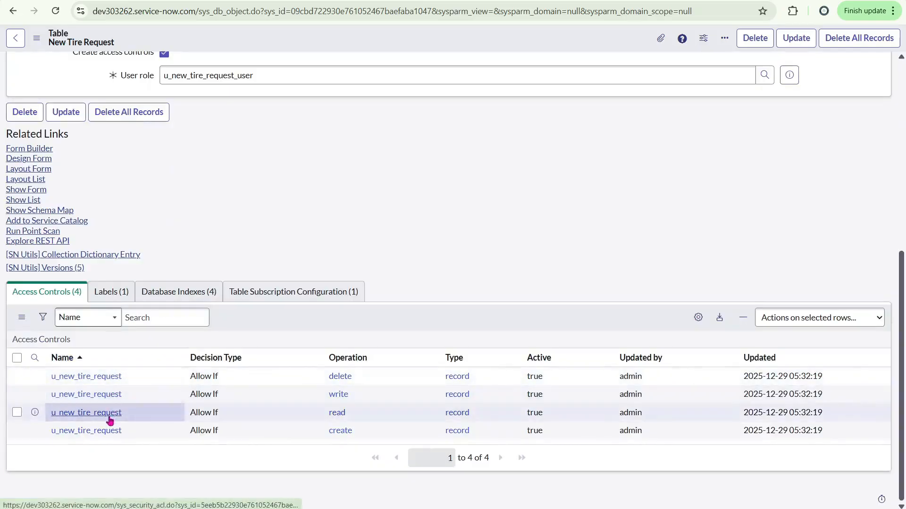
scroll(157, 287, "up", 4)
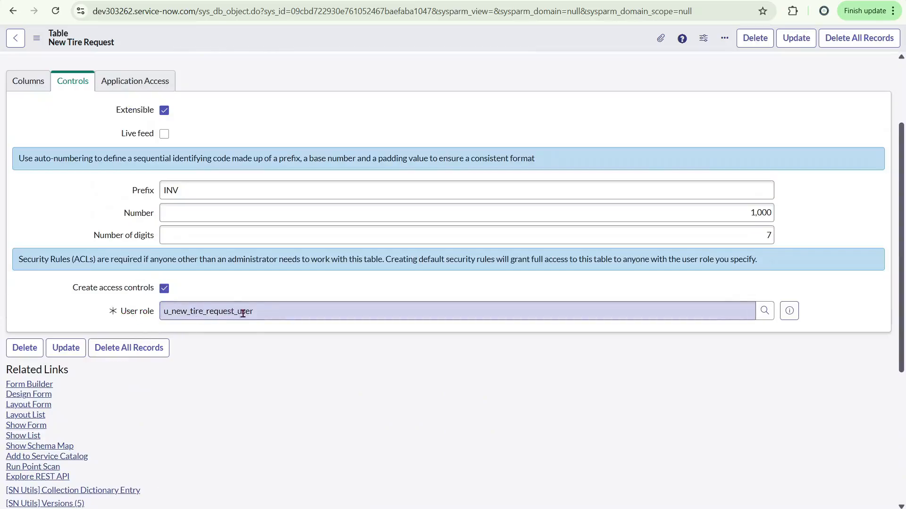
double_click(260, 314)
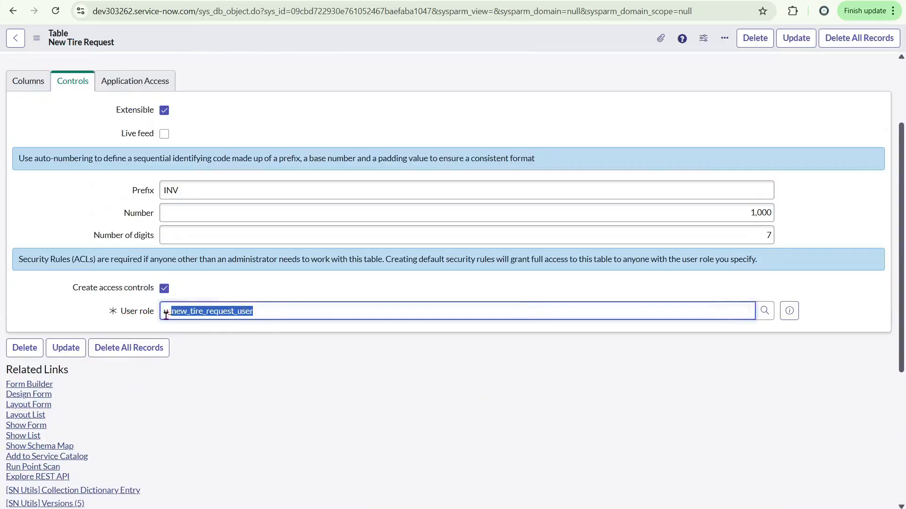
left_click(201, 336)
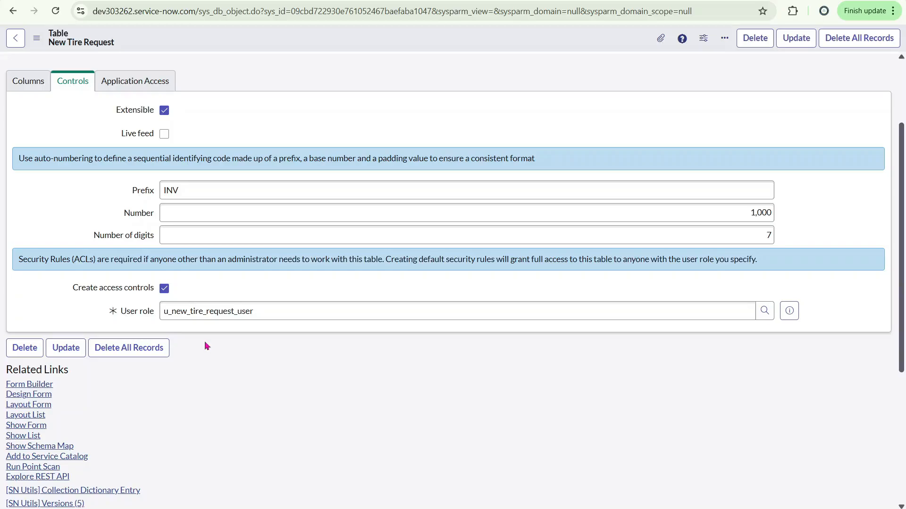
left_click(206, 309)
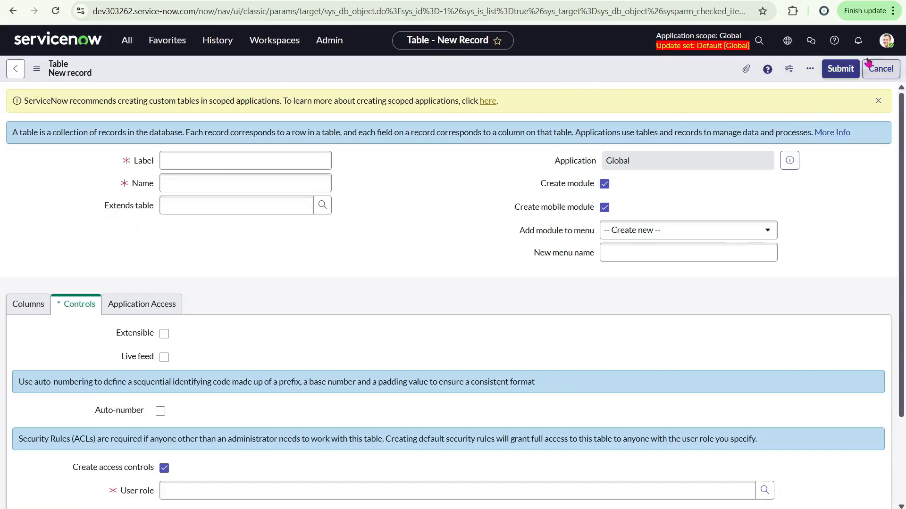
Find the demo user by first name in the impersonation dialog and start impersonating that user
left_click(893, 46)
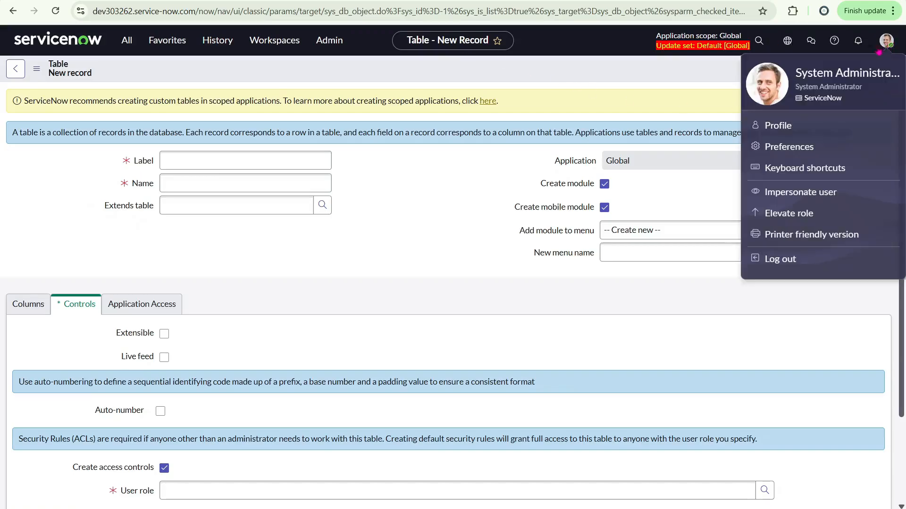
left_click(789, 194)
left_click(409, 208)
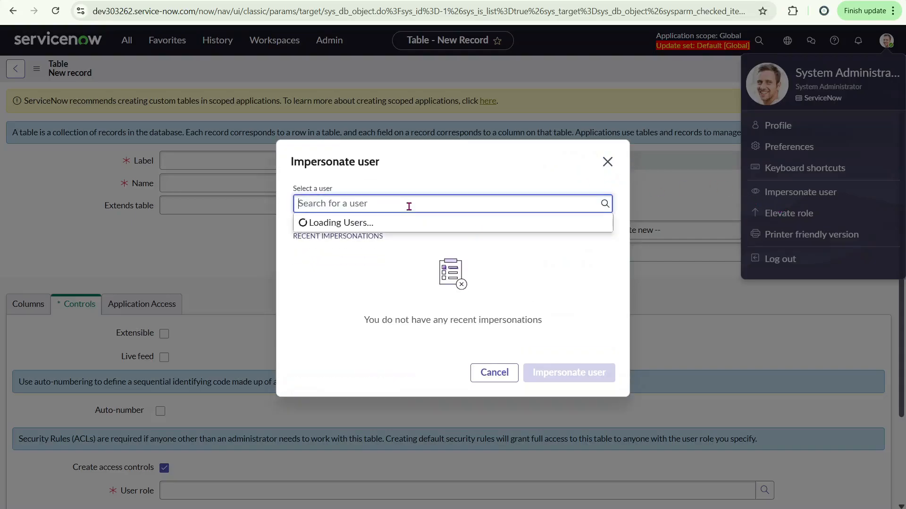
type("abel")
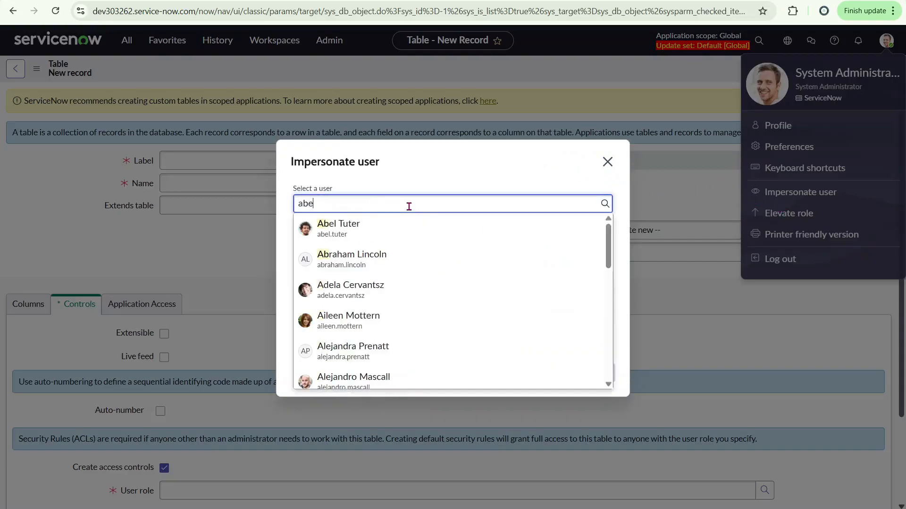
left_click(360, 239)
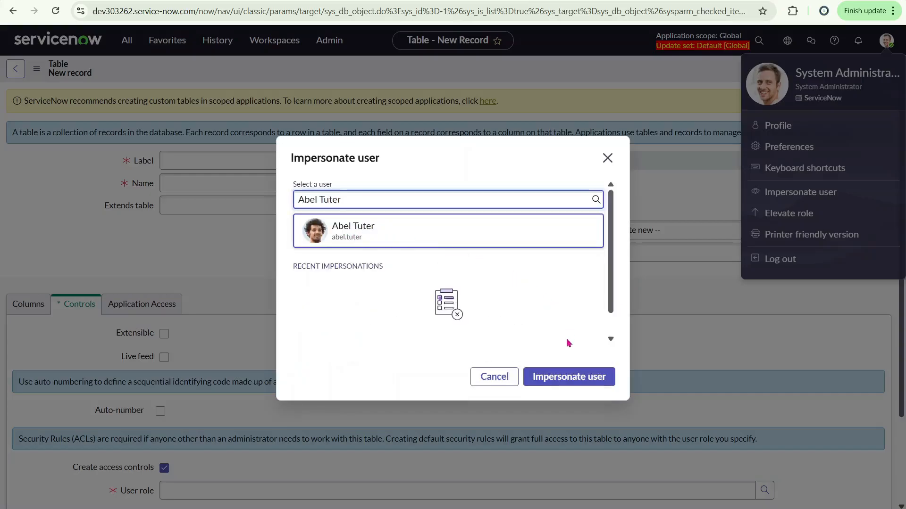
left_click(556, 377)
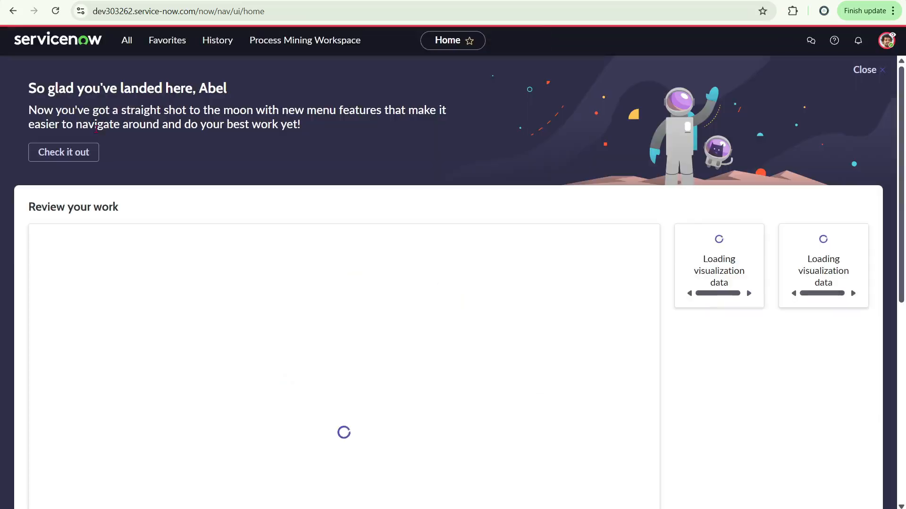
Filter the navigator for "new t" as the impersonated user, and end the impersonation
left_click(126, 40)
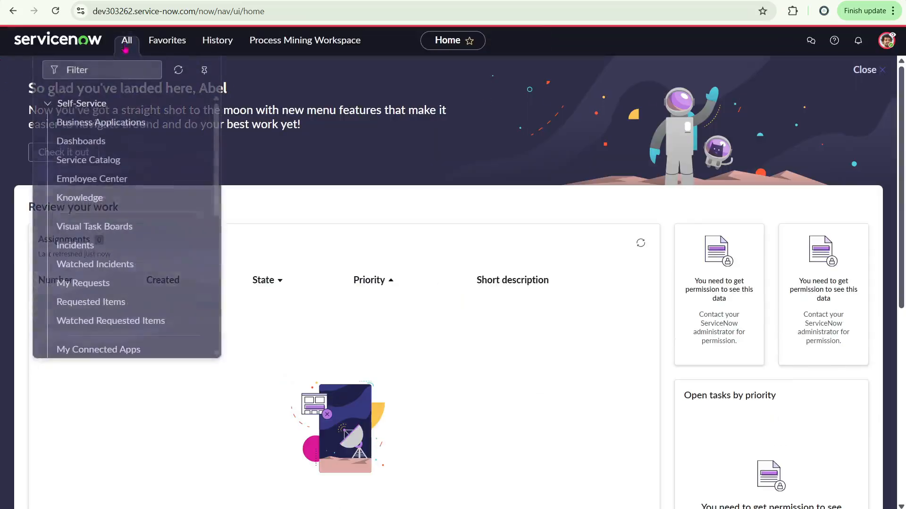
type("new t")
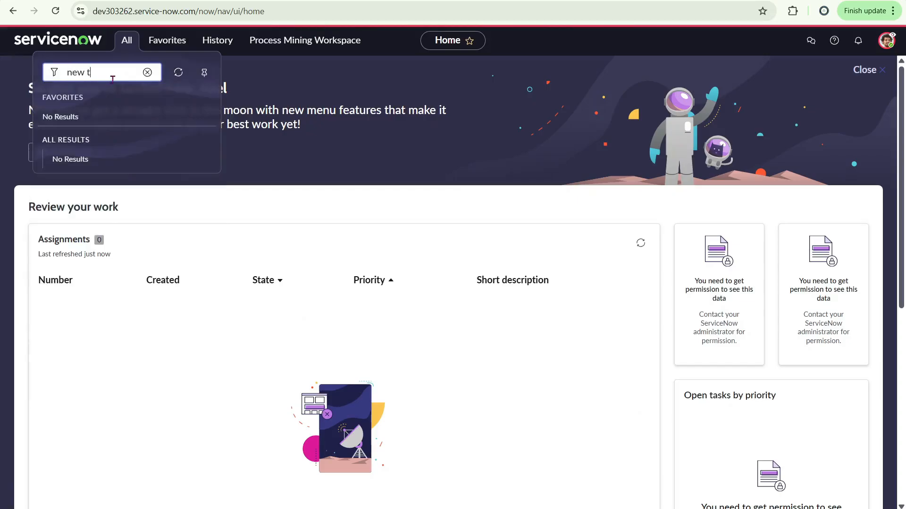
left_click(283, 92)
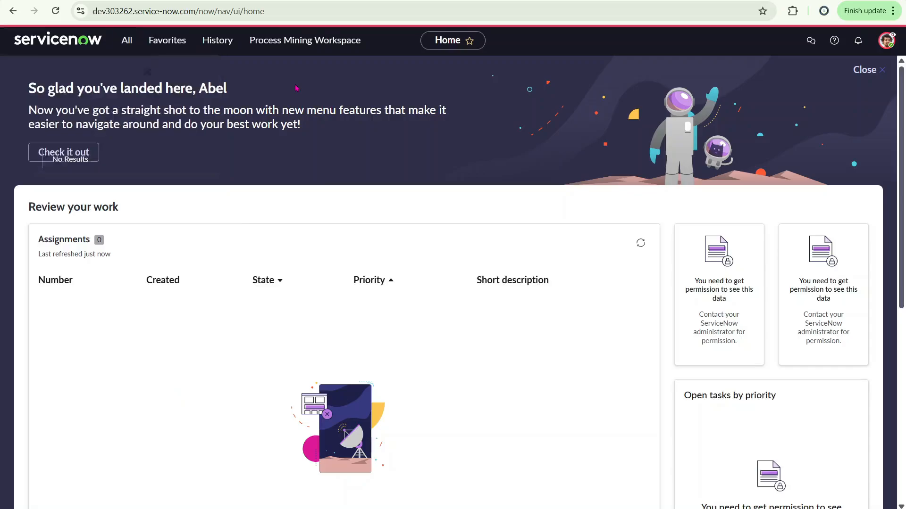
left_click(886, 42)
left_click(795, 198)
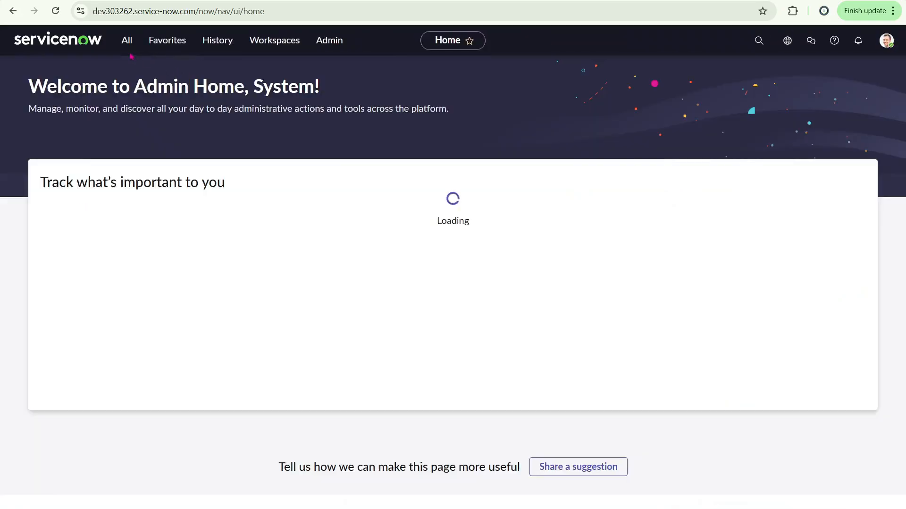
Open the Users table list with sys_user.LIST and open the record of the previously impersonated user
left_click(126, 46)
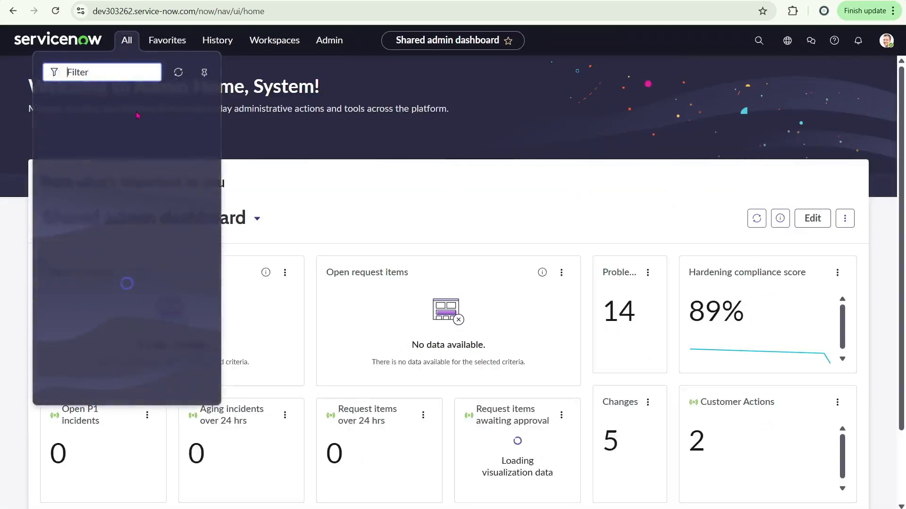
type("sy")
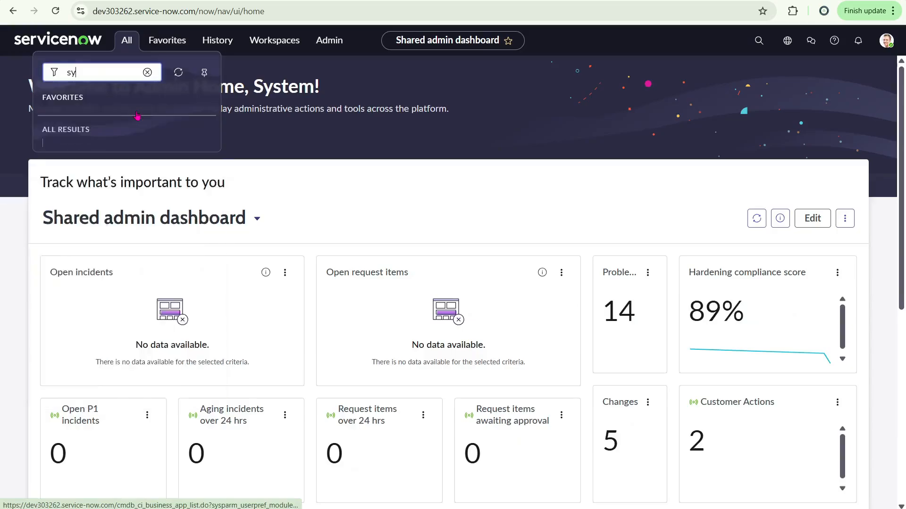
type("s_")
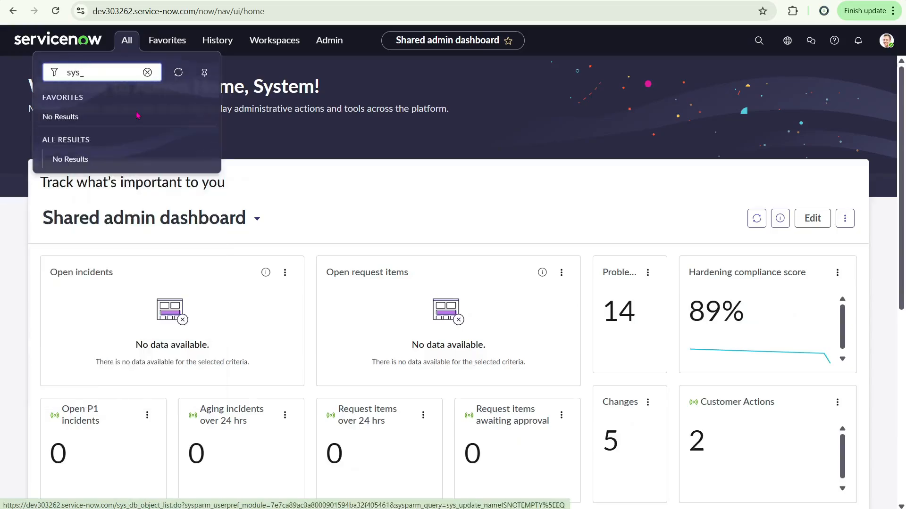
type("user.")
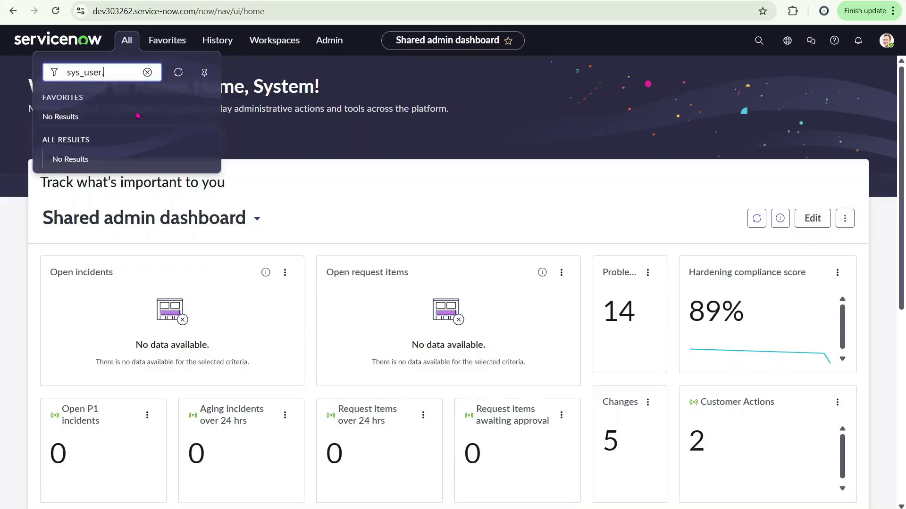
type("LI")
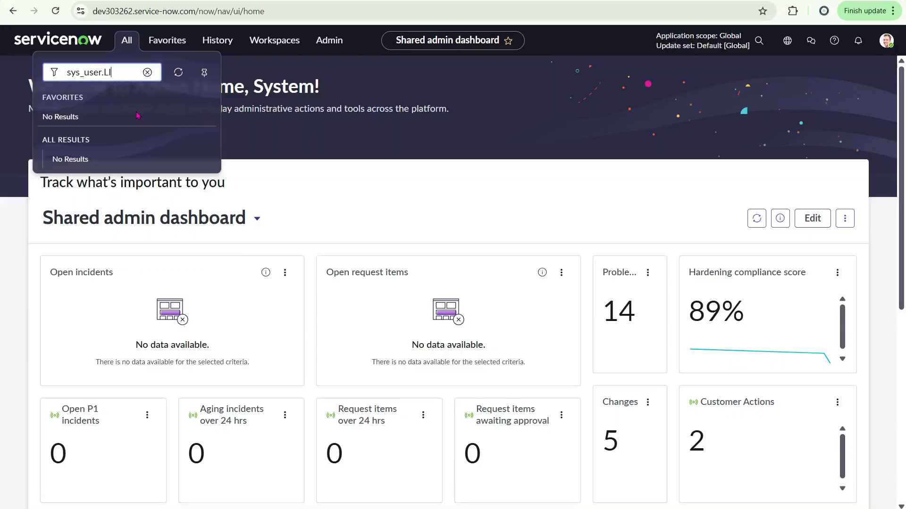
type("ST")
key("Return")
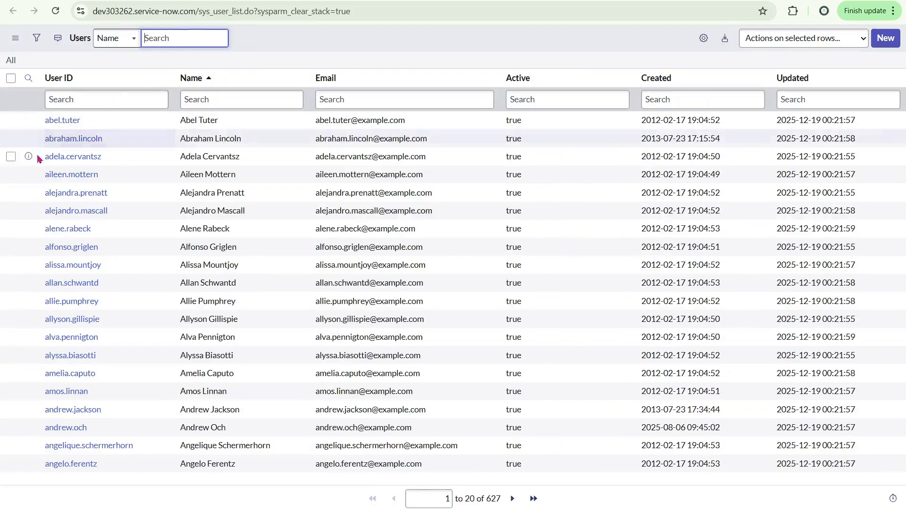
left_click(63, 120)
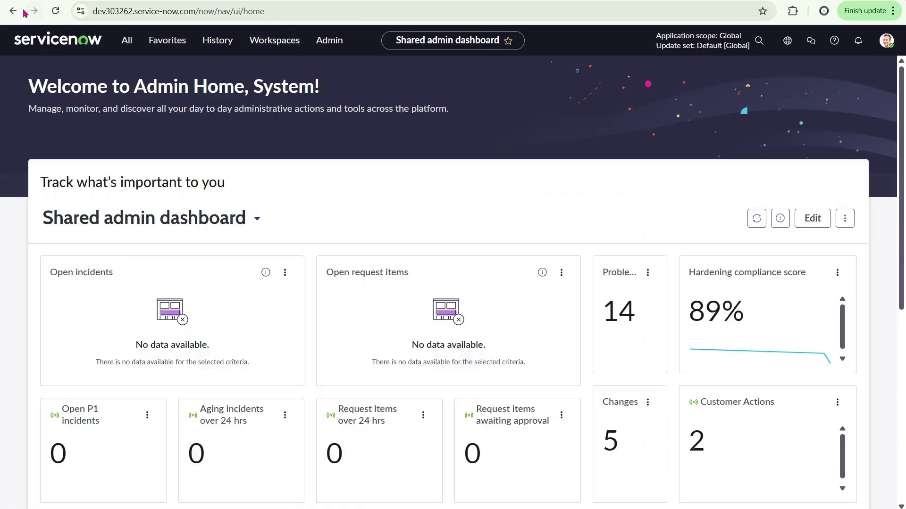
scroll(208, 220, "down", 2)
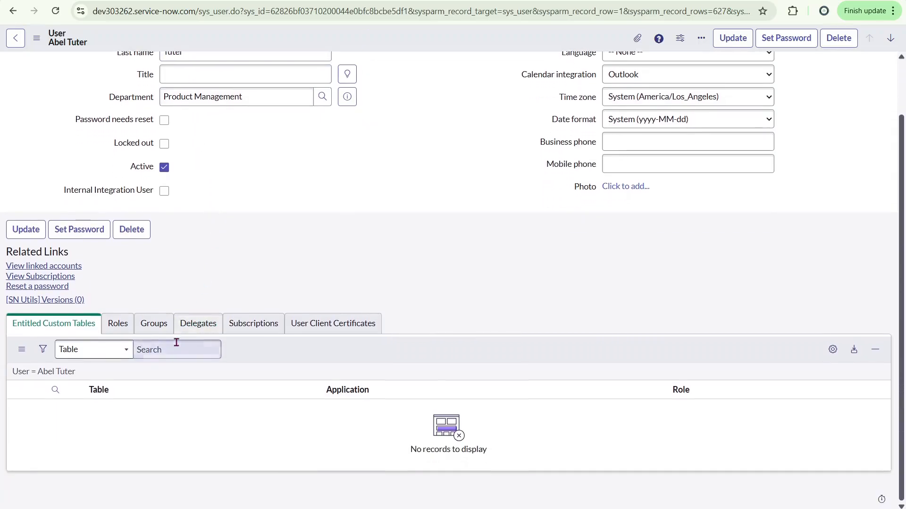
Show the user's Roles list, and copy the user role name u_new_tire_request_user from the New Tire Request table's controls
left_click(124, 326)
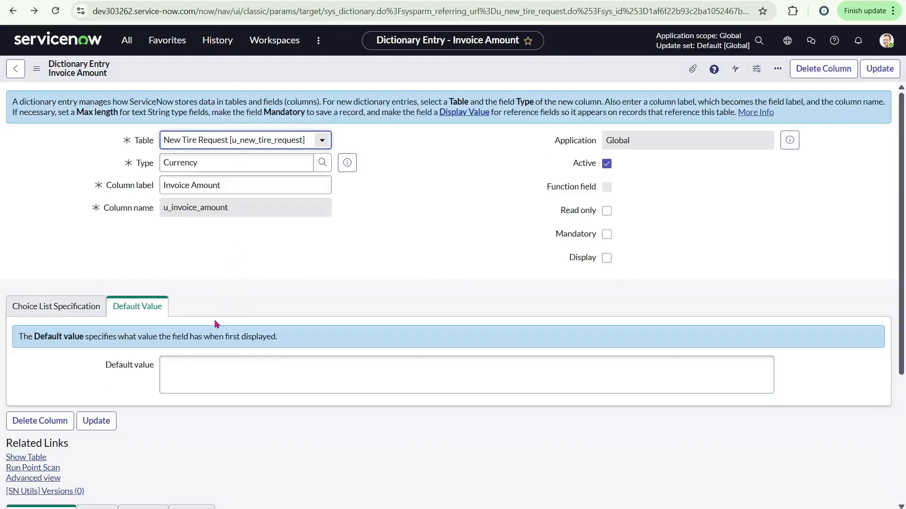
scroll(99, 262, "down", 4)
scroll(100, 268, "up", 4)
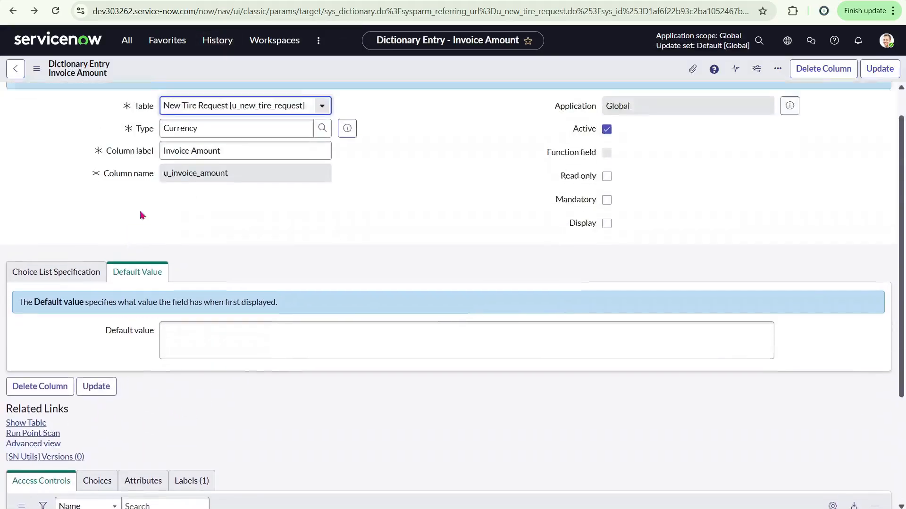
left_click(232, 142)
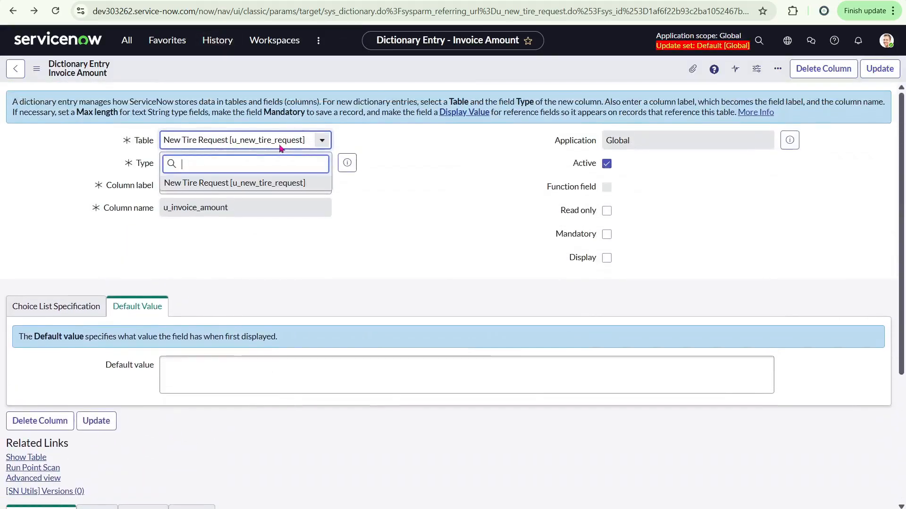
left_click(438, 143)
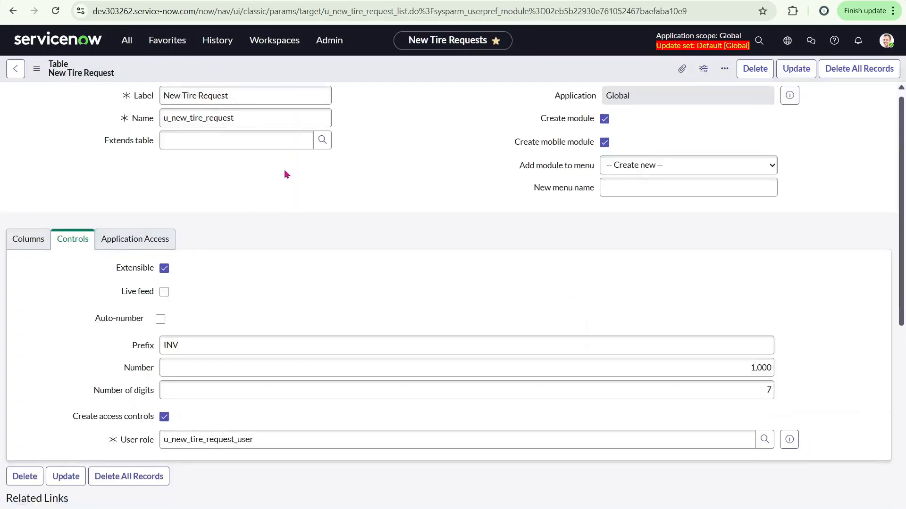
scroll(223, 290, "down", 5)
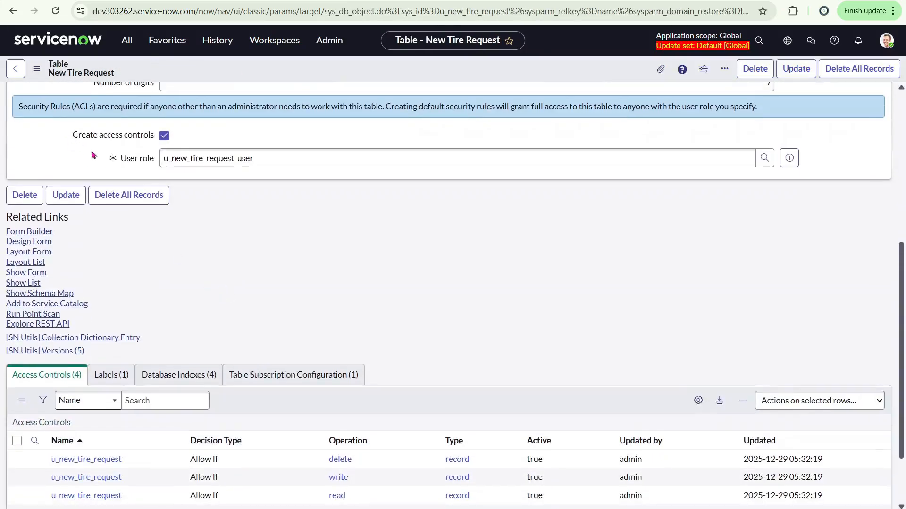
double_click(210, 158)
right_click(210, 163)
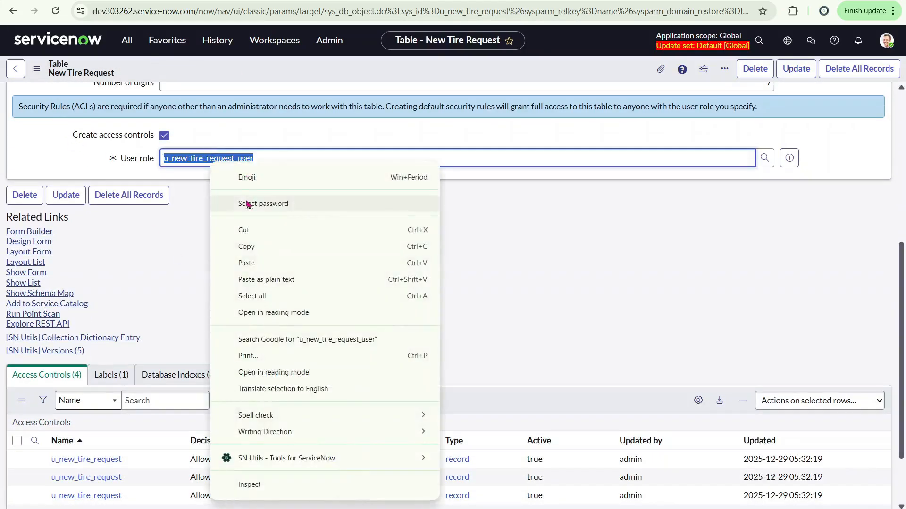
left_click(245, 258)
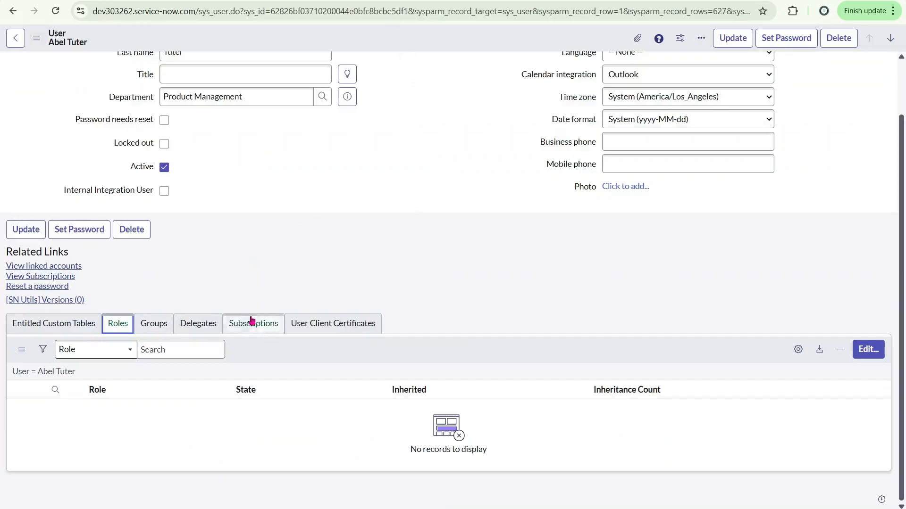
Add the u_new_tire_request_user role to the user's roles list and save the change
left_click(873, 349)
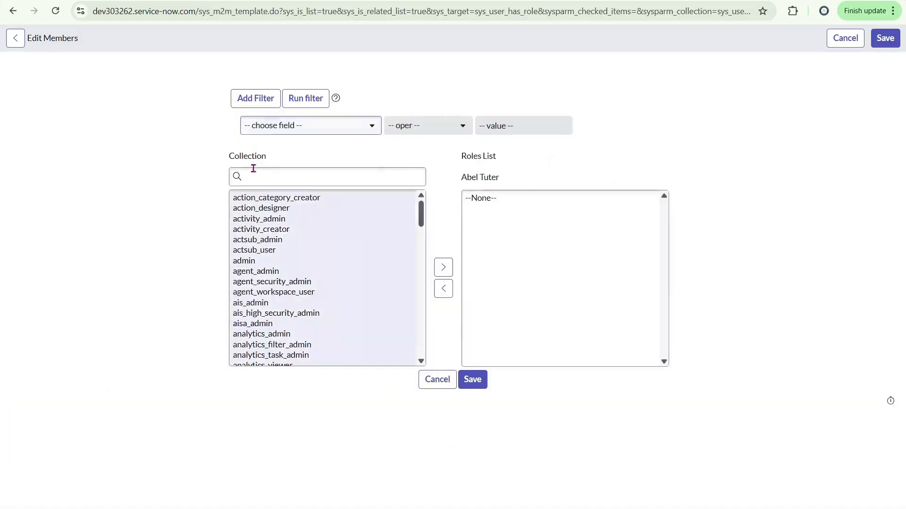
left_click(253, 173)
key("ctrl+v")
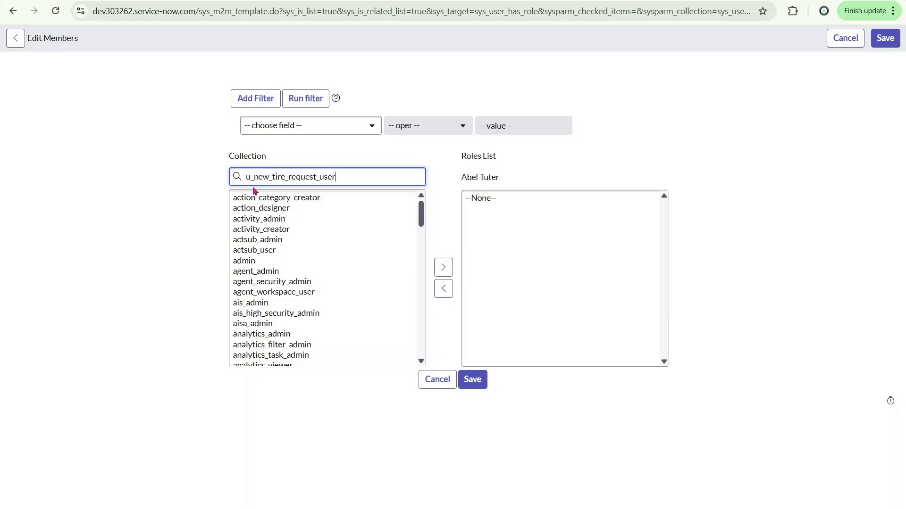
left_click(257, 197)
left_click(444, 267)
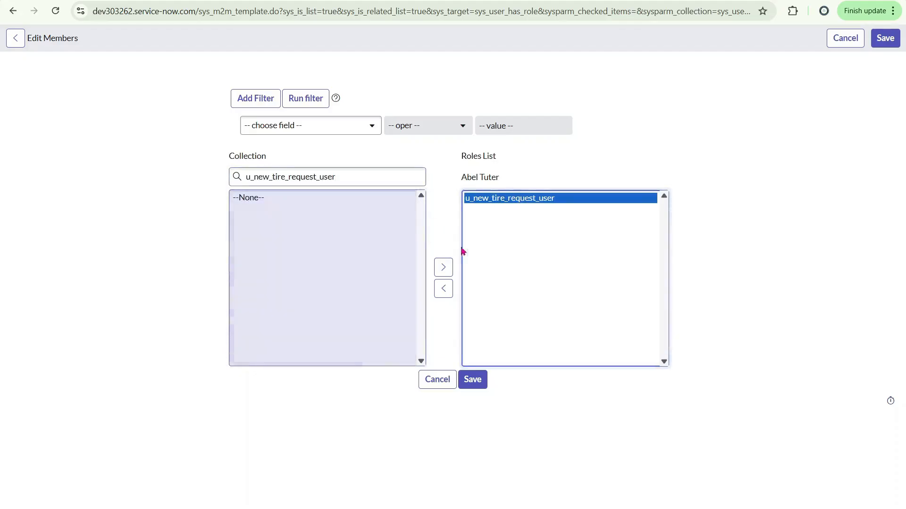
left_click(475, 384)
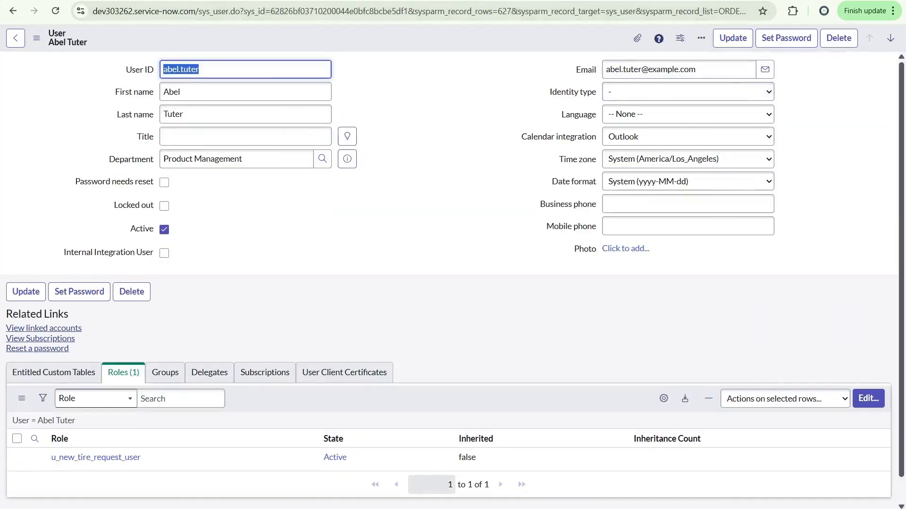
Impersonate the same demo user again from the recent impersonations
left_click(452, 1)
left_click(886, 40)
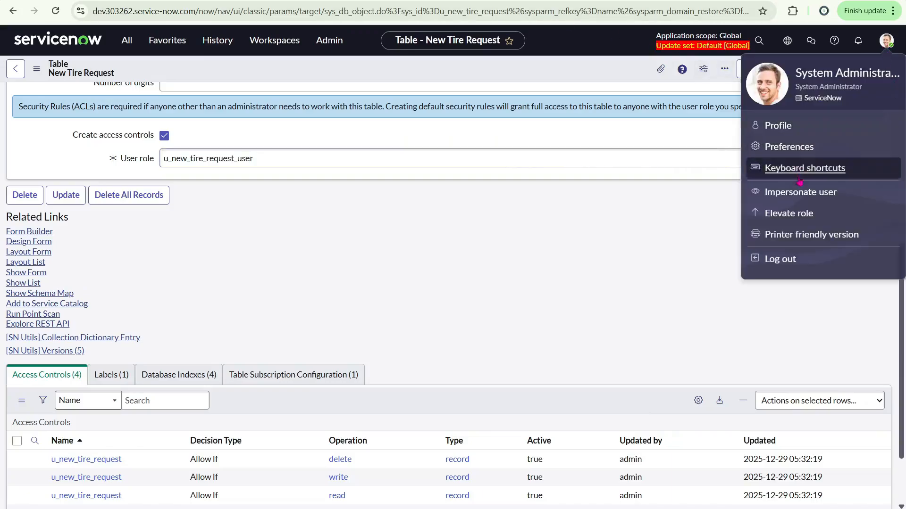
left_click(783, 198)
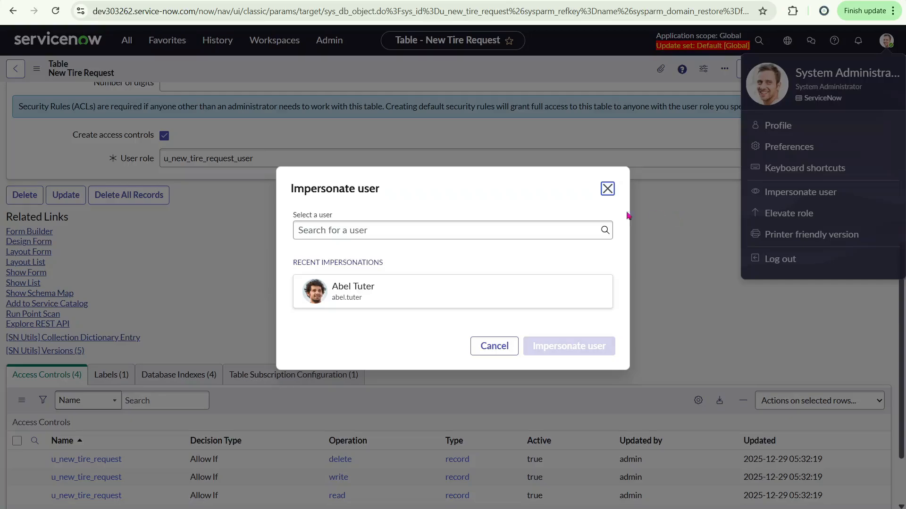
left_click(352, 302)
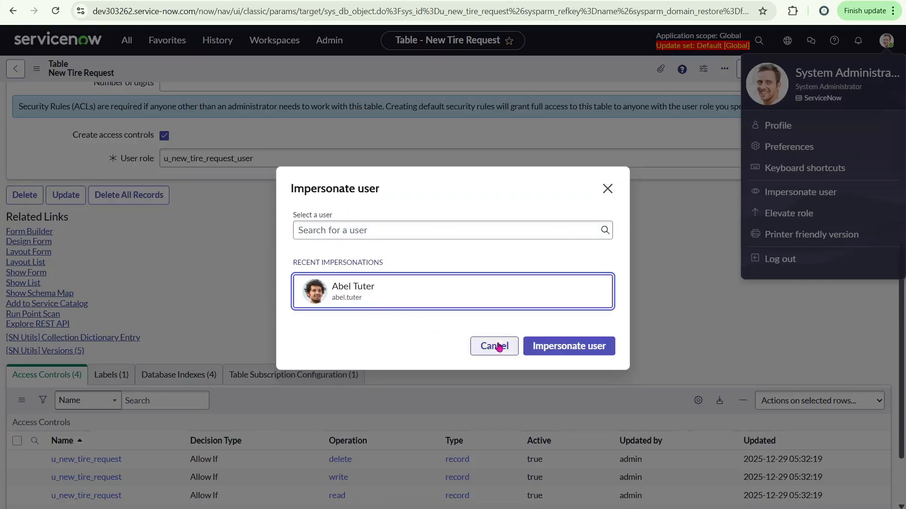
left_click(537, 346)
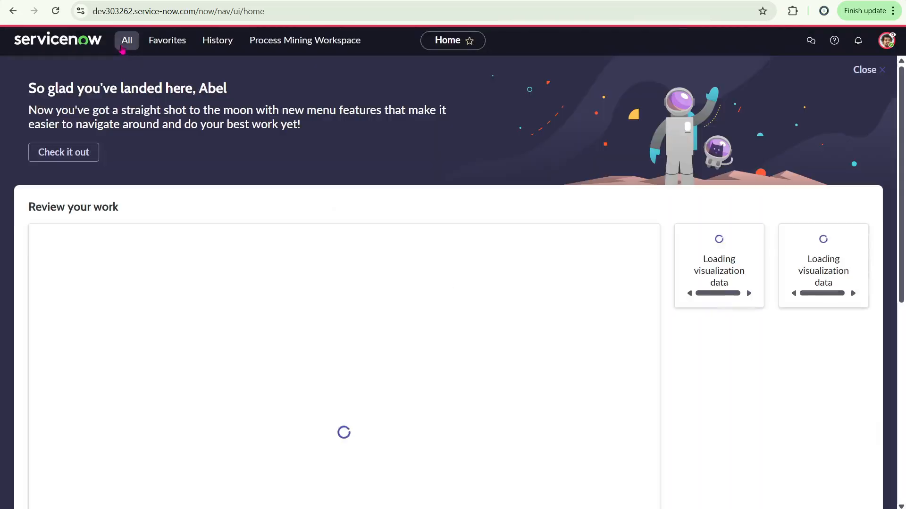
Filter the navigator for "new" as the impersonated user and open the New Tire Requests list
left_click(126, 40)
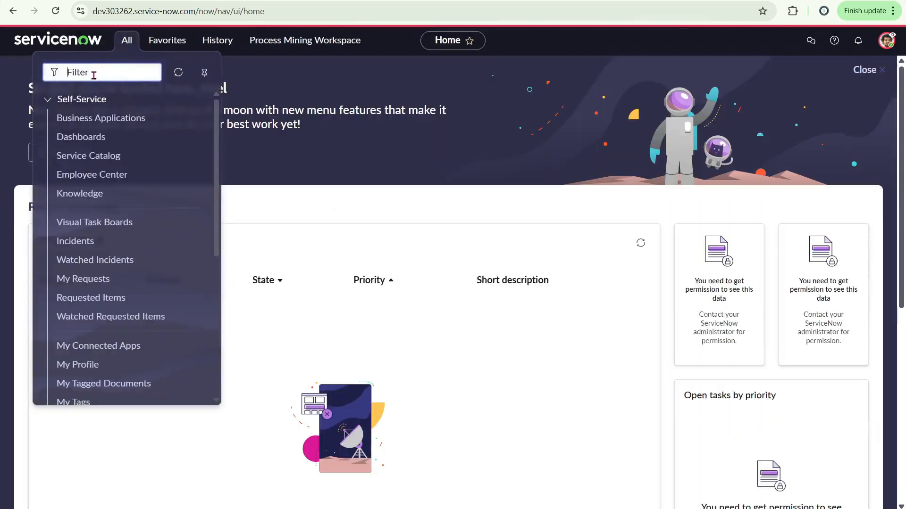
type("new")
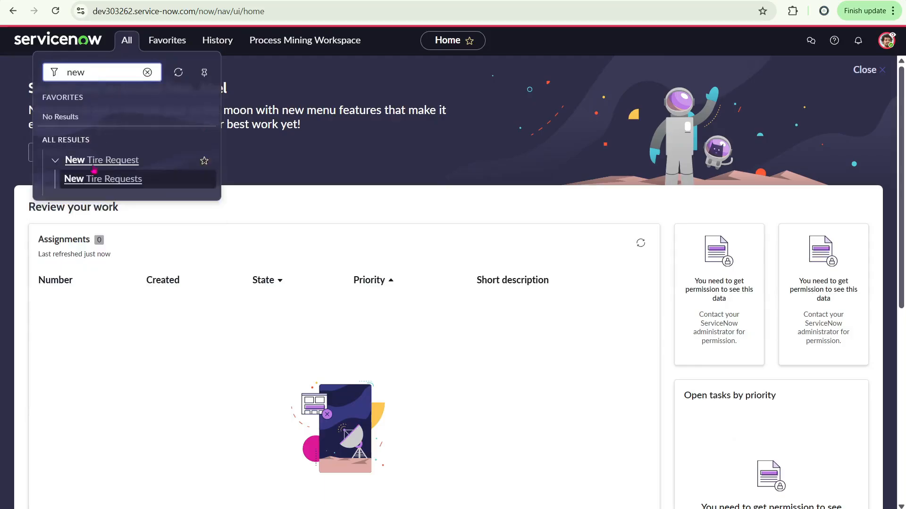
left_click(96, 179)
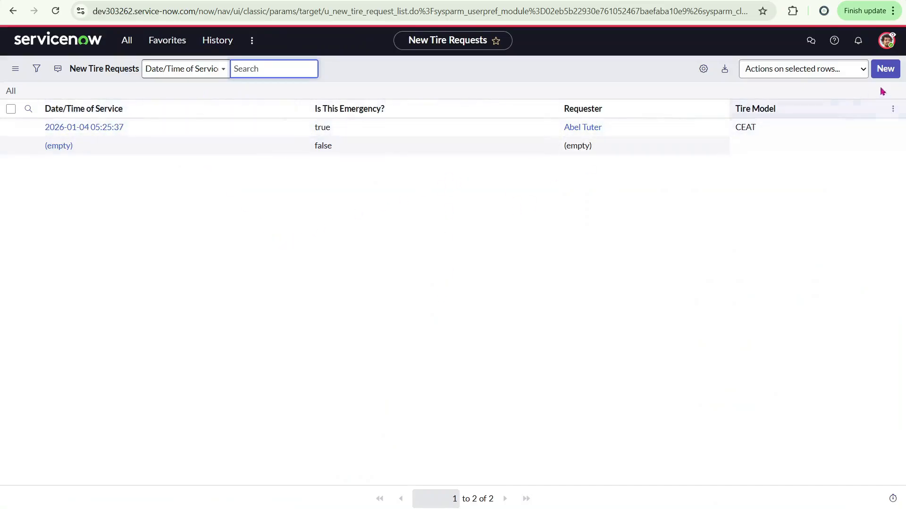
View the Vehicle & Tire Information and Invoice Information sections of a new tire request form, and end the impersonation
left_click(885, 68)
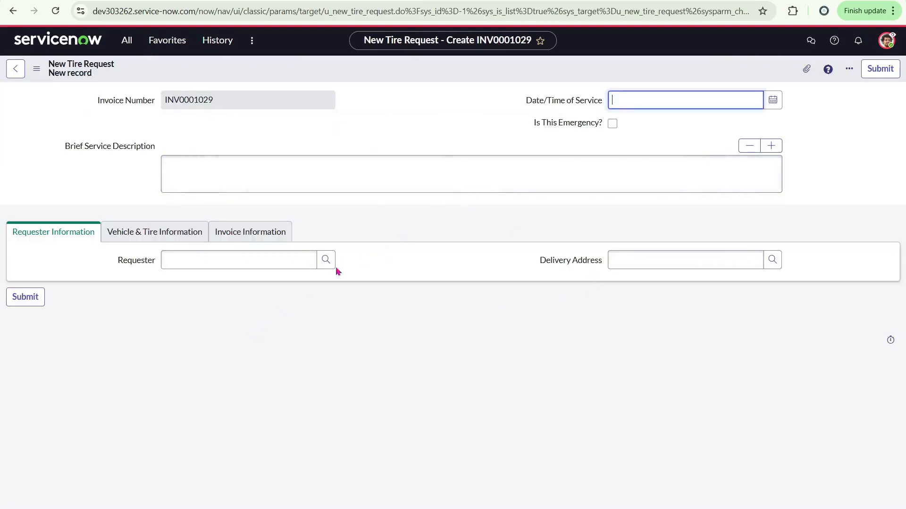
left_click(206, 233)
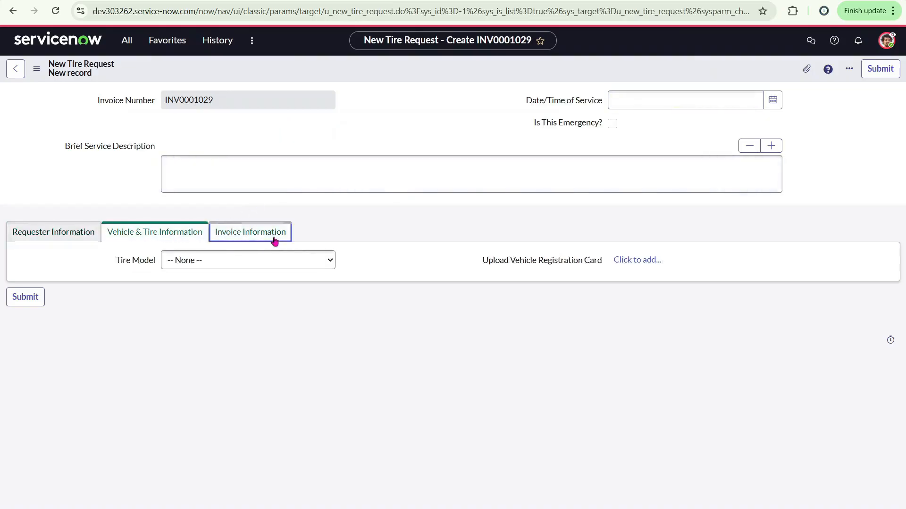
left_click(275, 241)
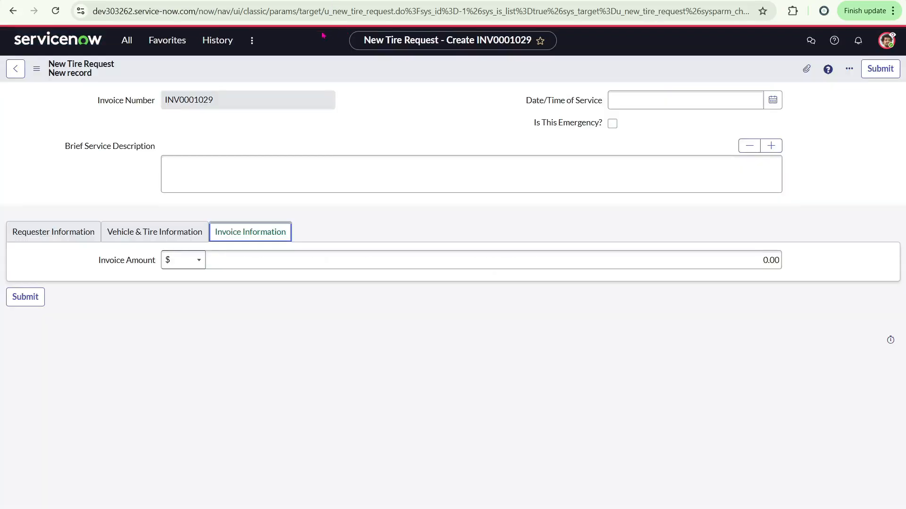
left_click(886, 41)
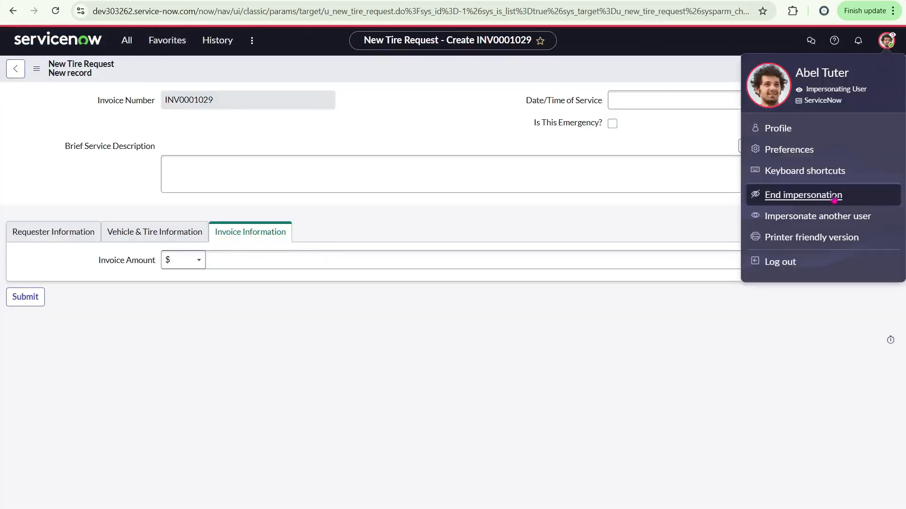
left_click(835, 200)
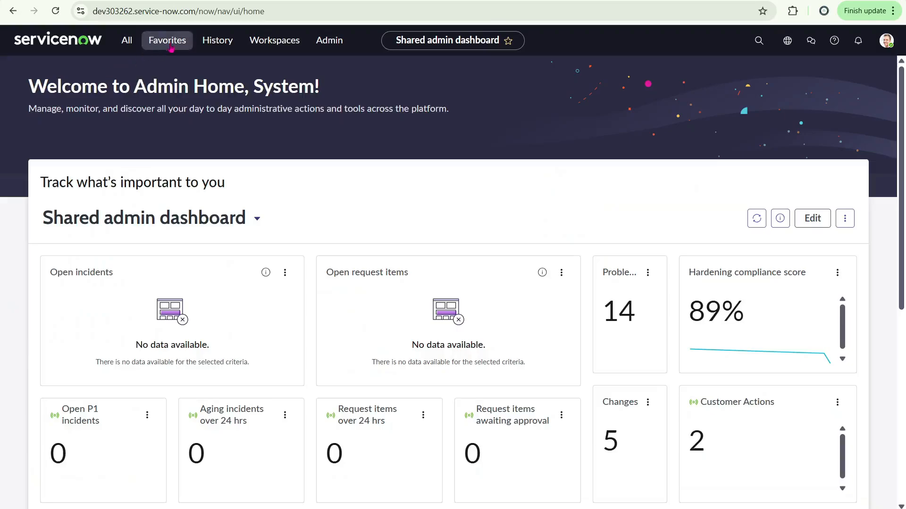
Return to the New Tire Request table record and examine its Application Access settings, related links and access controls
left_click(171, 47)
left_click(457, 136)
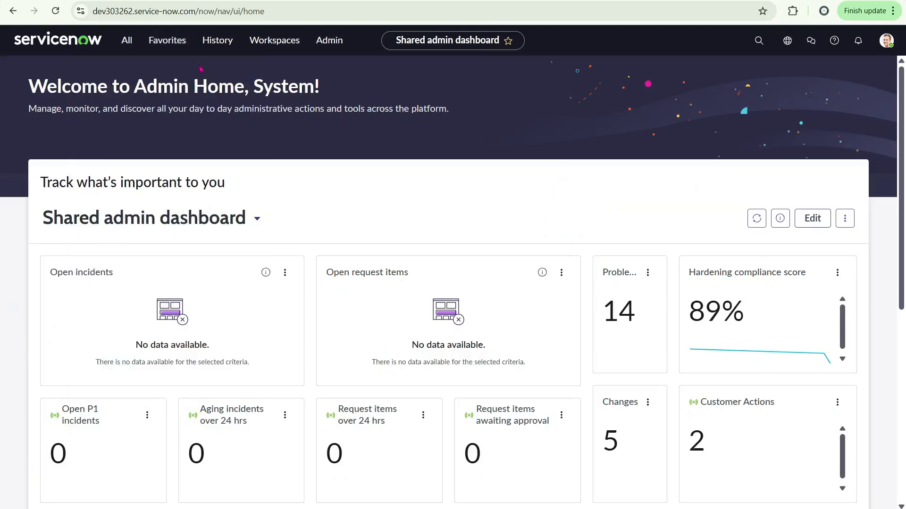
left_click(167, 40)
left_click(155, 115)
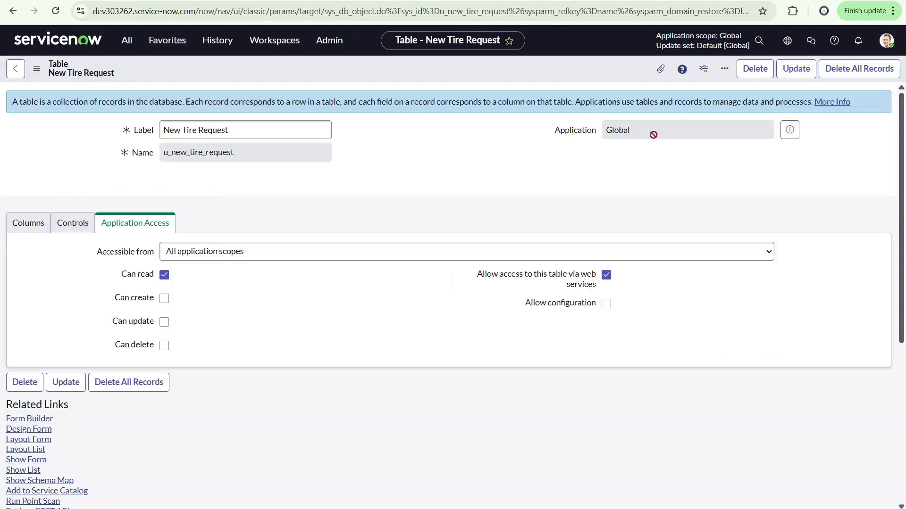
scroll(226, 253, "down", 5)
scroll(227, 253, "up", 5)
scroll(103, 283, "down", 5)
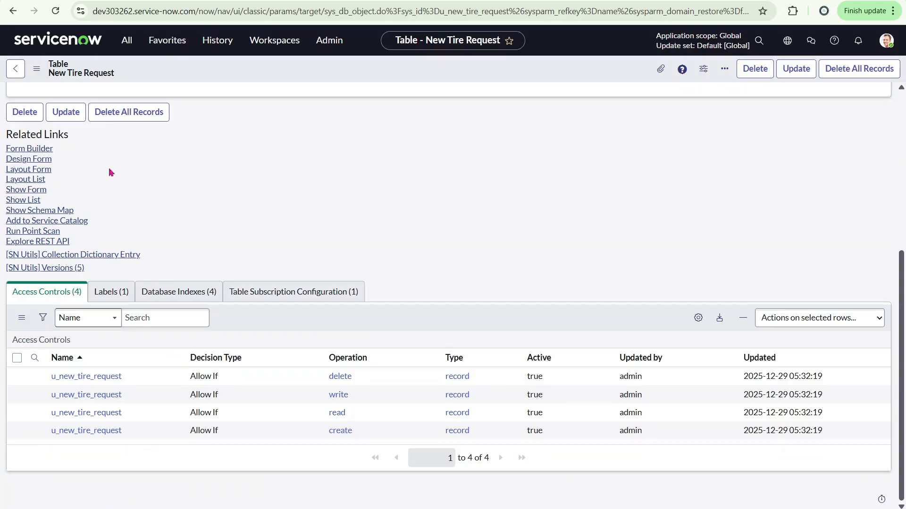
scroll(65, 156, "up", 5)
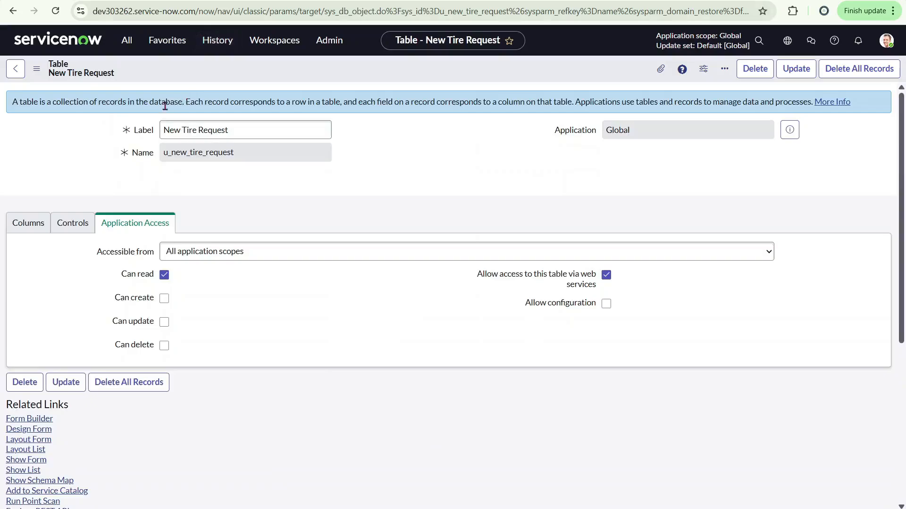
scroll(141, 191, "down", 5)
scroll(268, 237, "up", 5)
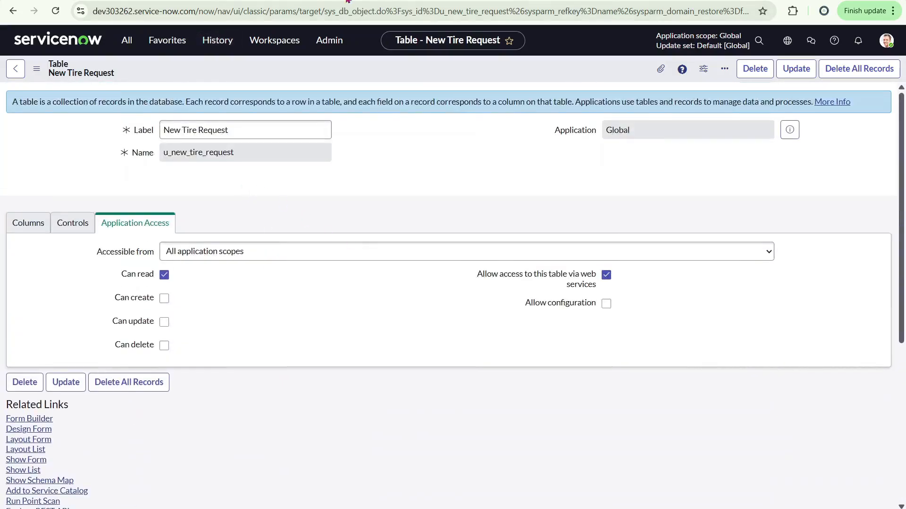